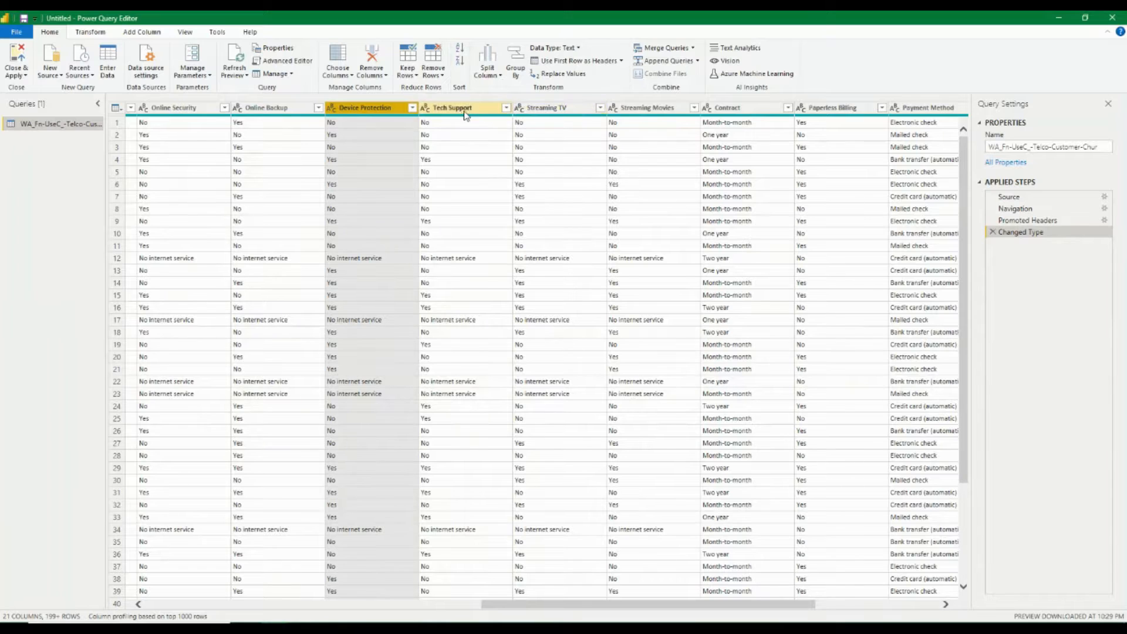
- Examine the remaining columns of the Telco customer churn table one by one, from Tech Support through Churn
left_click(464, 112)
left_click(553, 113)
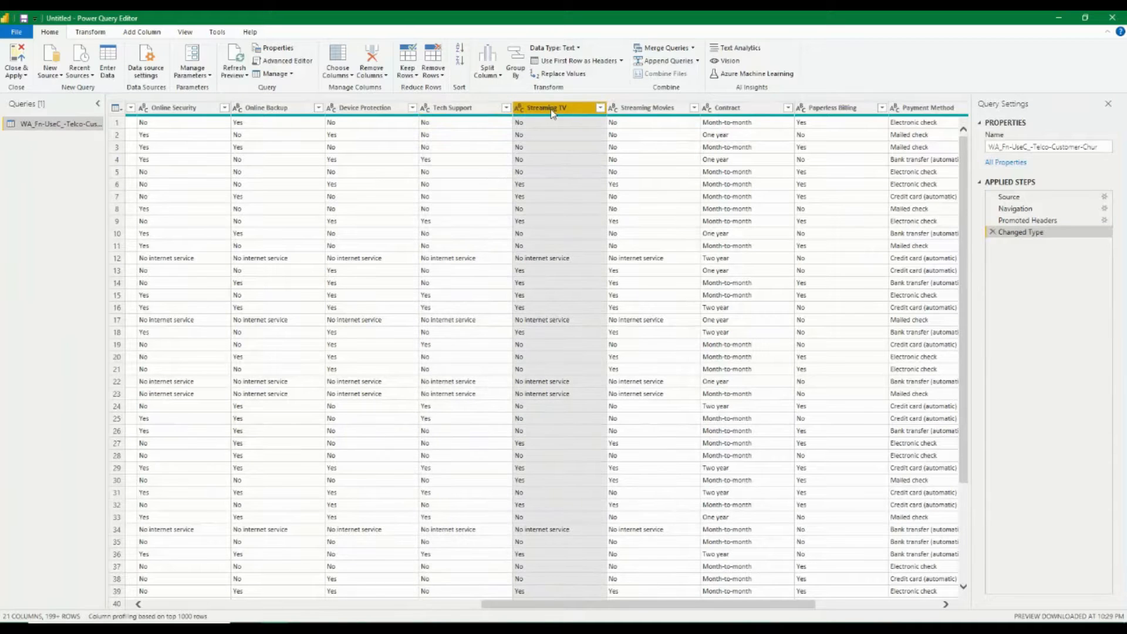
left_click(643, 112)
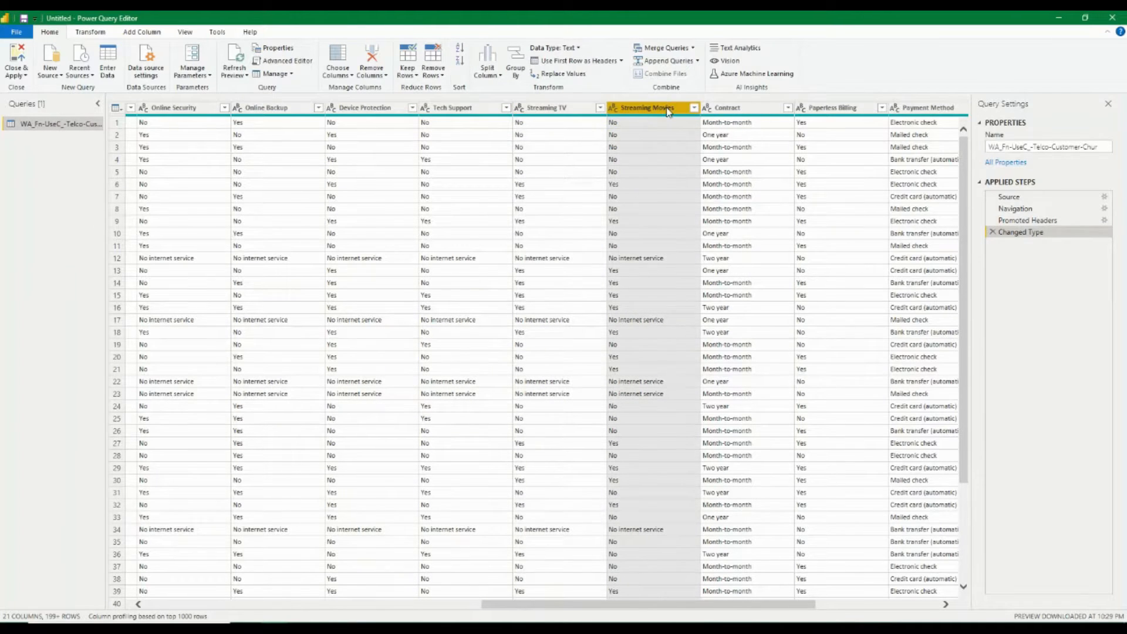
left_click(734, 108)
left_click(824, 113)
left_click(891, 111)
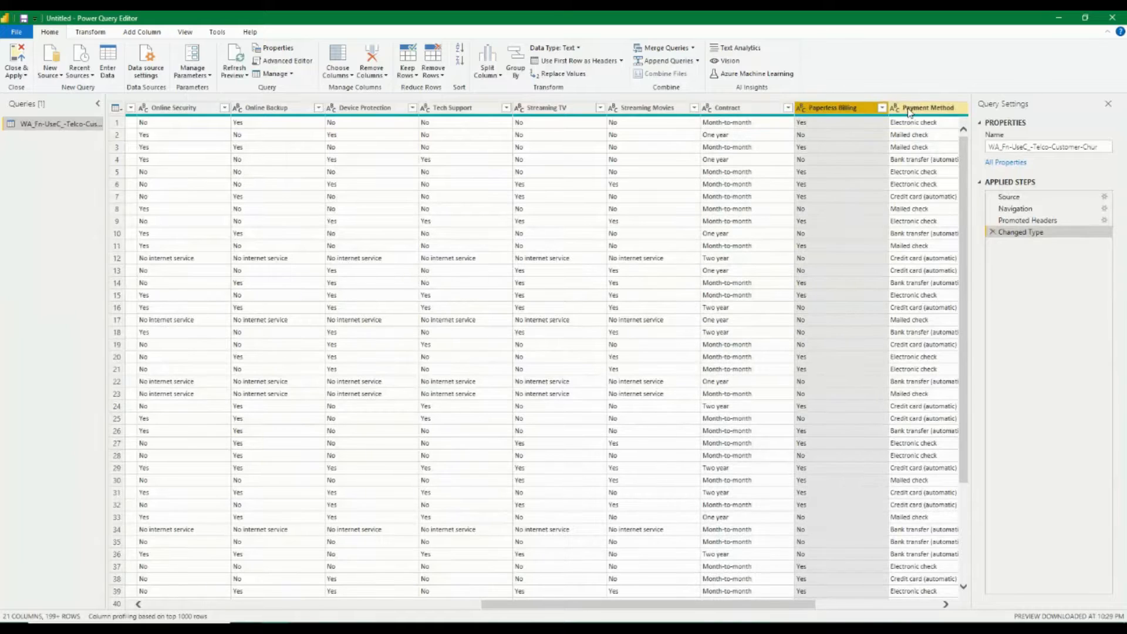
key("Right")
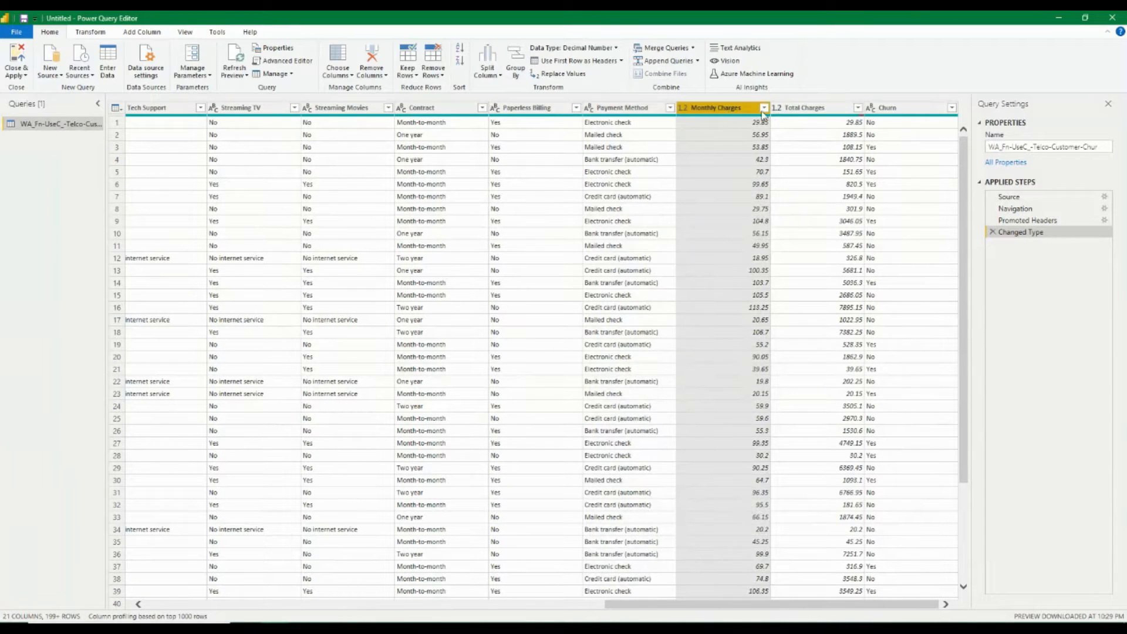
left_click(805, 112)
left_click(919, 112)
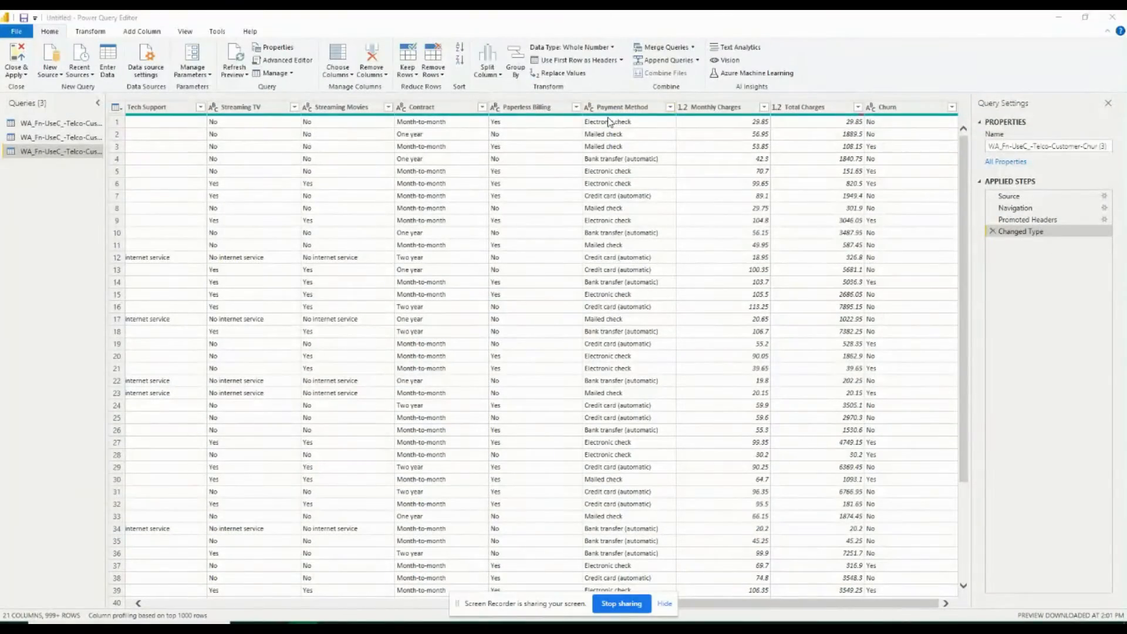
- Duplicate the Payment Method column
left_click(613, 106)
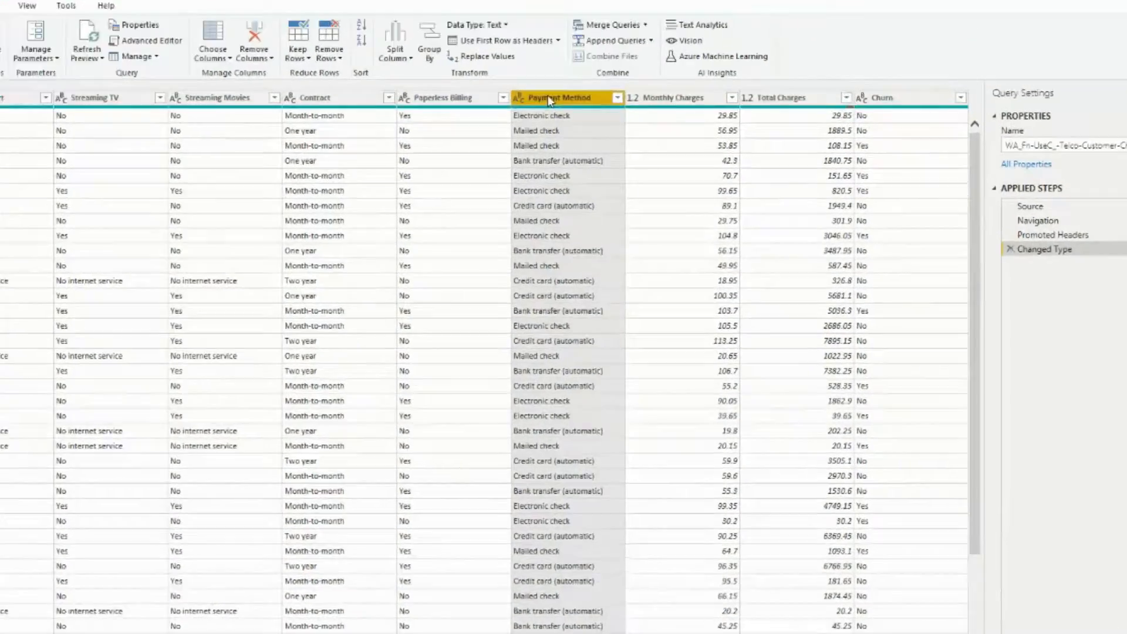
right_click(613, 104)
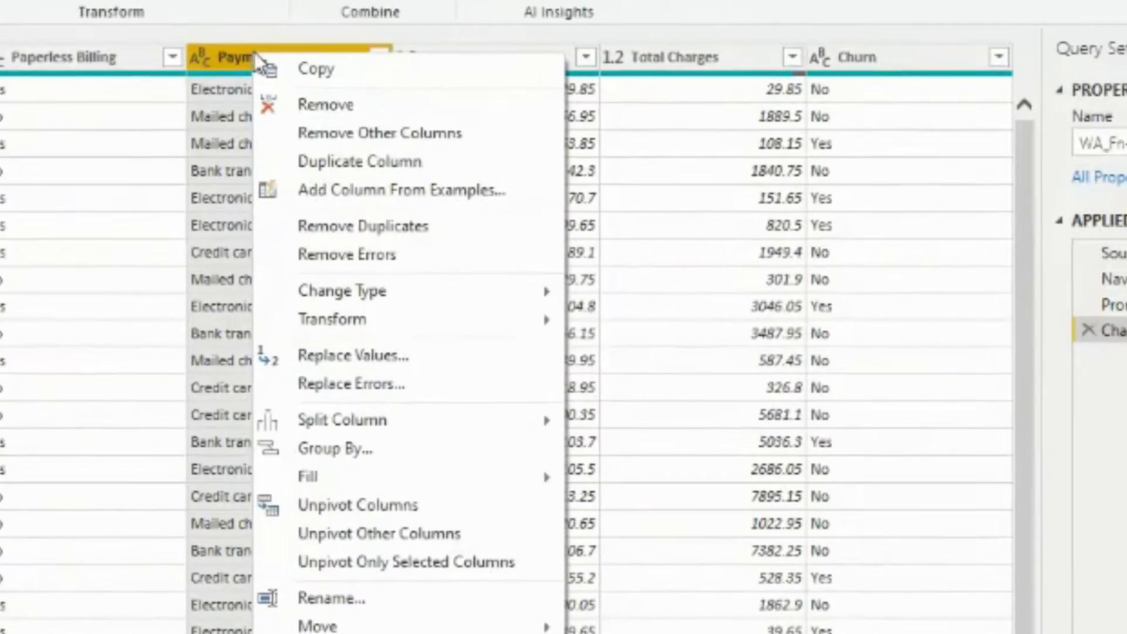
left_click(292, 158)
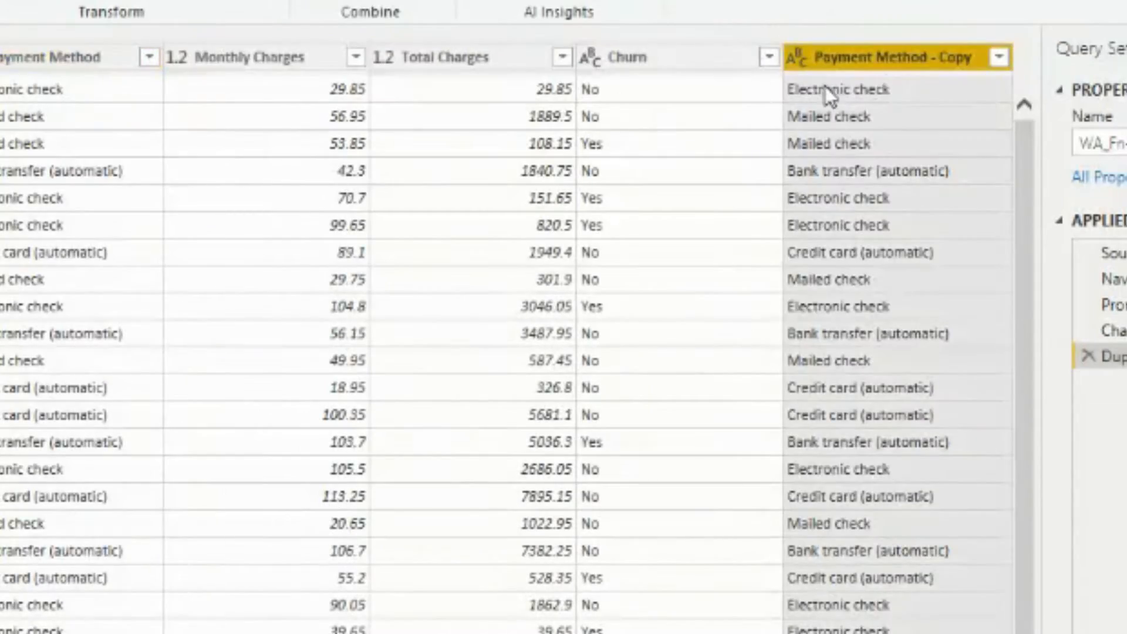
- Rename the duplicated Payment Method column to Payment Mode
right_click(915, 56)
left_click(986, 603)
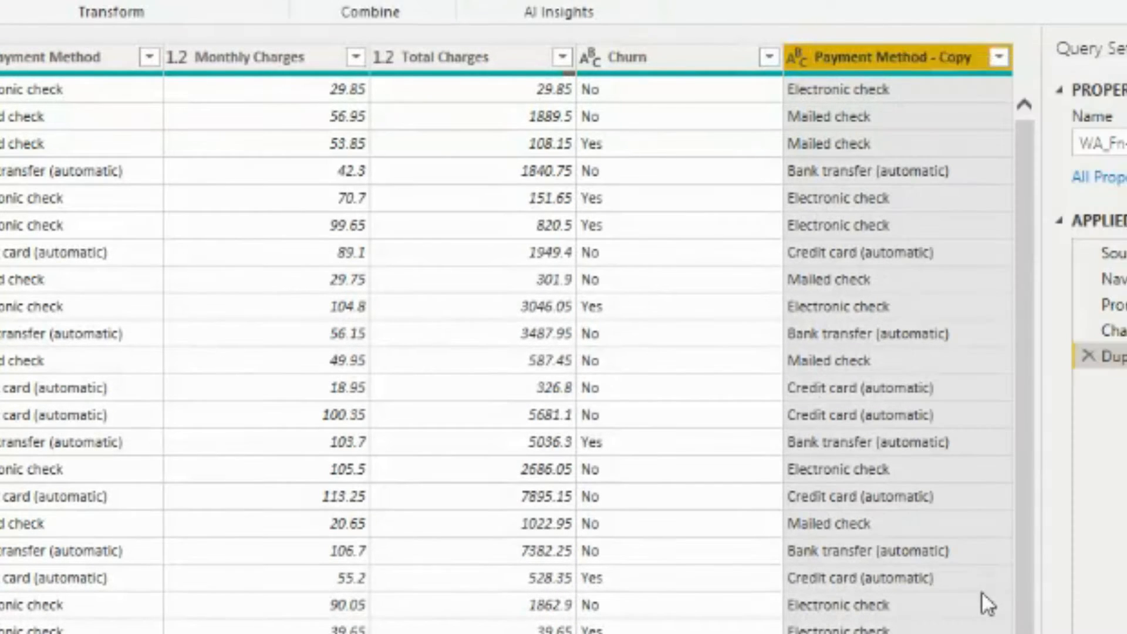
left_click(974, 58)
left_click_drag(977, 59, 889, 59)
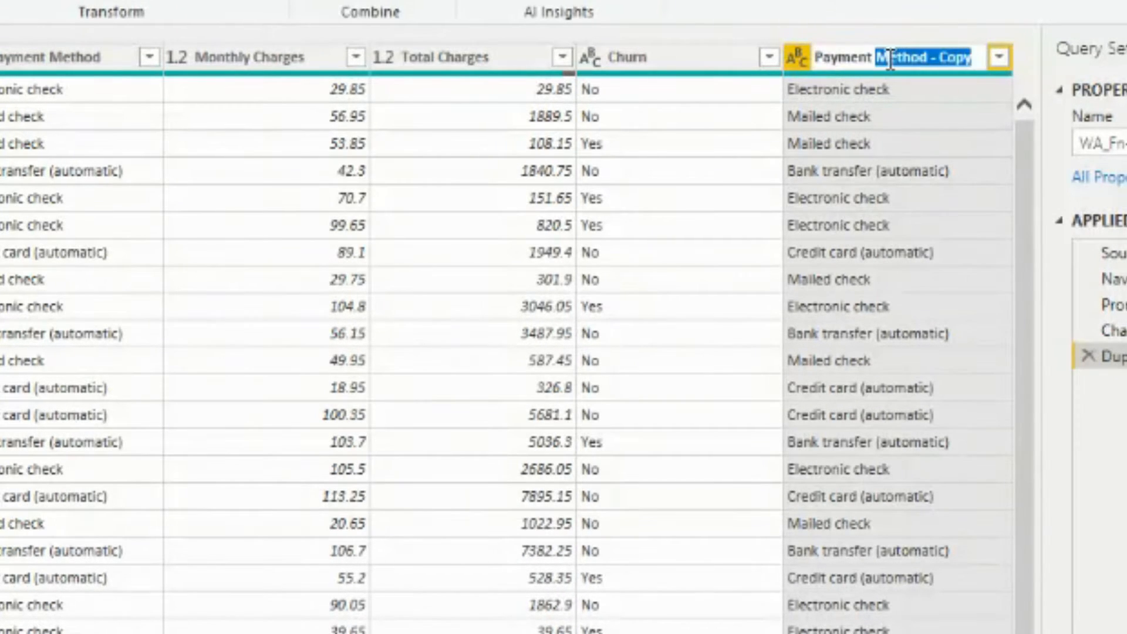
type("Mode")
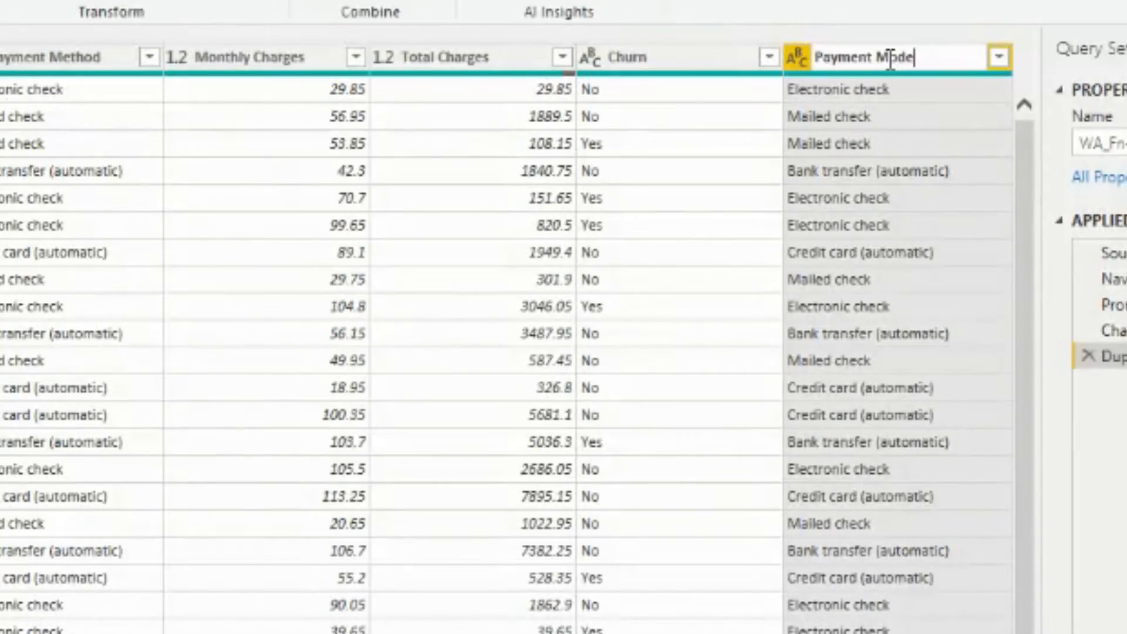
key("Return")
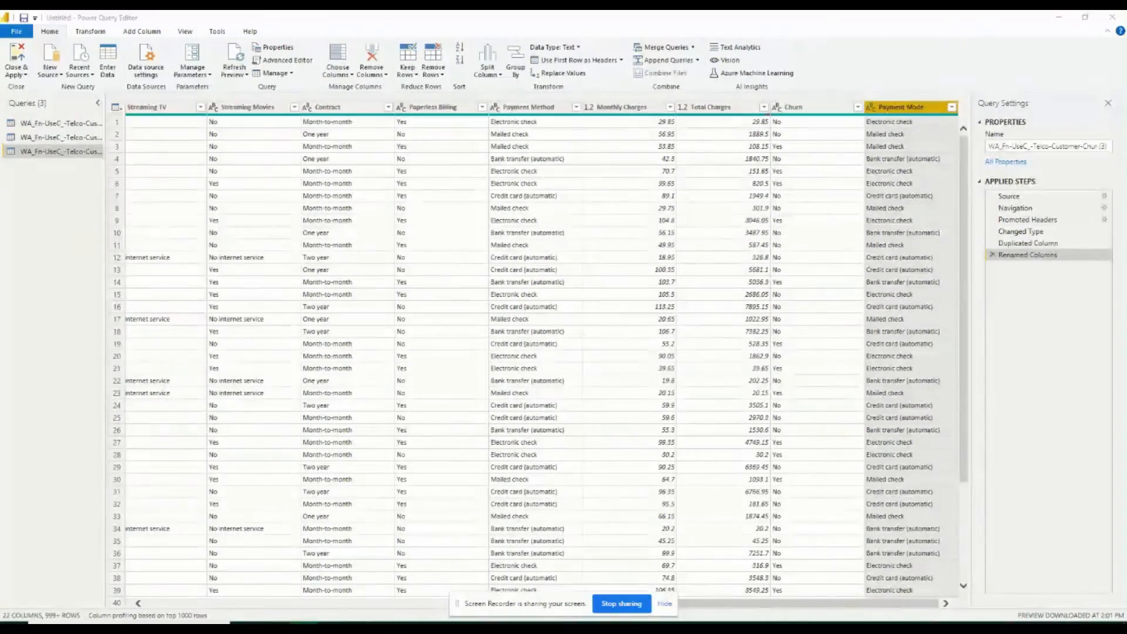
- Load the complete list of distinct values in the Payment Method filter and apply it with all values selected
left_click(541, 109)
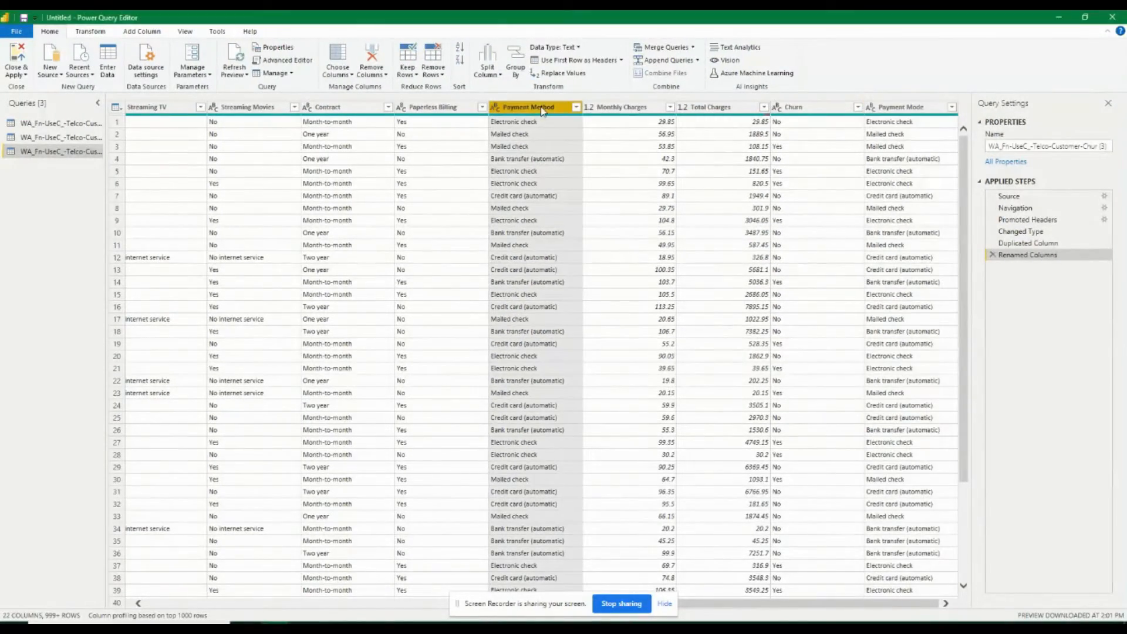
left_click(576, 108)
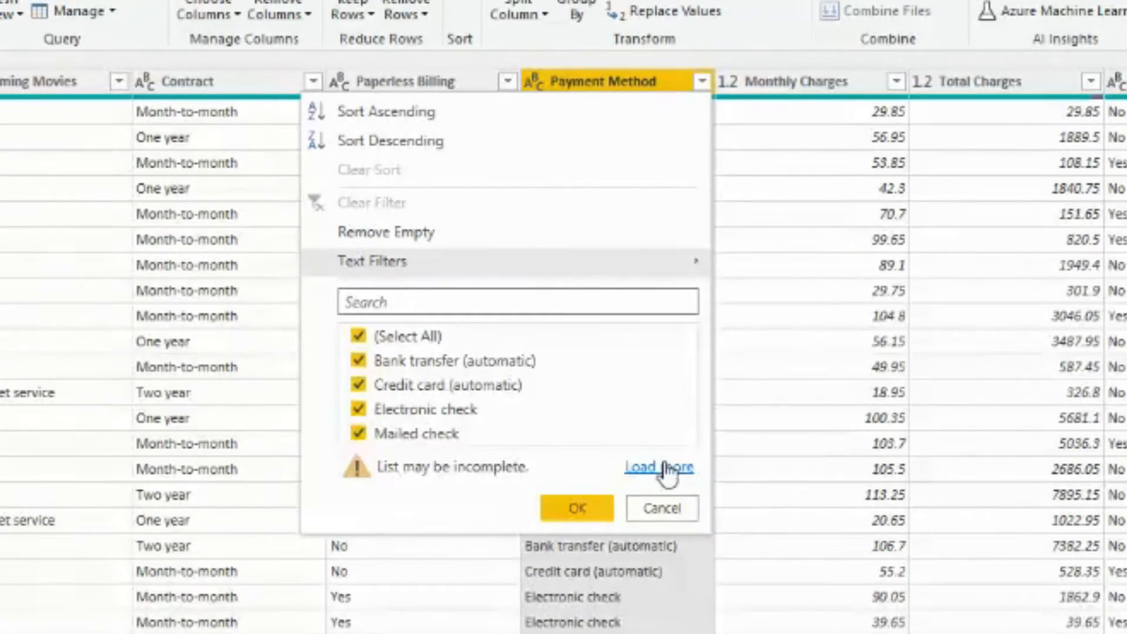
left_click(668, 469)
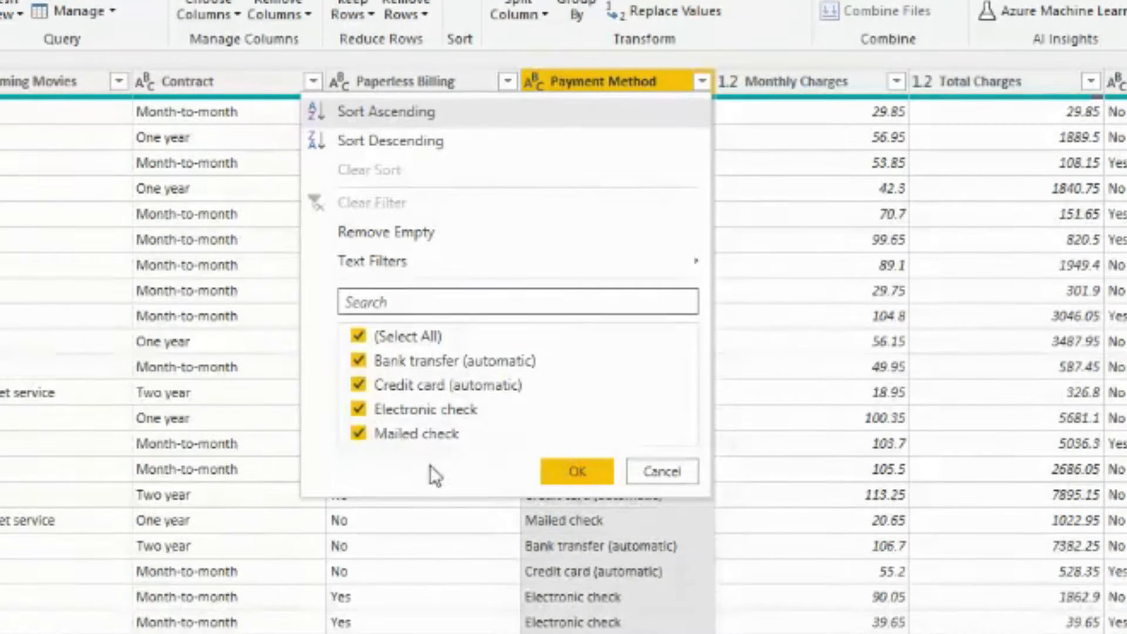
left_click(552, 470)
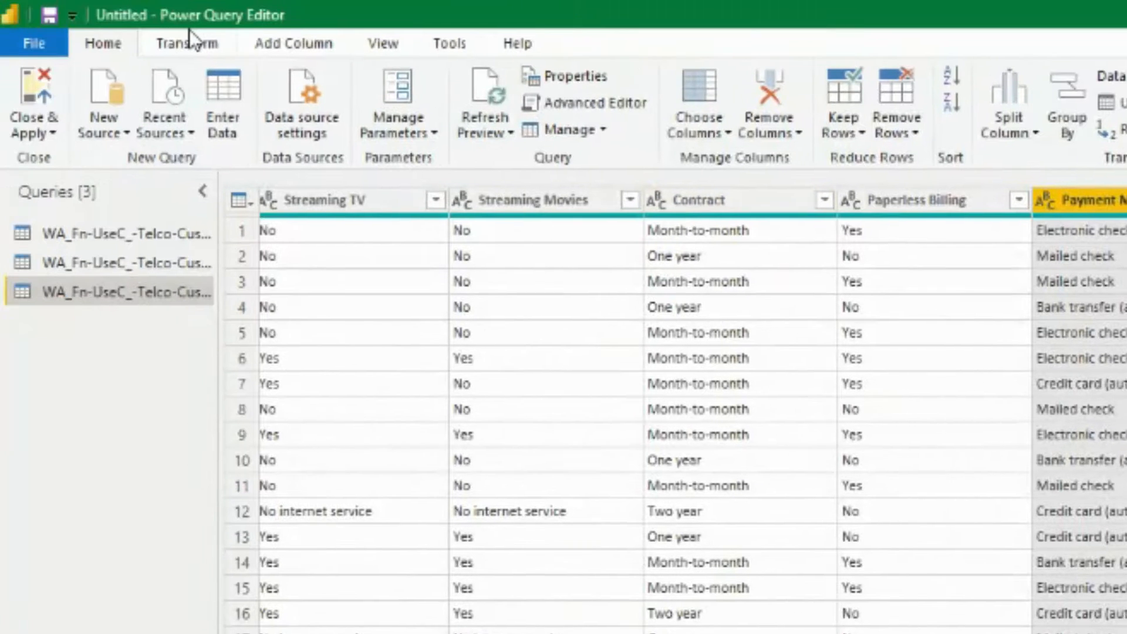
- Replace the value "Bank transfer (automatic)" with "Bank Transfer" in the Payment Method column
left_click(189, 30)
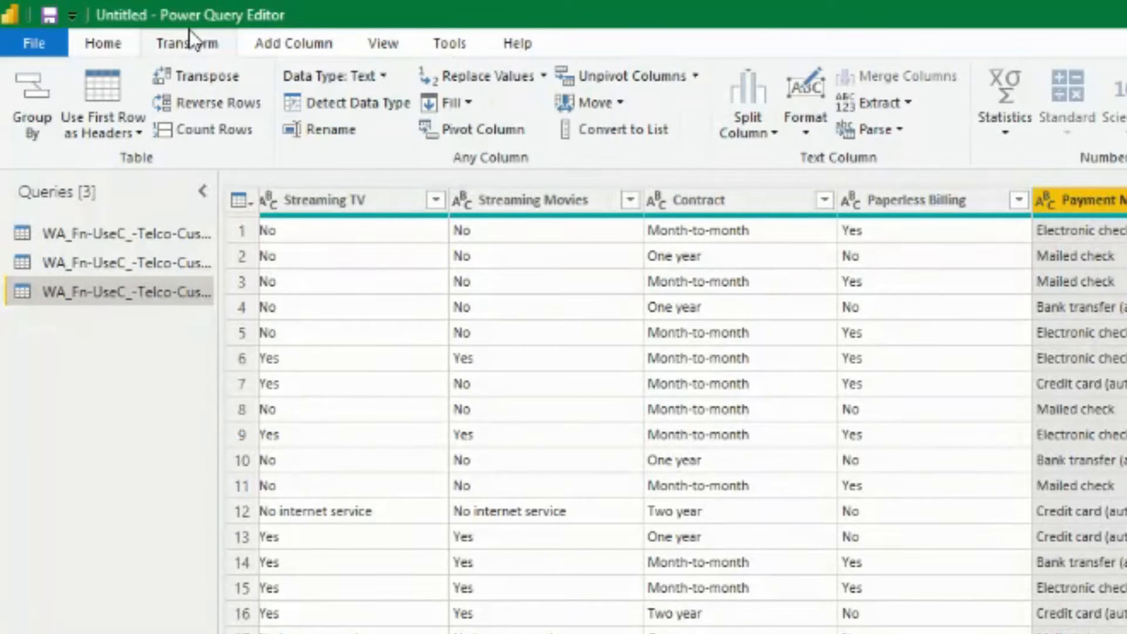
left_click(491, 79)
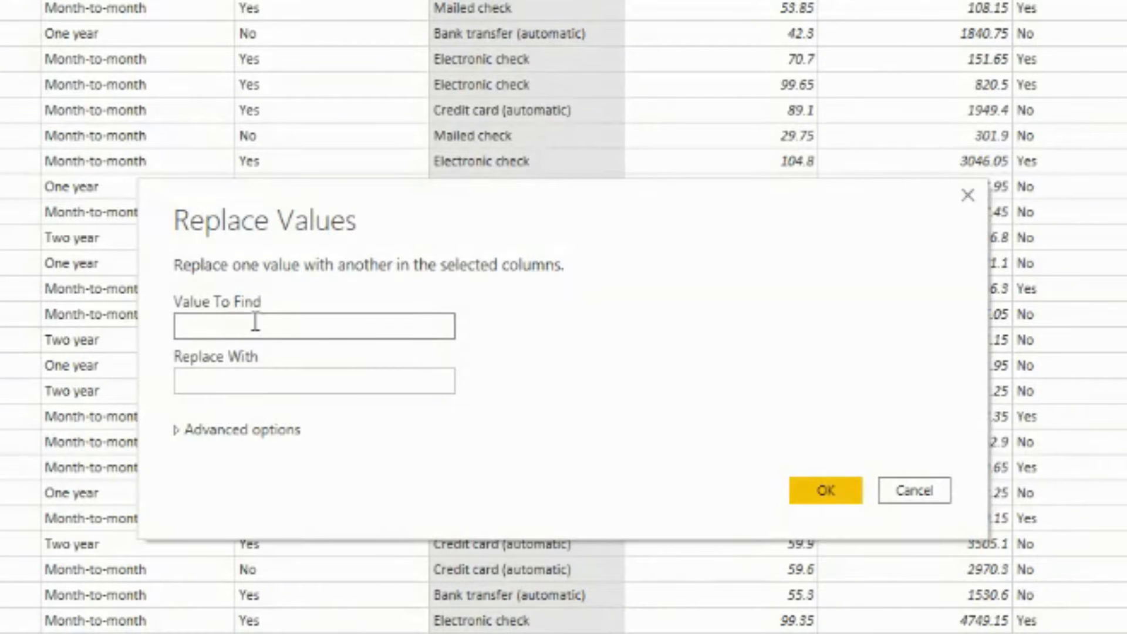
type("Bank transfer (automatic")
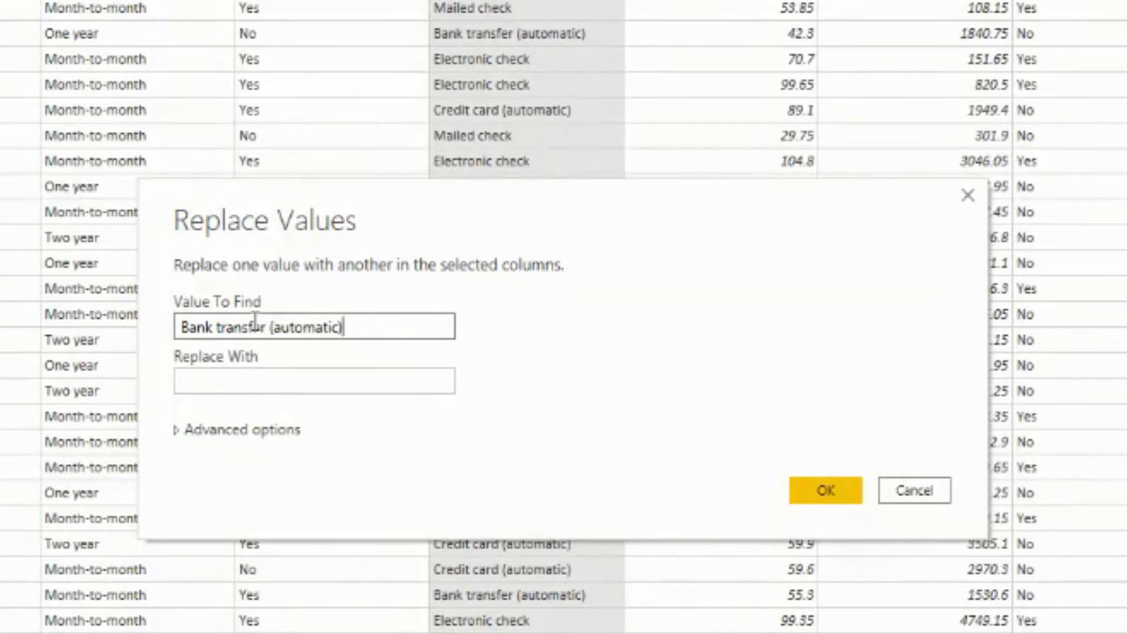
left_click(262, 369)
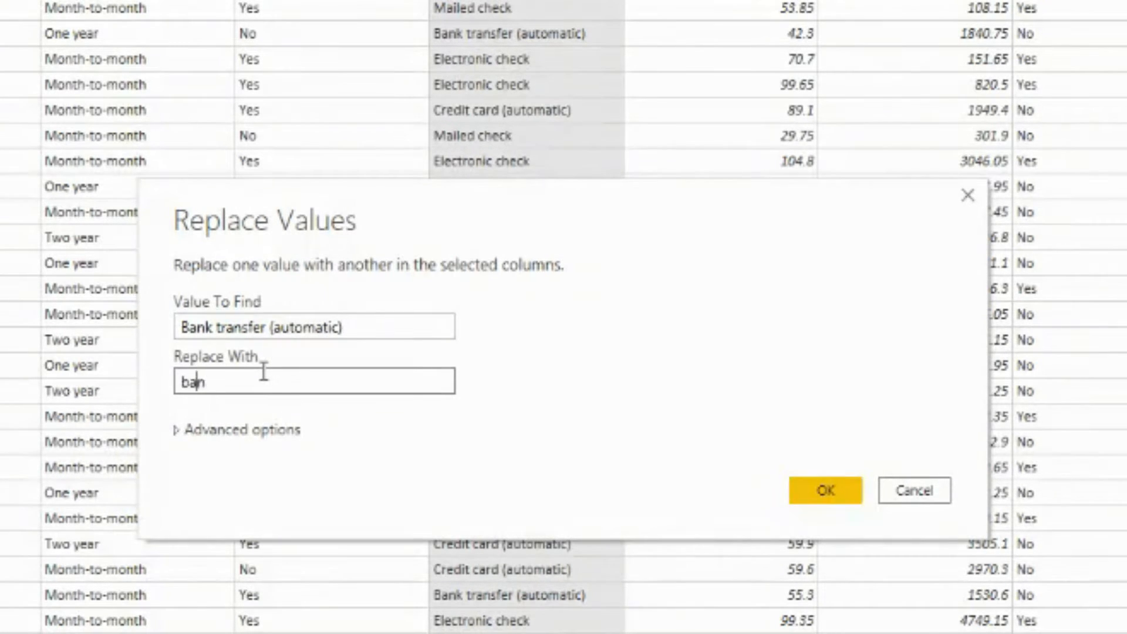
type("bank Transfer")
left_click(186, 381)
key("BackSpace")
type("B")
left_click(822, 487)
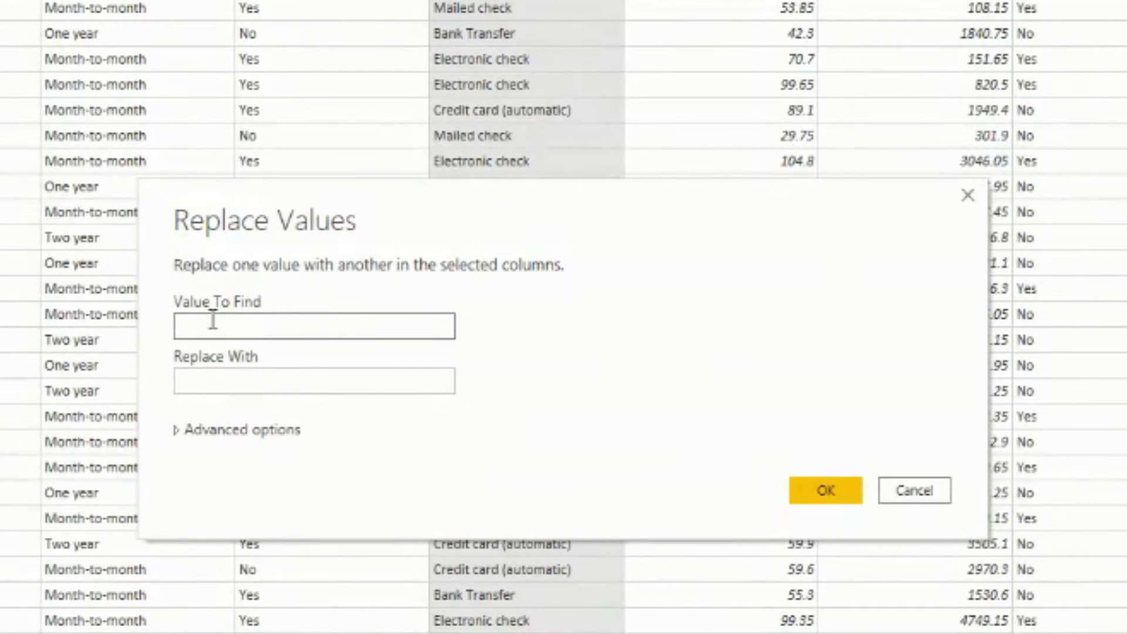
- Replace the value "Mailed check" with "Mailed Check" in the Payment Method column
left_click(212, 319)
type("Mailed check")
left_click(214, 380)
type("mailed Chec")
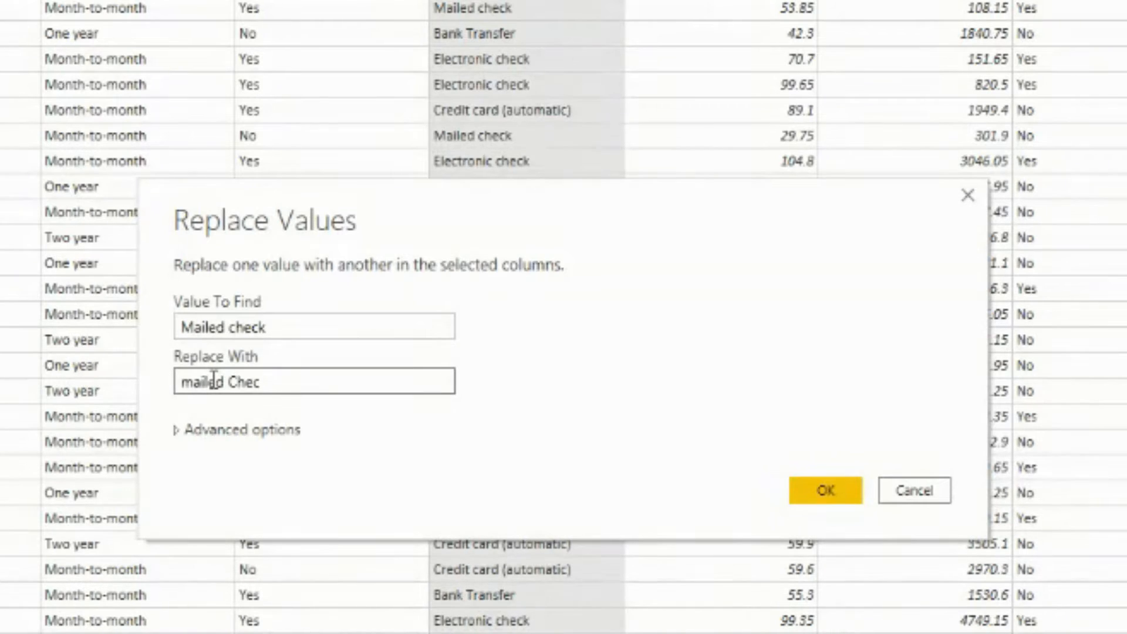
key("BackSpace")
type("M")
left_click(825, 490)
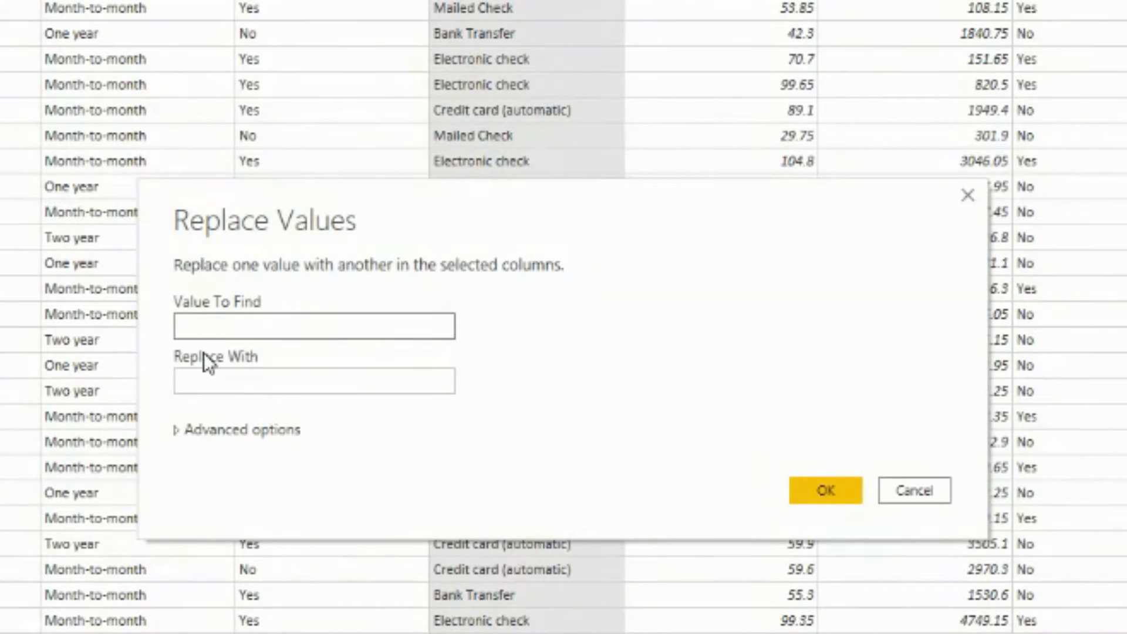
- Replace the value "Credit card (automatic)" with "Credit Card" in the Payment Method column
type("Credit card (automatic)")
left_click(224, 371)
type("Credit Card")
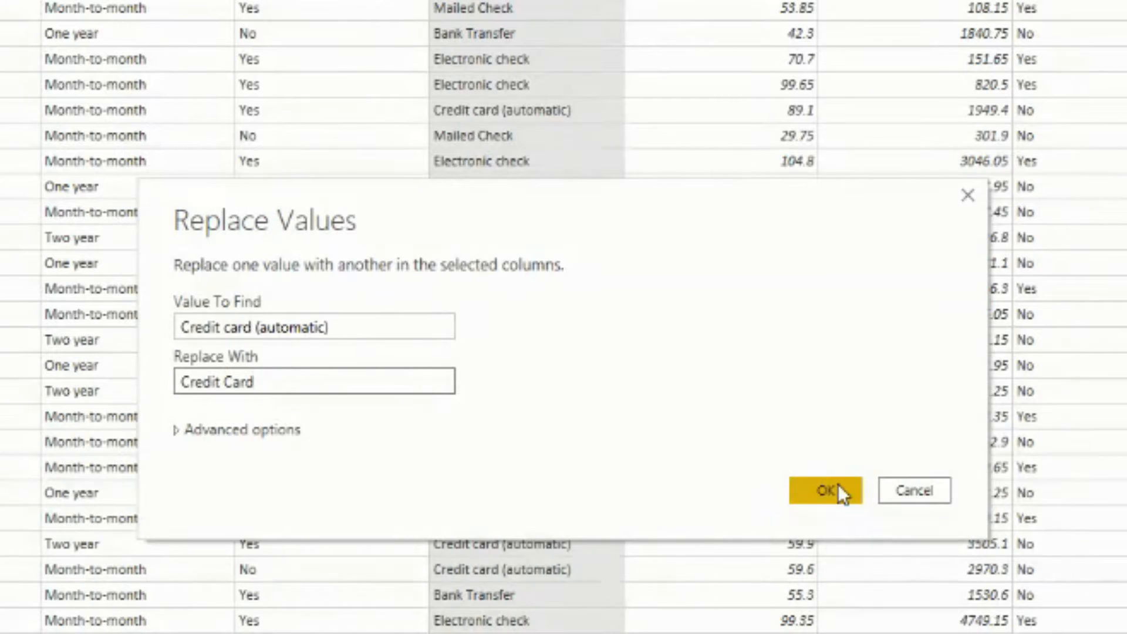
left_click(838, 492)
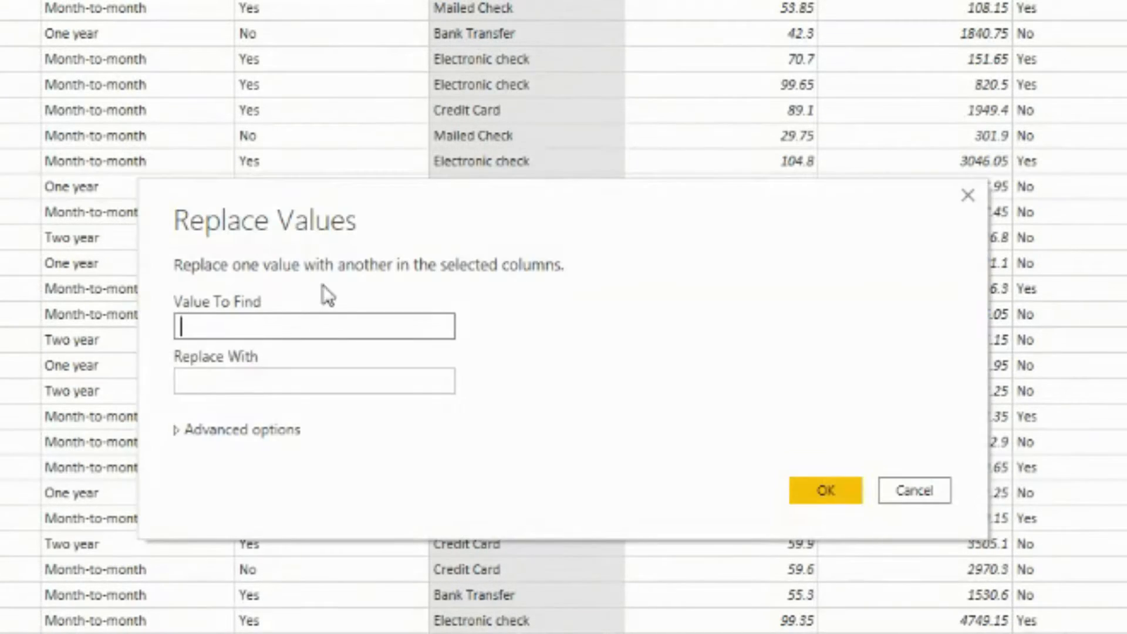
- Replace the value "Electronic check" with "Electronic Check" in the Payment Method column
type("Electronic check")
left_click(287, 380)
type("Elect Check")
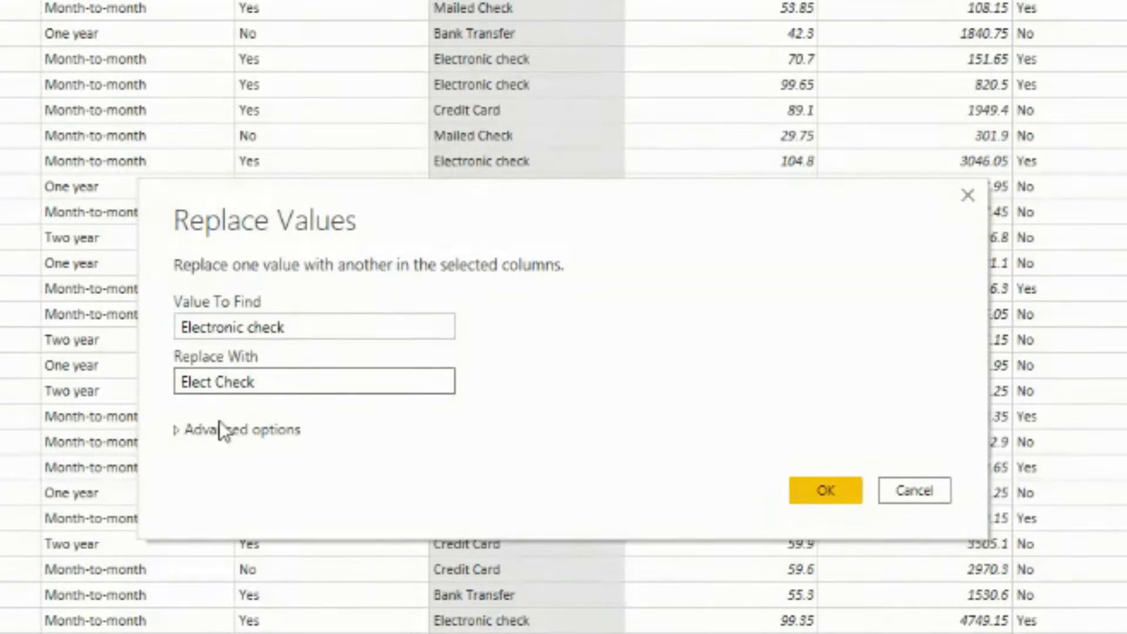
left_click(211, 382)
type("ronic")
key("ctrl+a")
type("Electro")
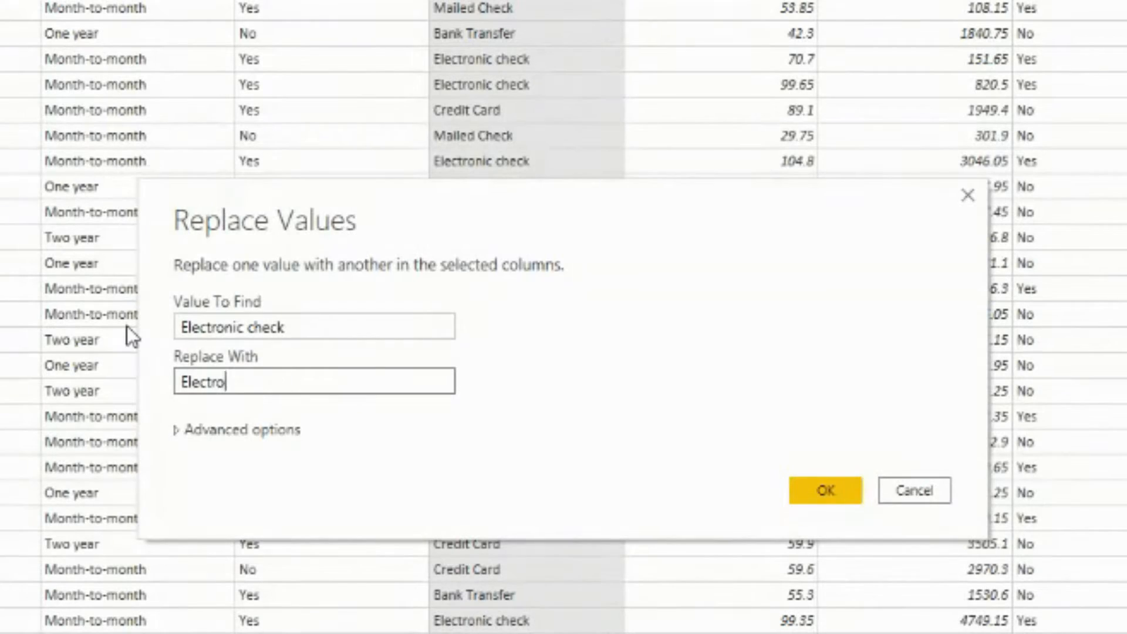
type("nic Check")
key("Return")
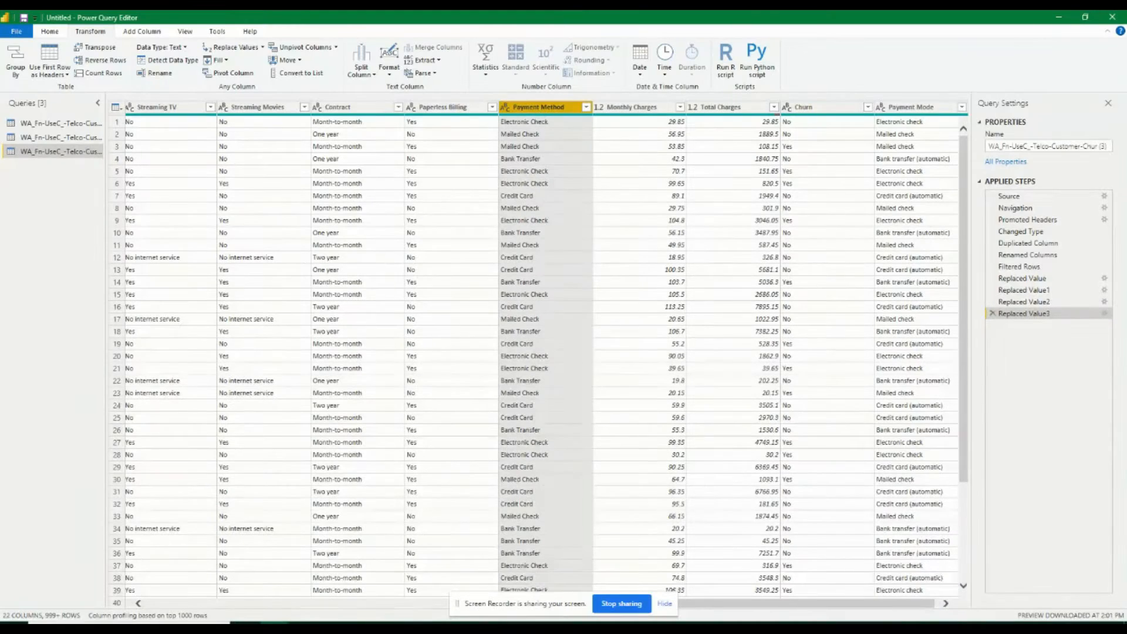
- Replace the value "Bank transfer (automatic)" with "Automatic" in the Payment Mode column
left_click(908, 108)
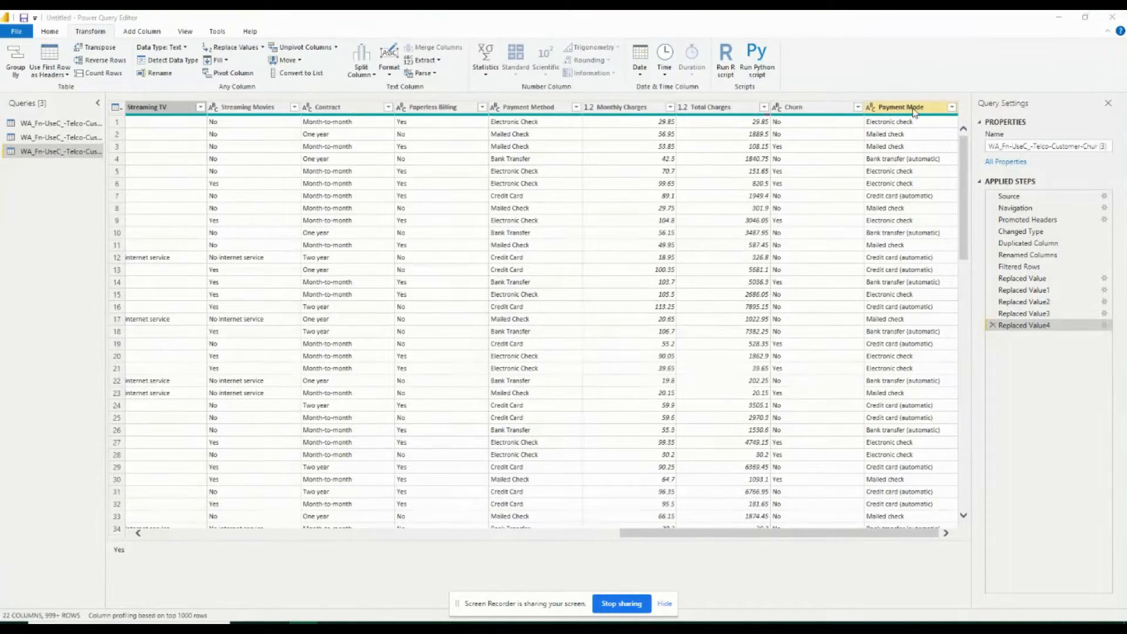
left_click(232, 48)
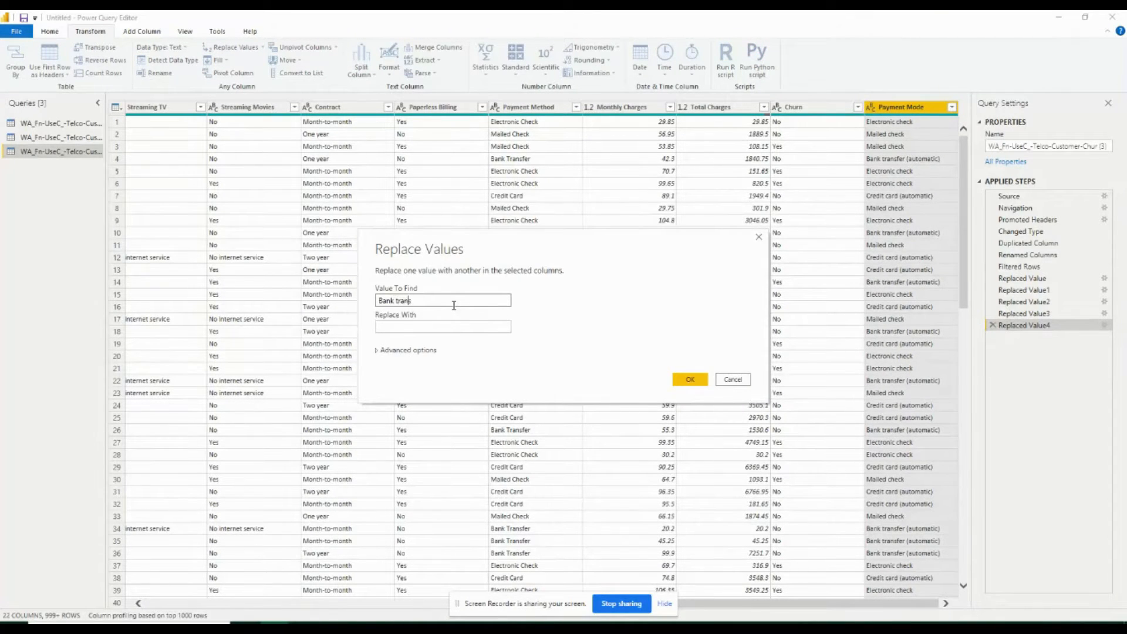
type("Bank transfer")
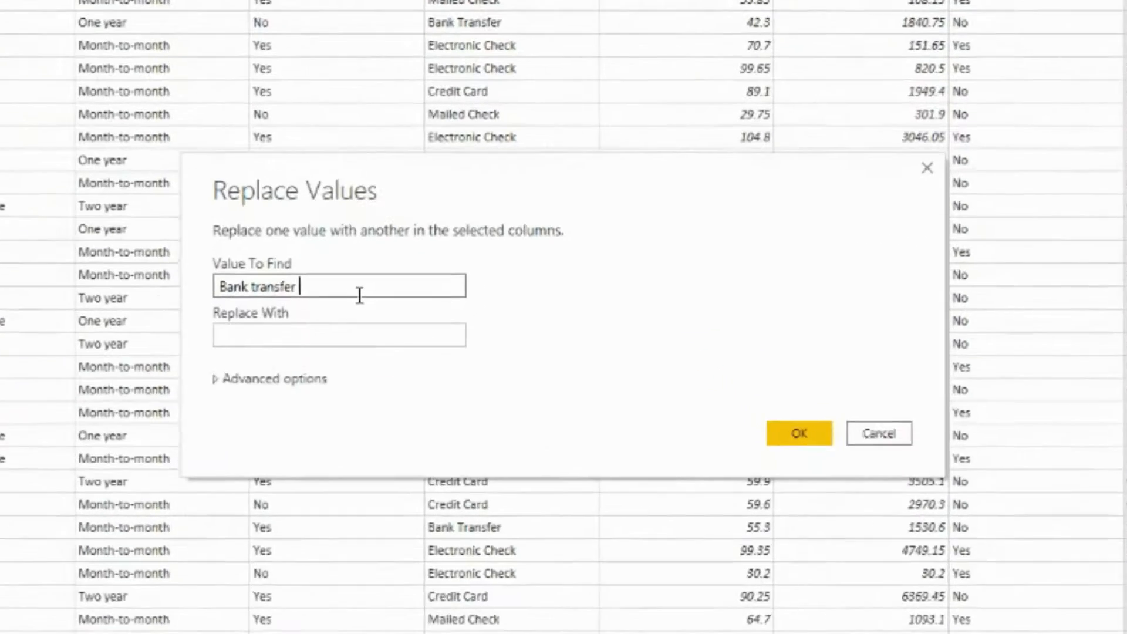
type(" (automat")
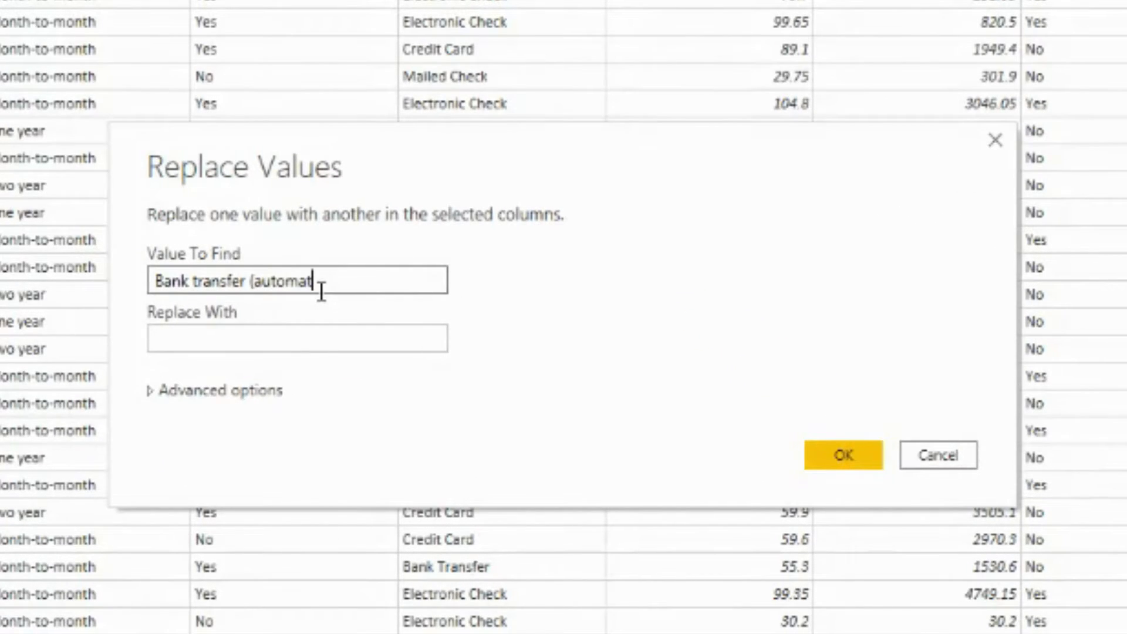
type("ic)")
left_click(286, 339)
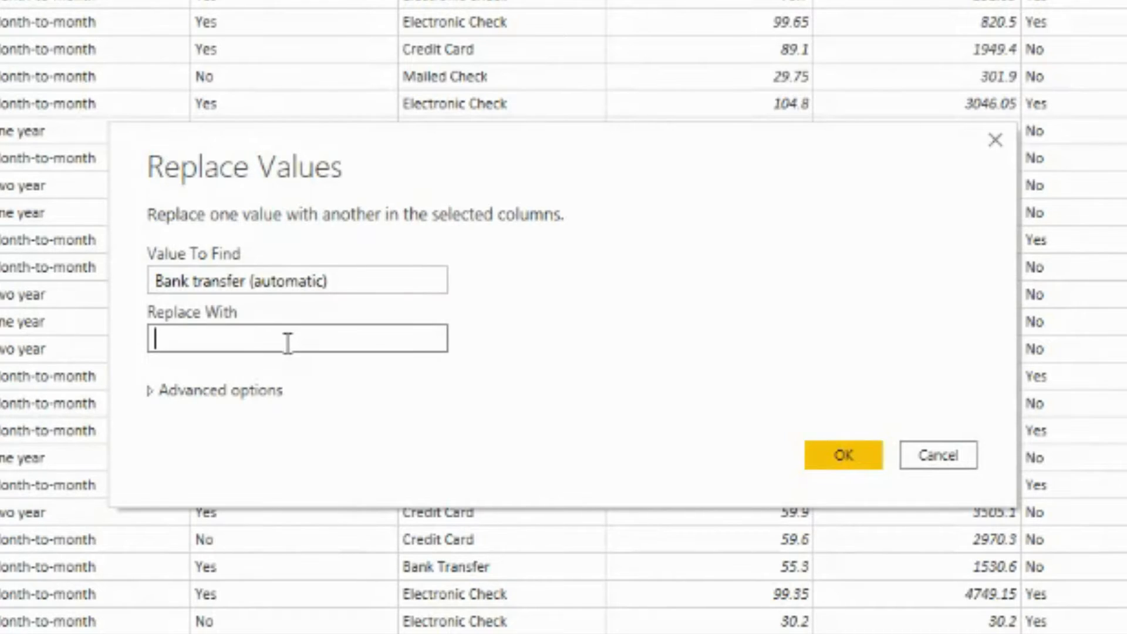
type("Automatic")
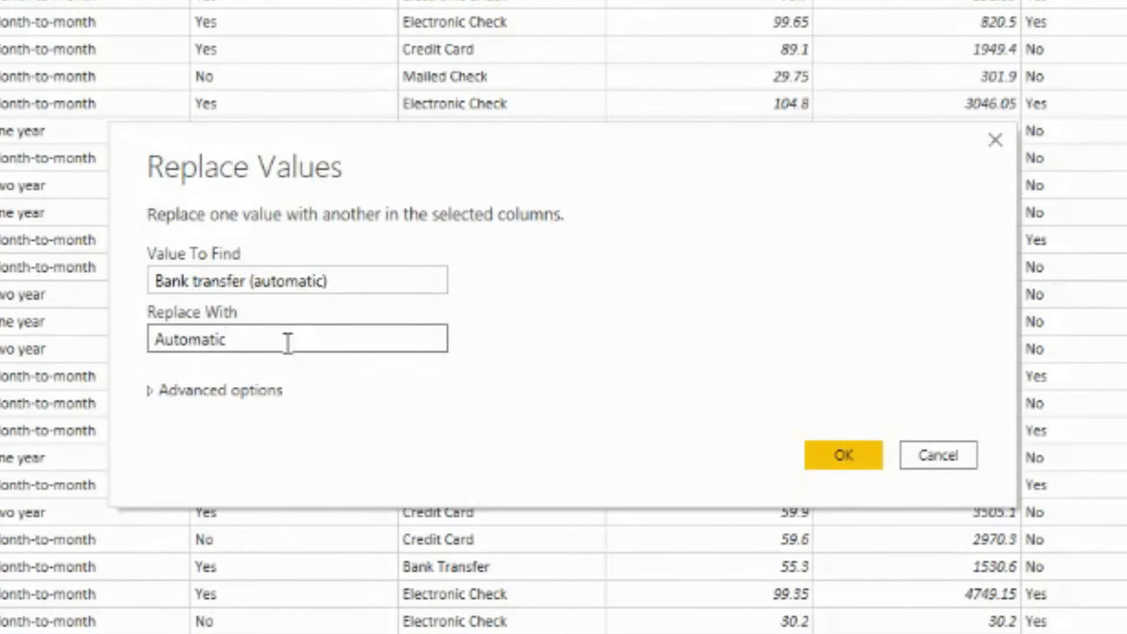
left_click(844, 449)
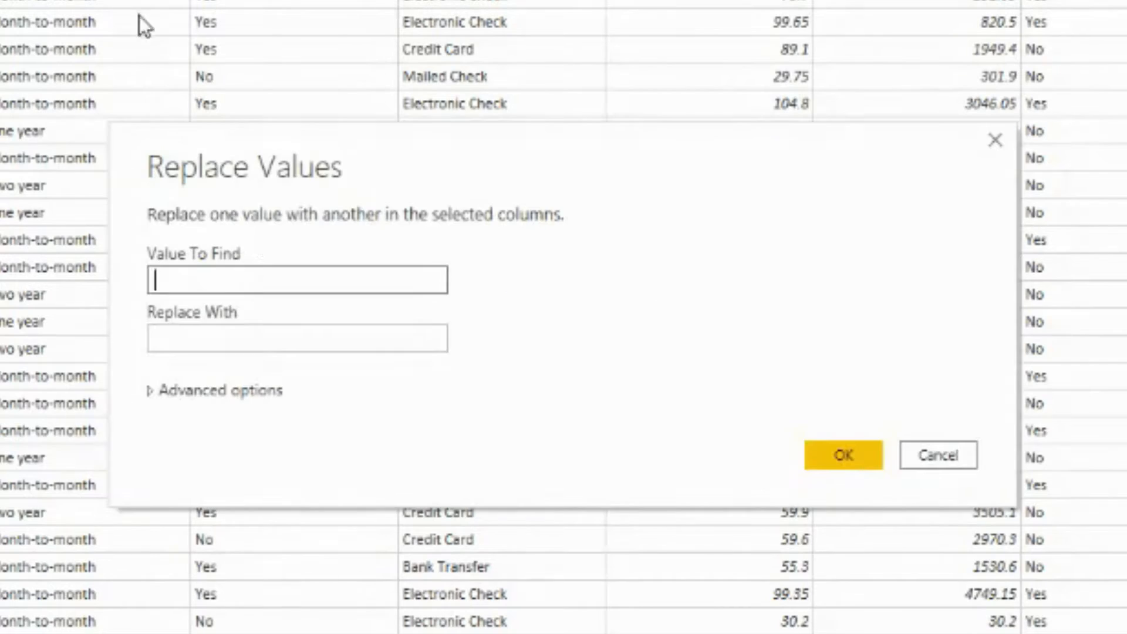
- Replace the value "Credit card (automatic)" with "Automatic" in the Payment Mode column
type("Credit card (trans")
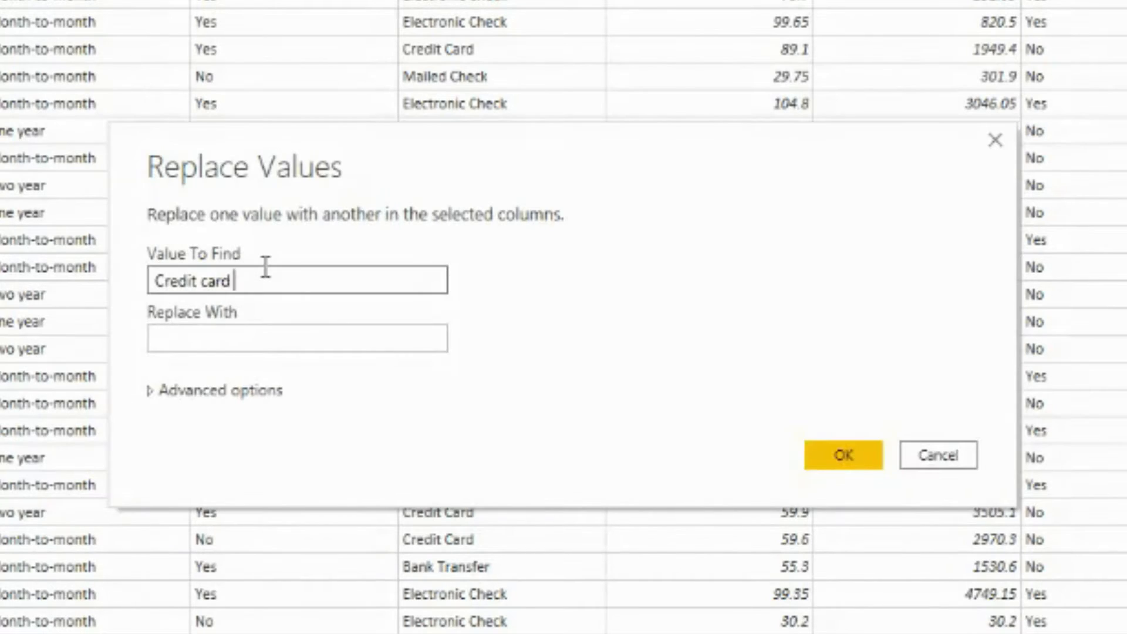
key("BackSpace")
key("BackSpace")
key("BackSpace")
key("BackSpace")
key("BackSpace")
key("BackSpace")
key("BackSpace")
key("BackSpace")
key("BackSpace")
key("BackSpace")
key("BackSpace")
key("BackSpace")
key("BackSpace")
key("BackSpace")
key("BackSpace")
key("BackSpace")
key("BackSpace")
key("BackSpace")
key("BackSpace")
type("redit card (automatic)")
left_click(287, 329)
type("Automatic")
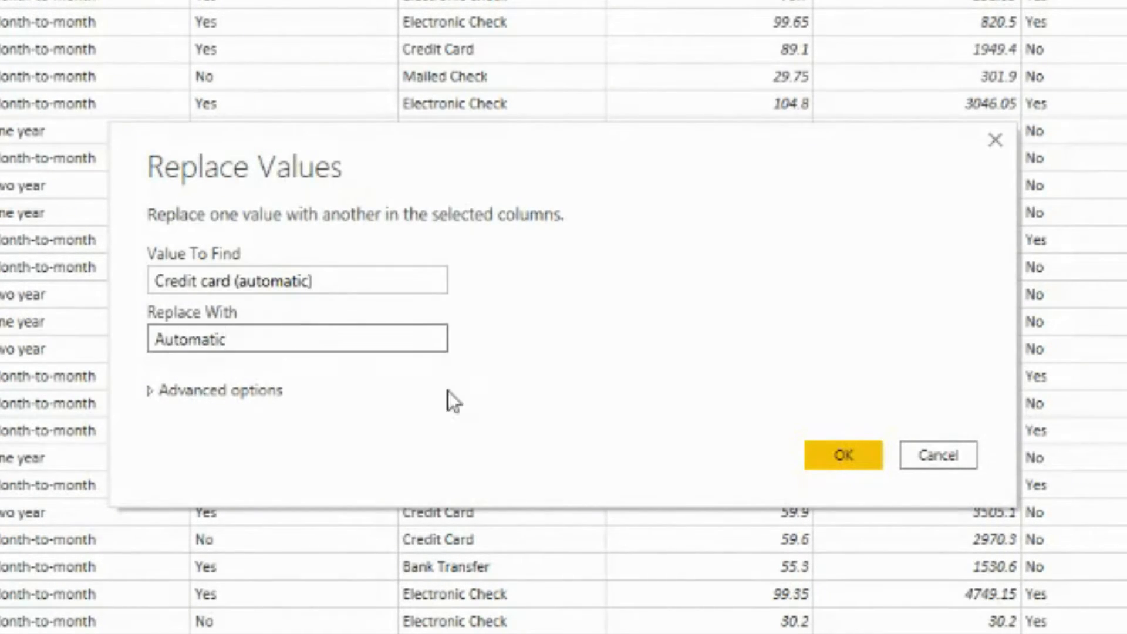
left_click(821, 455)
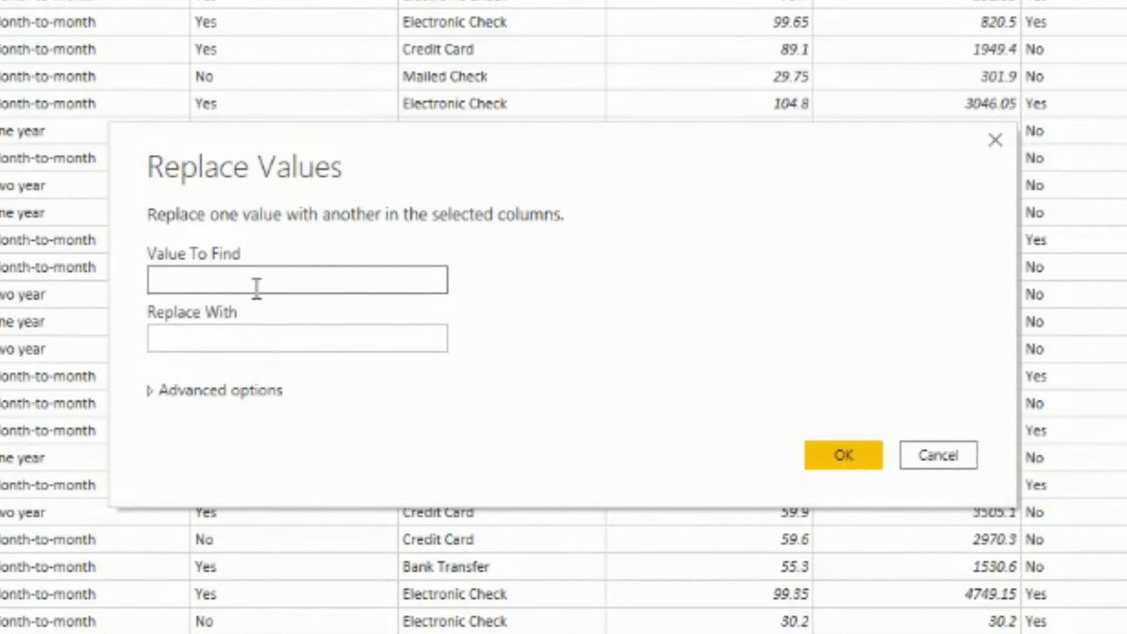
- Replace the value "Electronic check" with "Manual" in the Payment Mode column
type("Electronic check")
left_click(234, 334)
type("Manual")
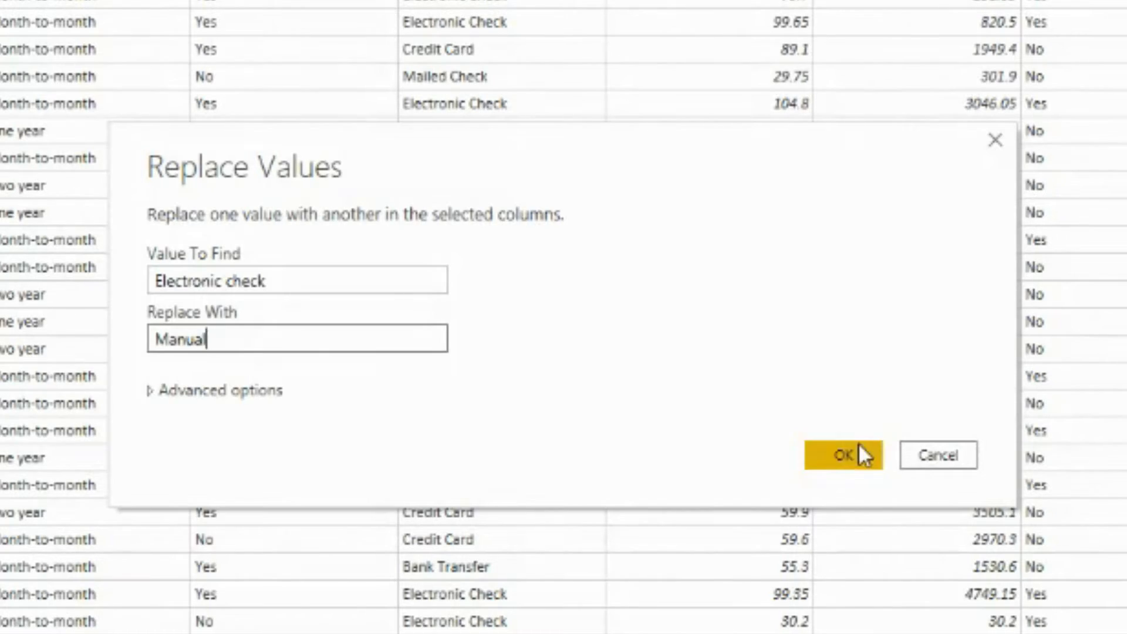
left_click(859, 453)
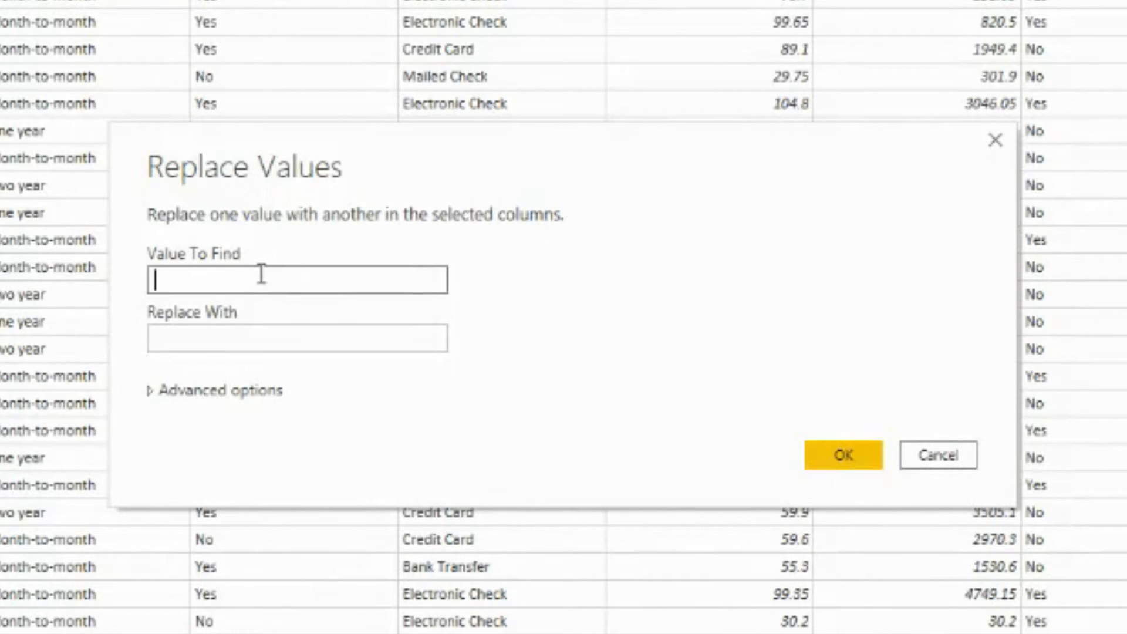
- Replace the value "Mailed check" with "Manual" in the Payment Mode column
type("Mailed check")
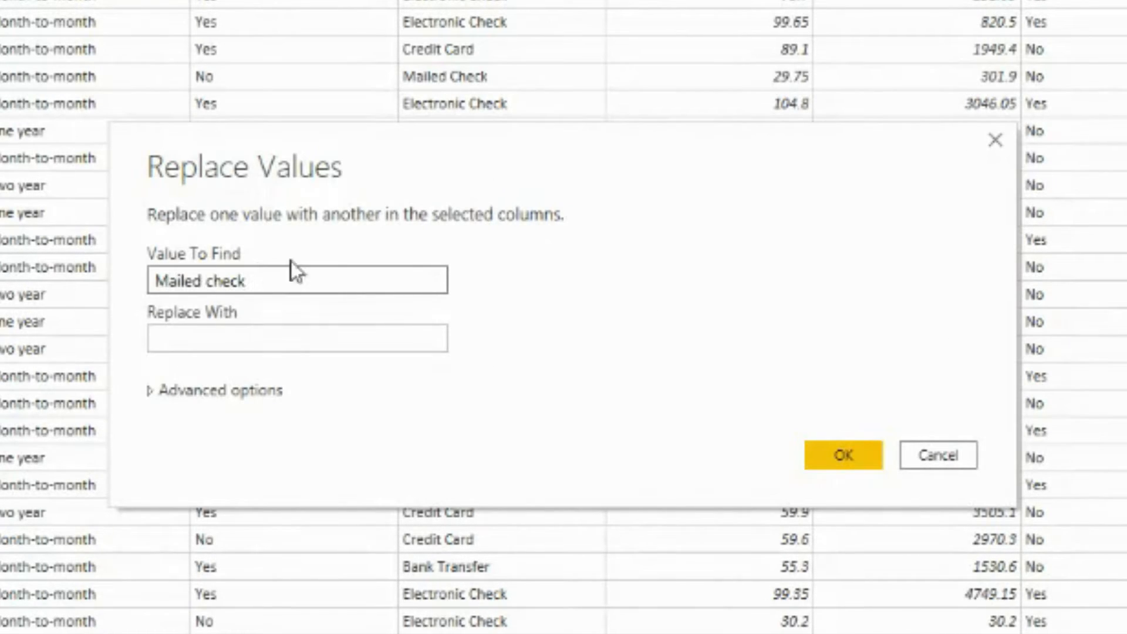
left_click(294, 339)
type("Manual")
left_click(860, 455)
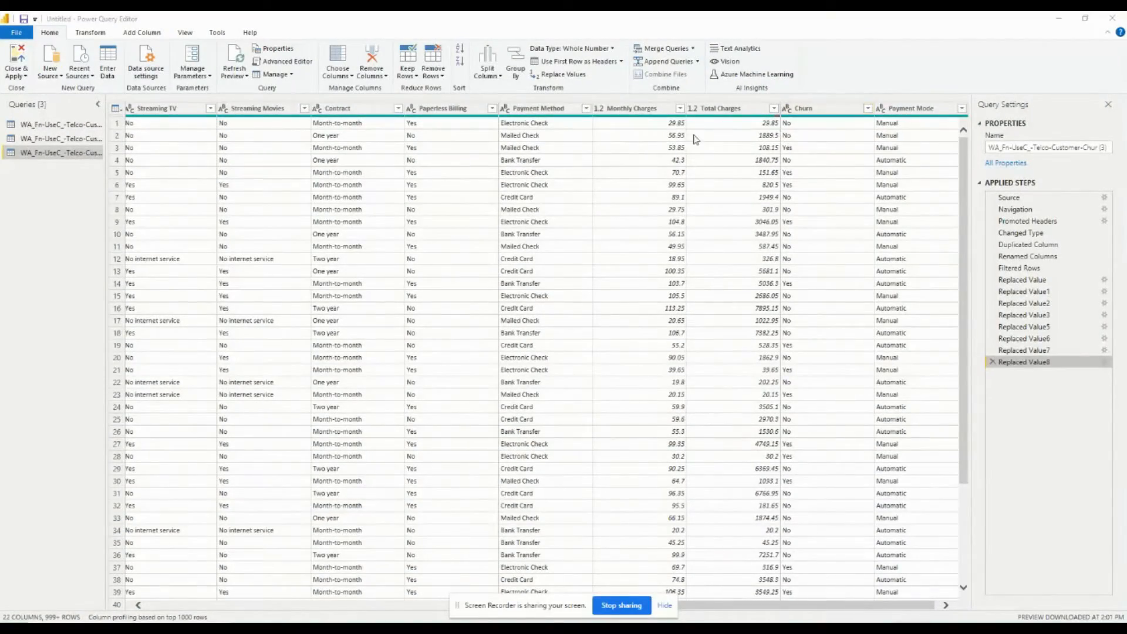
- Check the range of Monthly Charges values and start a conditional column named "VIP Customer"
left_click(633, 108)
left_click(680, 108)
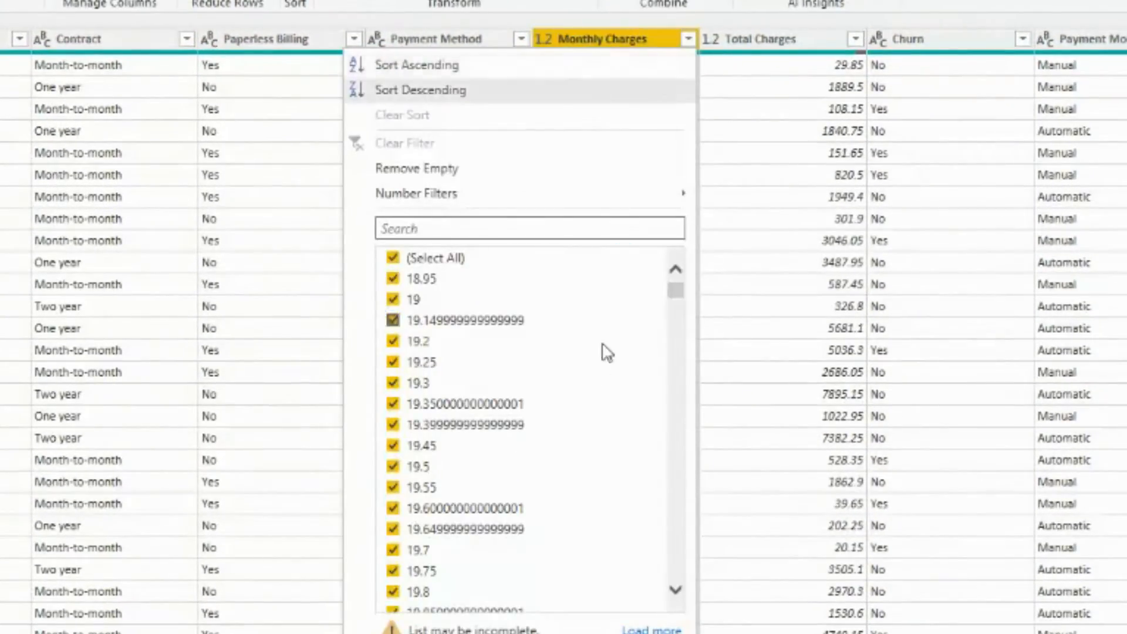
scroll(520, 435, "down", 20)
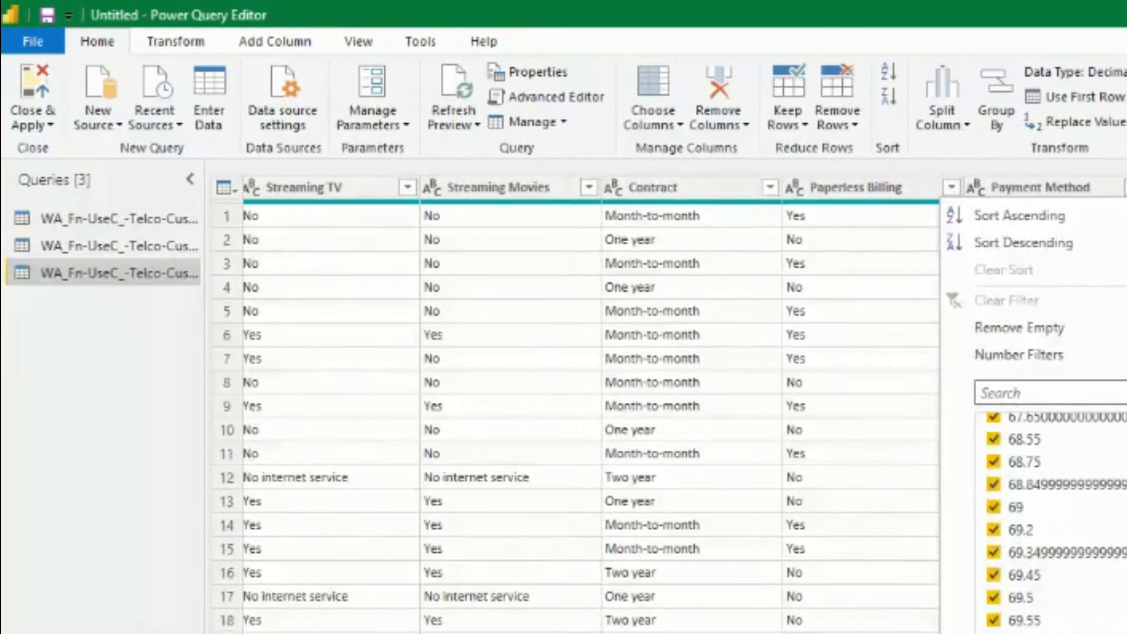
key("Escape")
left_click(273, 41)
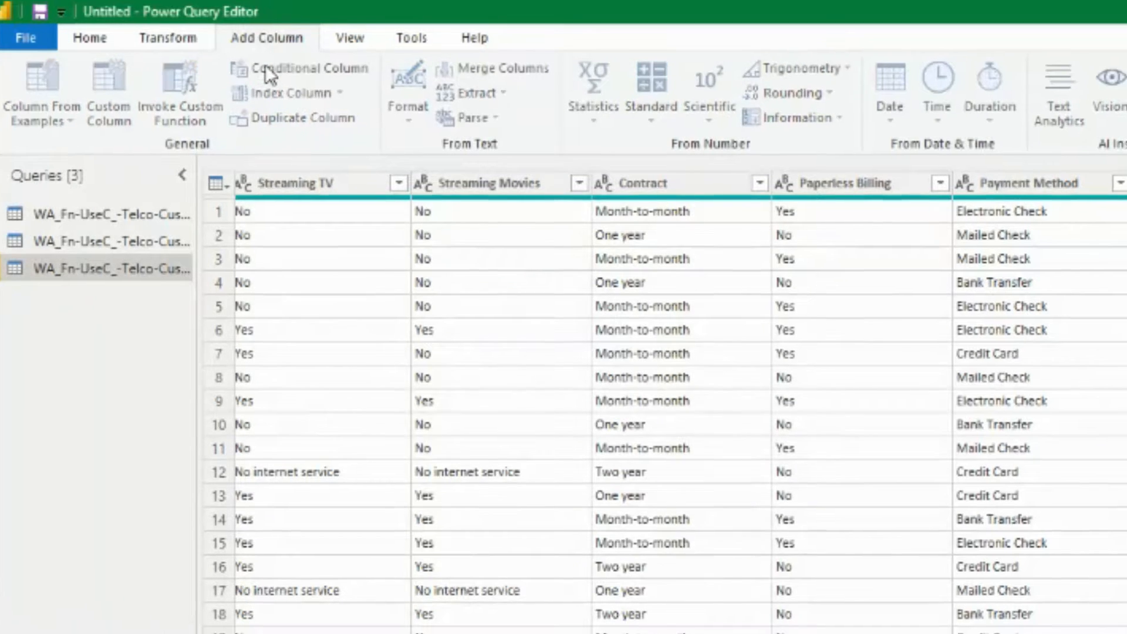
left_click(274, 74)
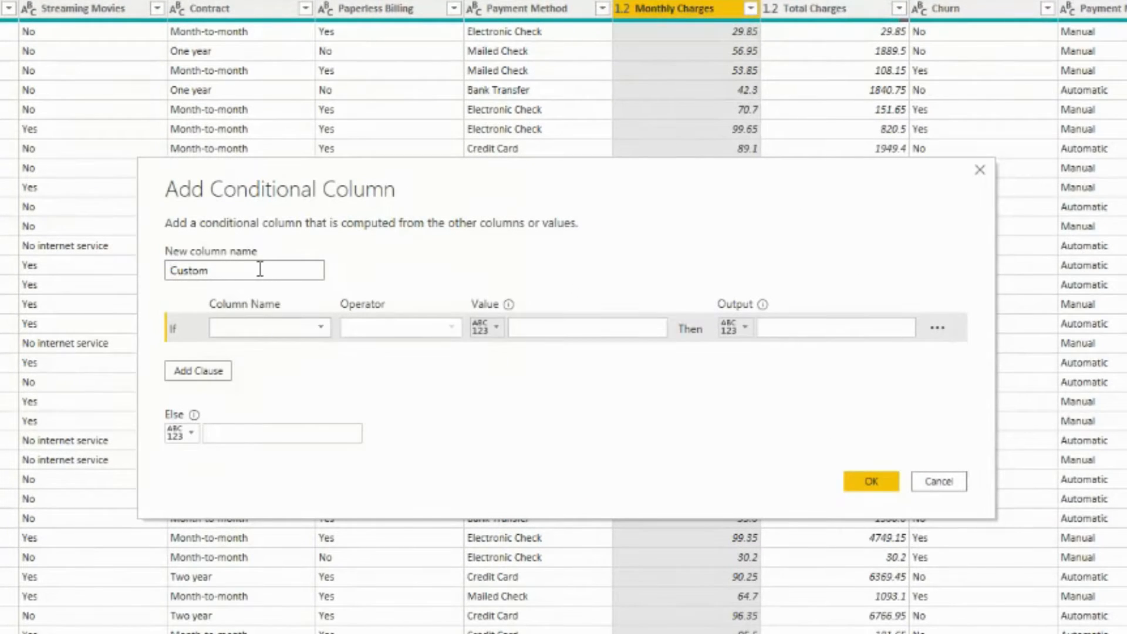
double_click(260, 268)
type("Vi")
- Set the VIP Customer condition to Monthly Charges is greater than or equal to 69.5
left_click(302, 327)
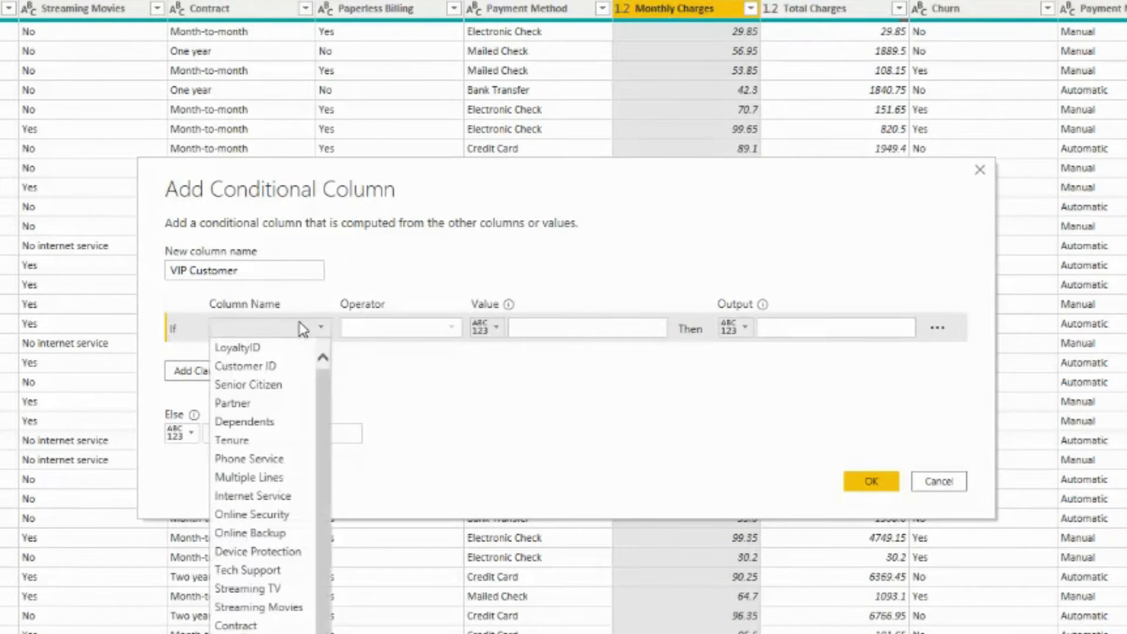
scroll(281, 510, "down", 2)
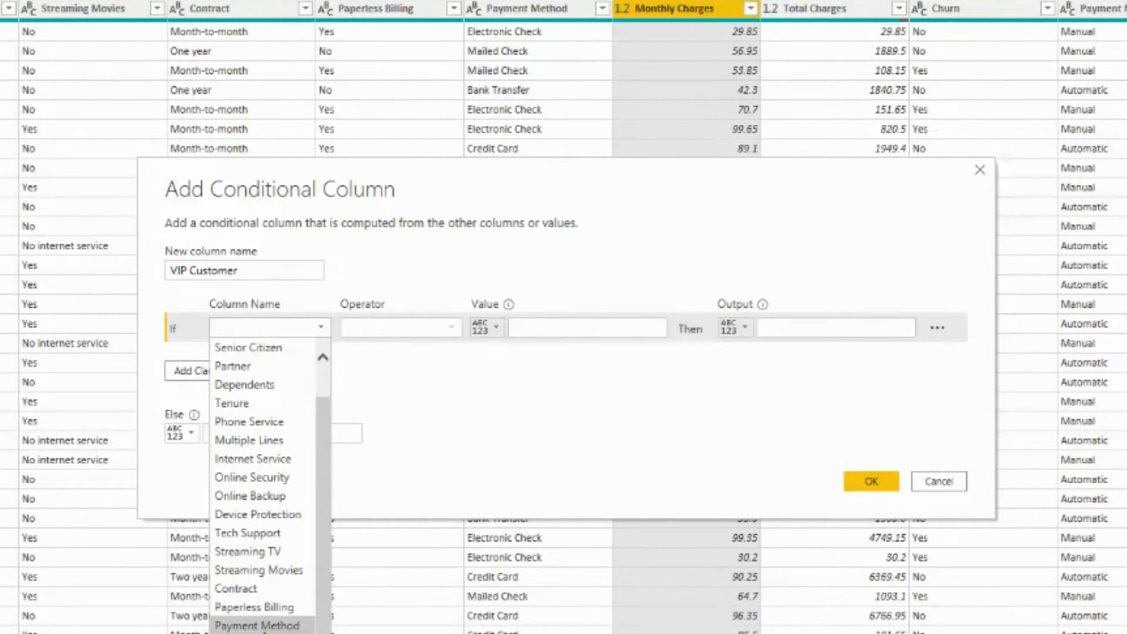
left_click(258, 622)
left_click(432, 328)
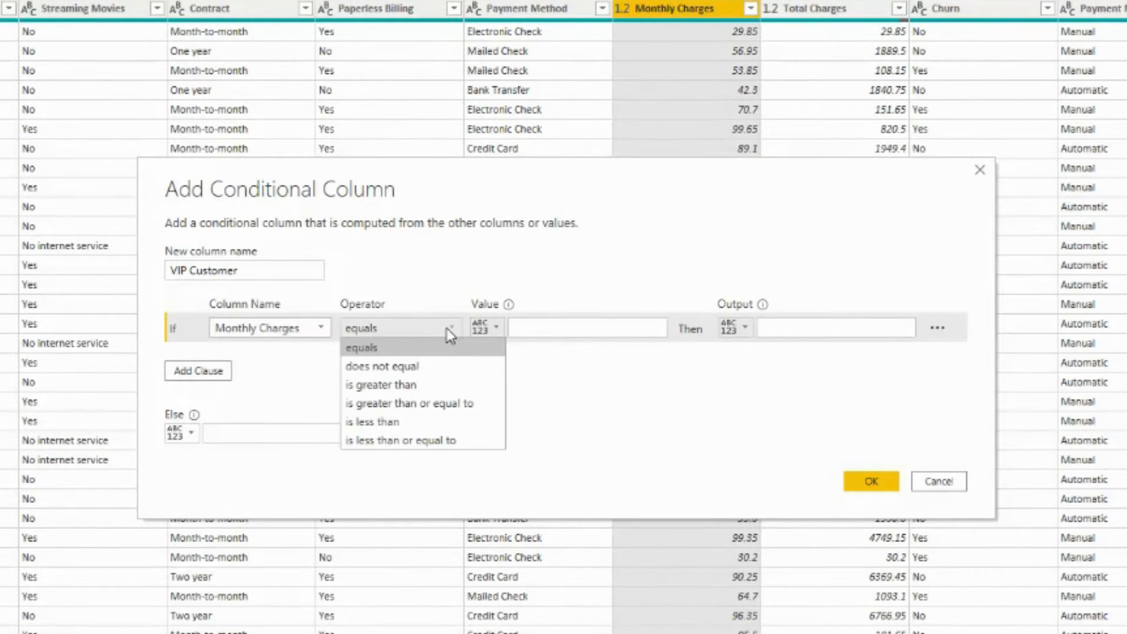
left_click(420, 403)
left_click(538, 324)
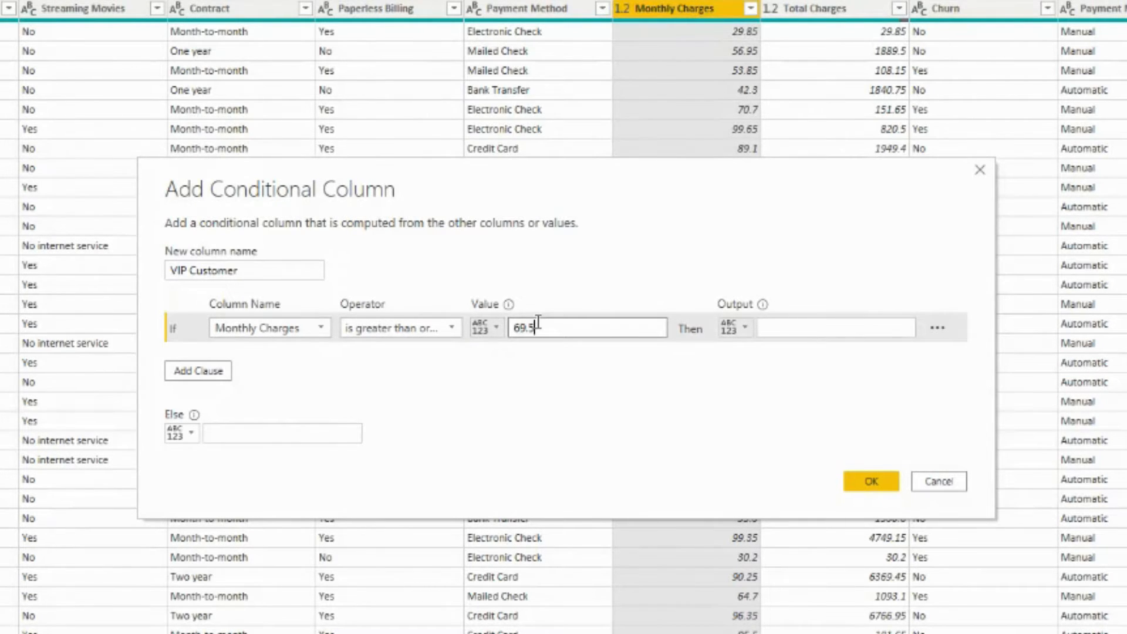
- Output "Yes" when the VIP Customer condition is met and "No" otherwise, and create the conditional column
left_click(844, 327)
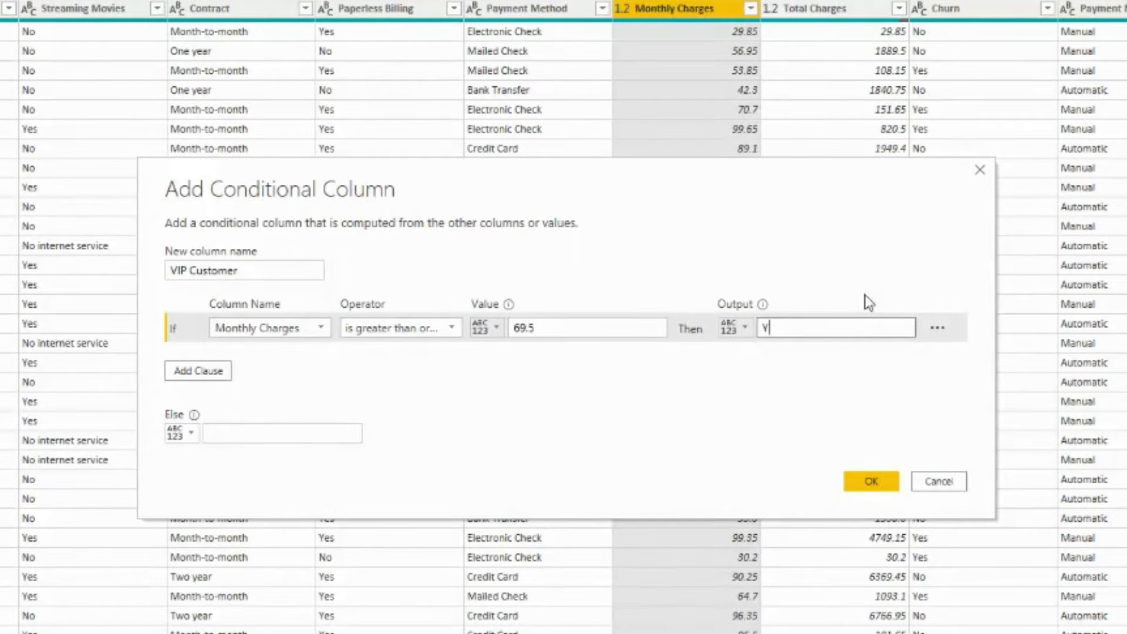
left_click(245, 430)
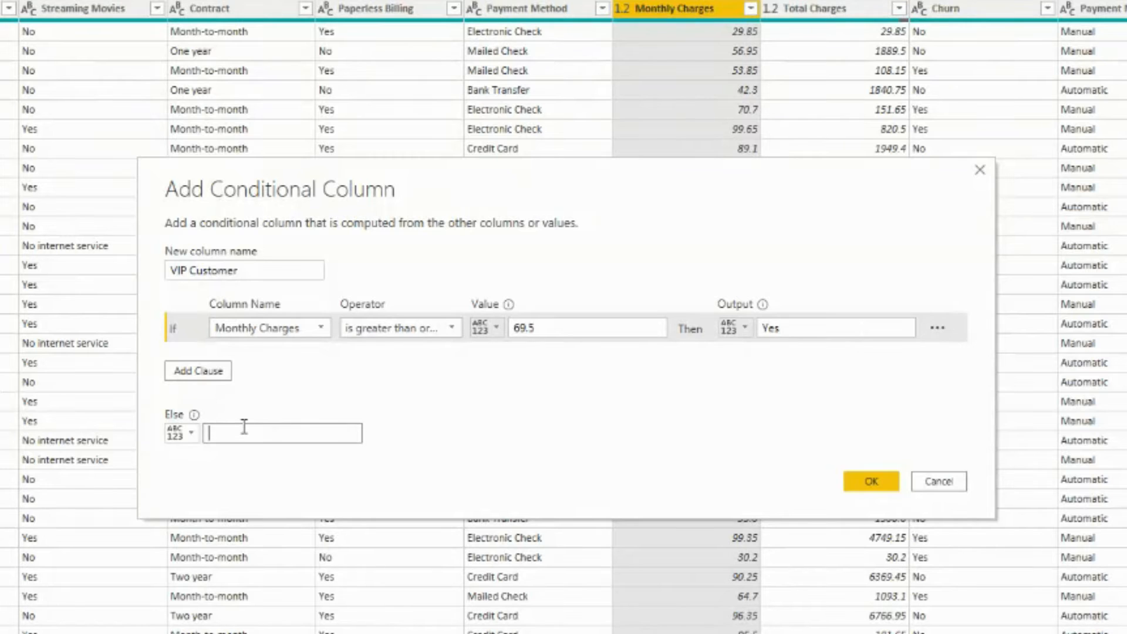
type("No")
left_click(869, 485)
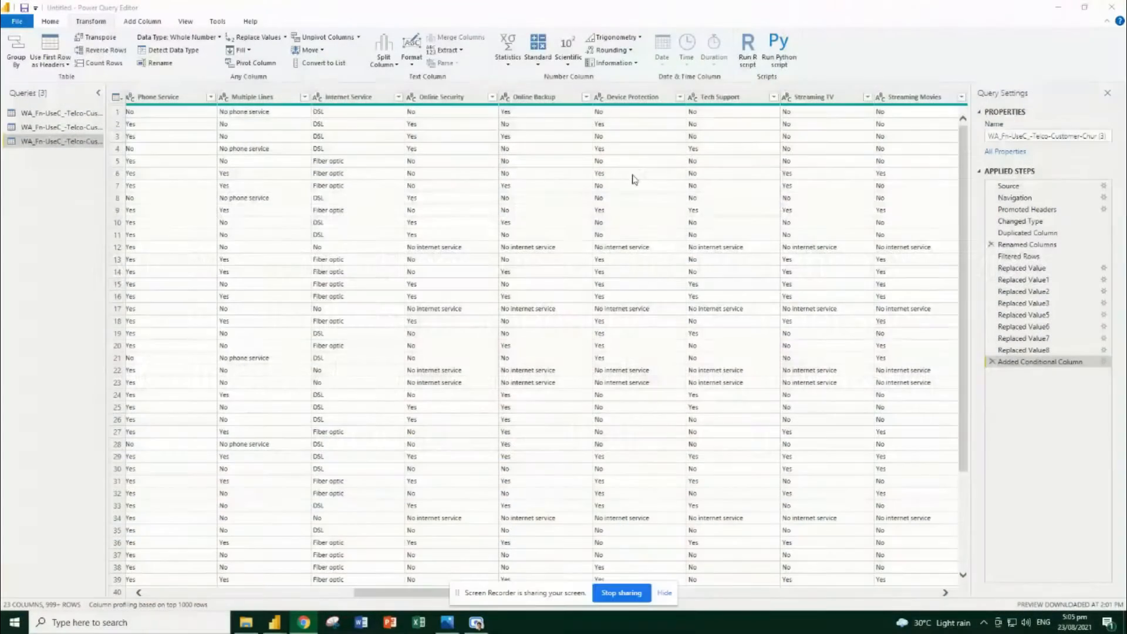
- Replace the value "No" with 0 in all service columns from Phone Service through Streaming Movies
left_click(162, 97)
left_click(255, 97, "ctrl")
left_click(351, 96, "ctrl")
left_click(440, 97, "ctrl")
left_click(534, 97, "ctrl")
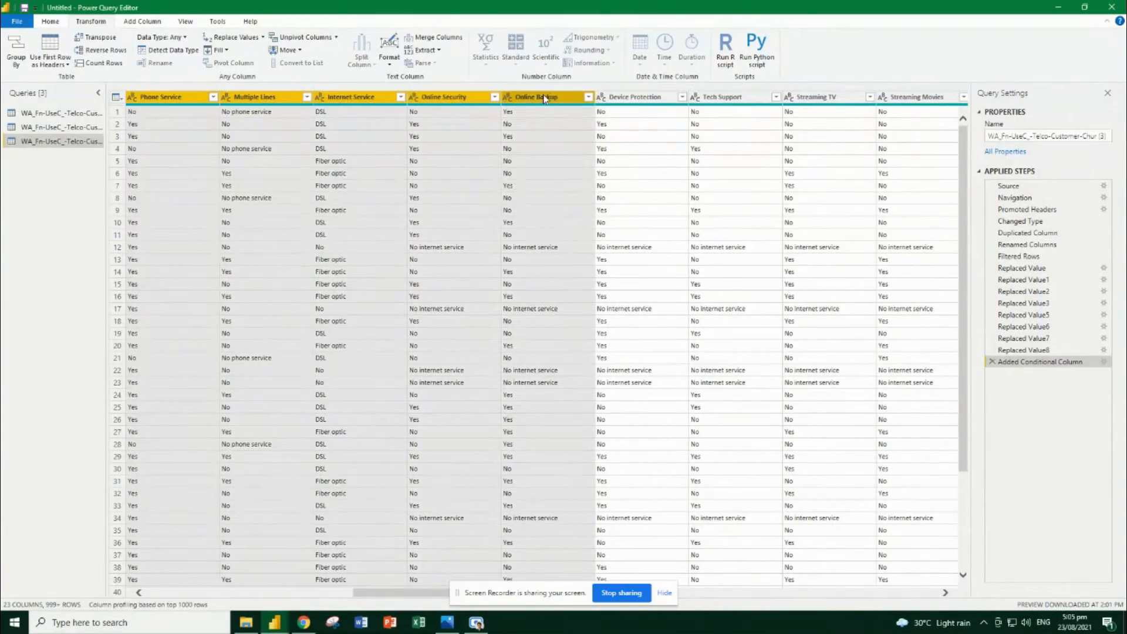
left_click(633, 97, "ctrl")
left_click(721, 97, "ctrl")
left_click(816, 97, "ctrl")
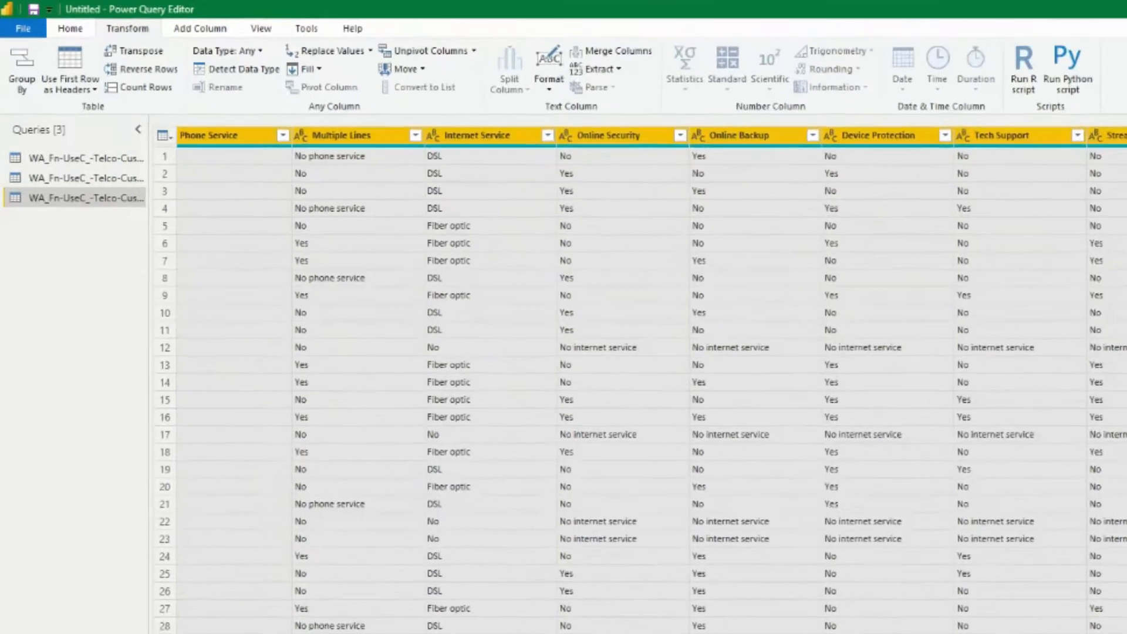
left_click(365, 60)
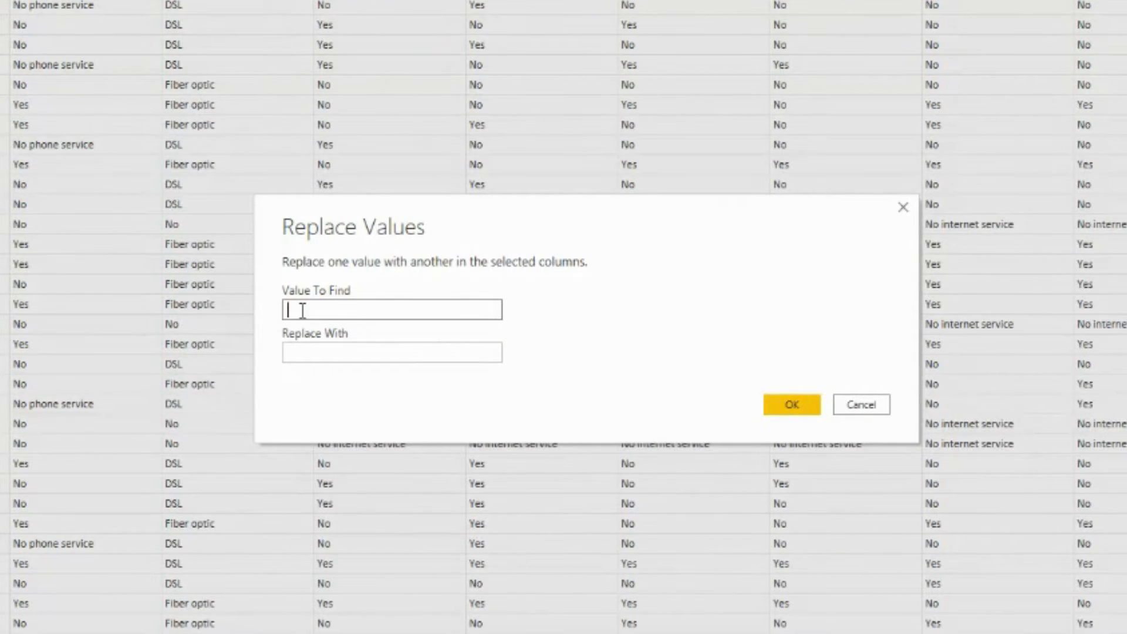
type("No")
left_click(315, 352)
type("0")
left_click(792, 404)
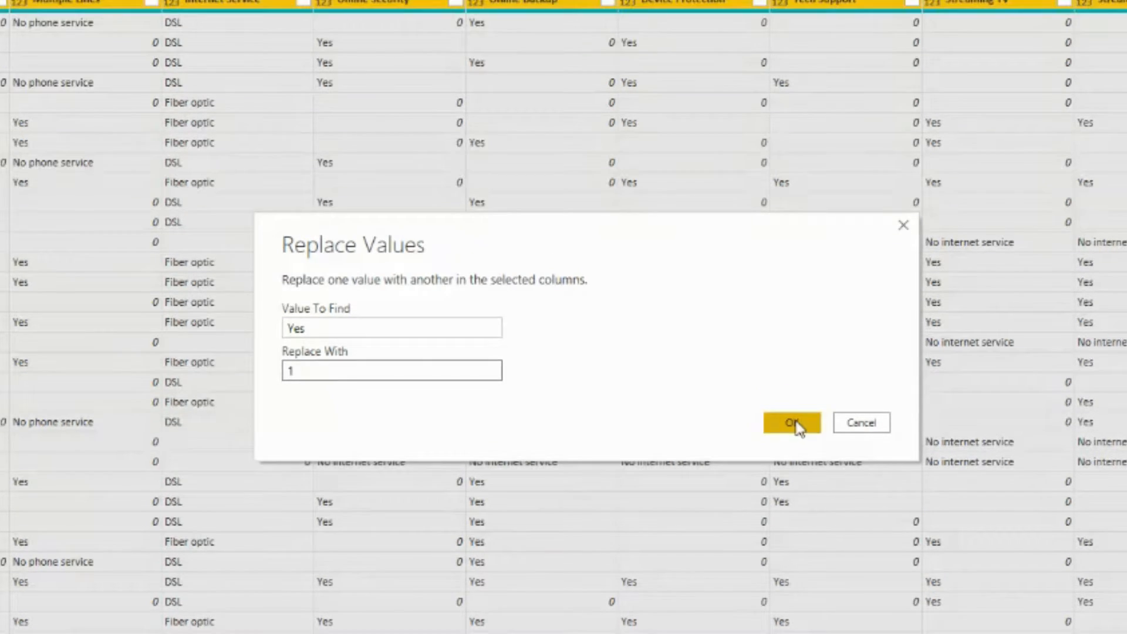
- Replace the values "Yes" and "DSL" with 1 in the selected service columns
left_click(791, 422)
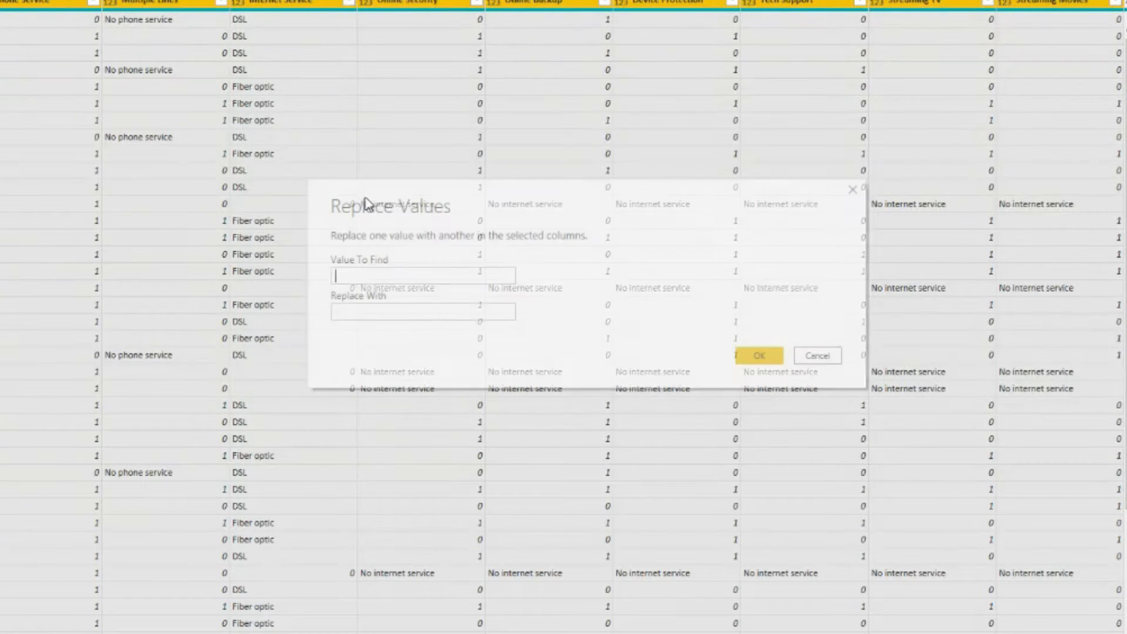
left_click(368, 306)
type("1")
left_click(751, 356)
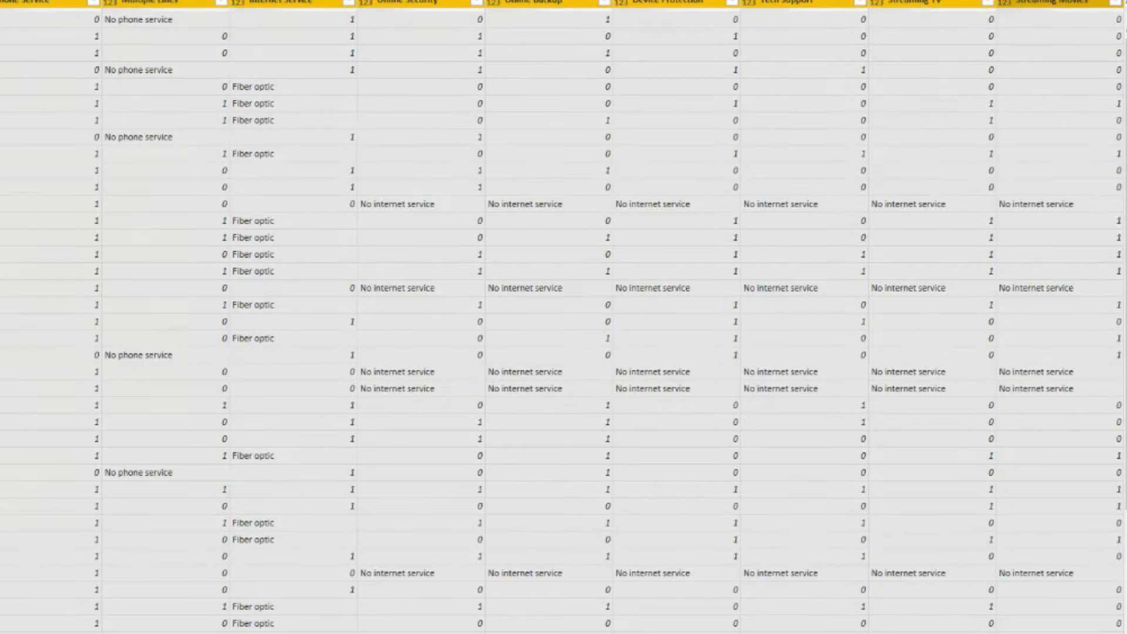
- Replace the value "No phone service" with 0 in the selected service columns
type("No ph")
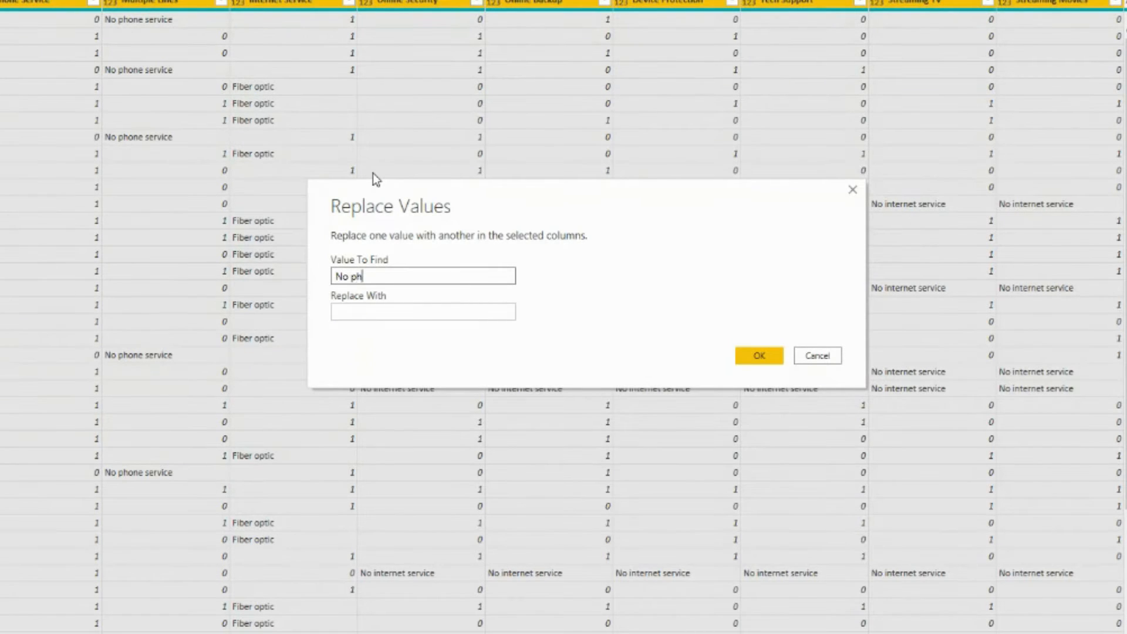
type("one service")
left_click(365, 312)
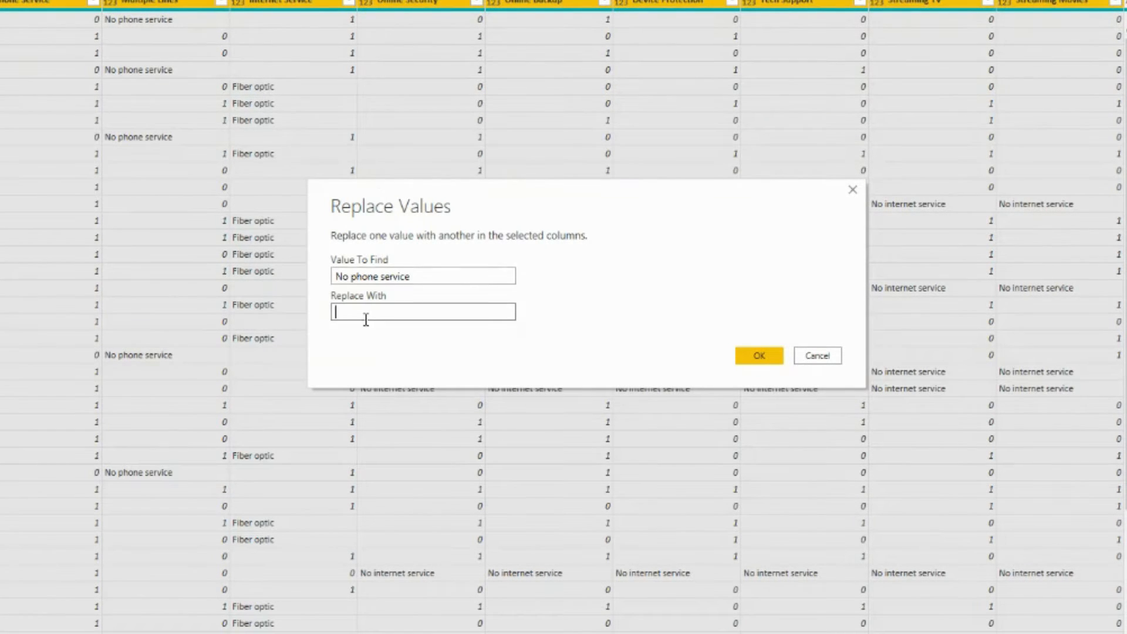
type("0")
left_click(759, 355)
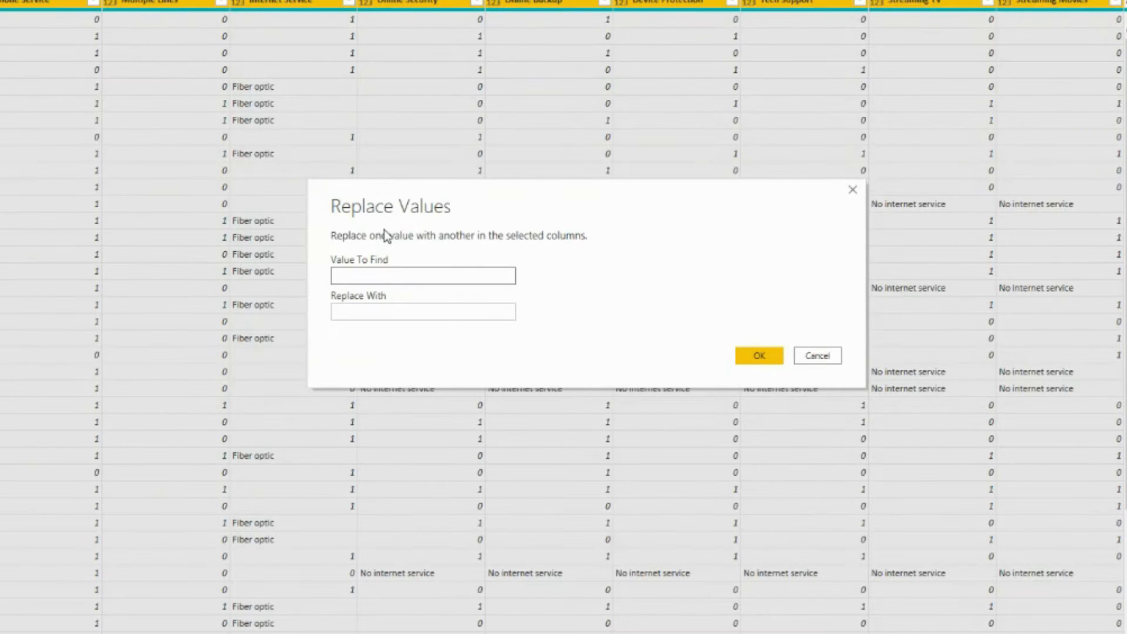
- Replace "Fiber optic" with 1 and "No internet service" with 0 in the selected service columns
key("Tab")
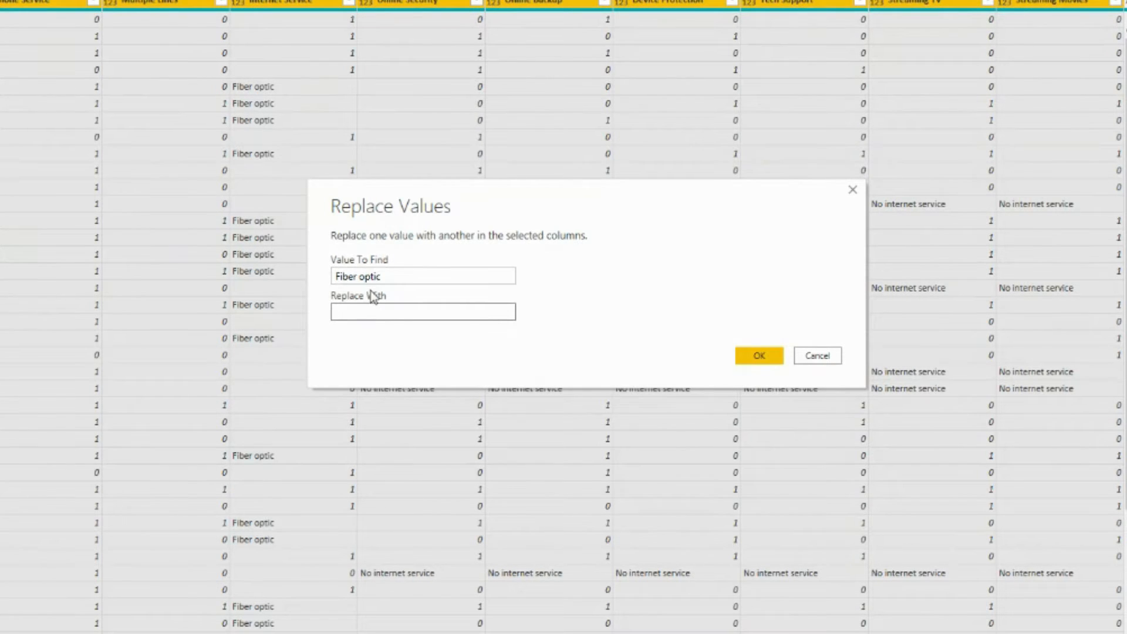
left_click(758, 355)
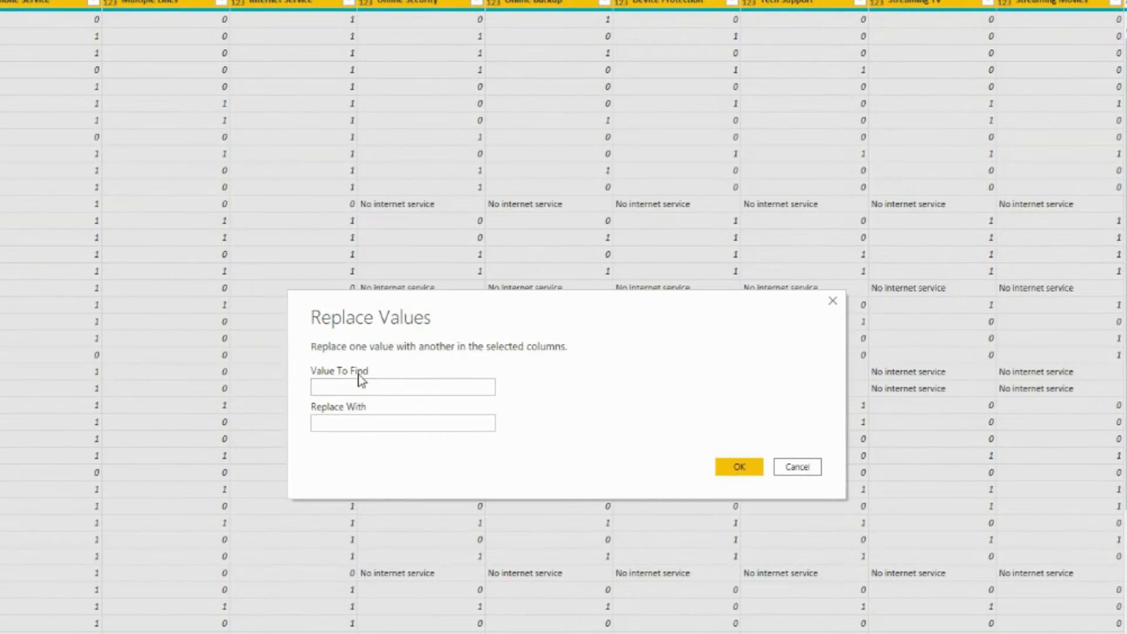
type("No internet service")
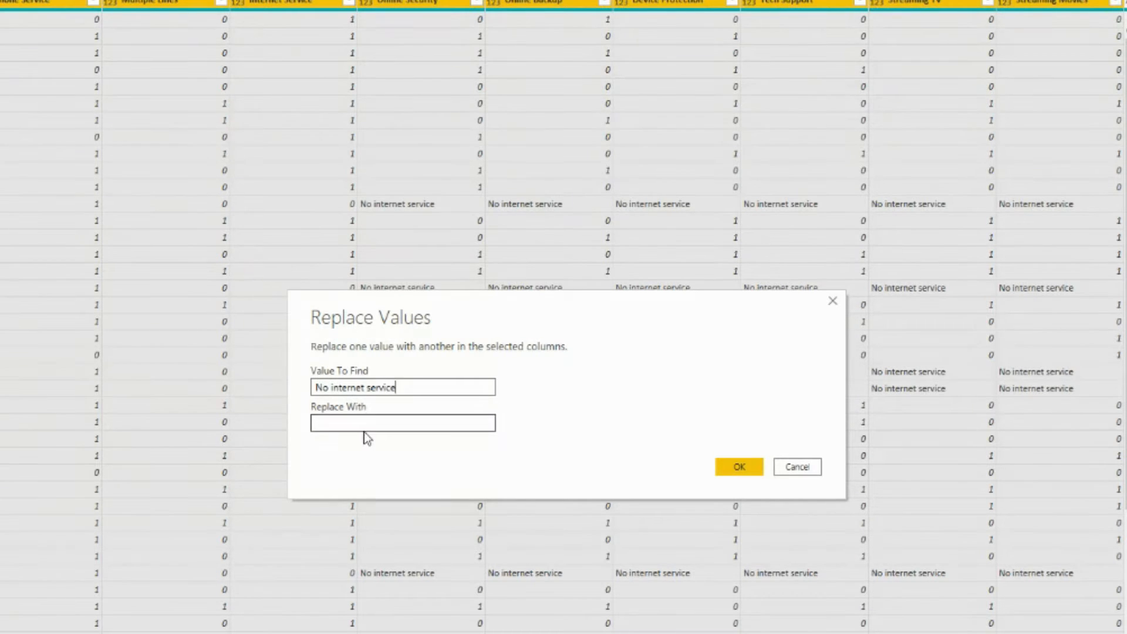
key("Tab")
type("0")
left_click(737, 466)
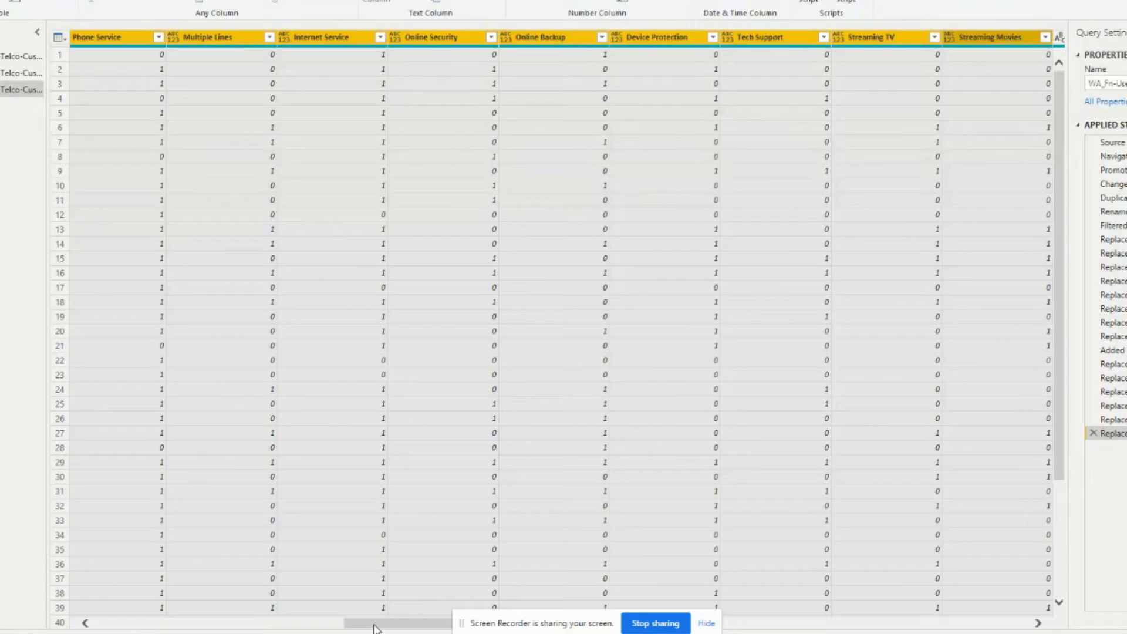
- Check the complete list of distinct values in the service columns from Phone Service through Online Security
mouse_move(374, 625)
left_mouse_down()
mouse_move(422, 621)
mouse_move(380, 623)
left_mouse_up()
scroll(503, 206, "down", 20)
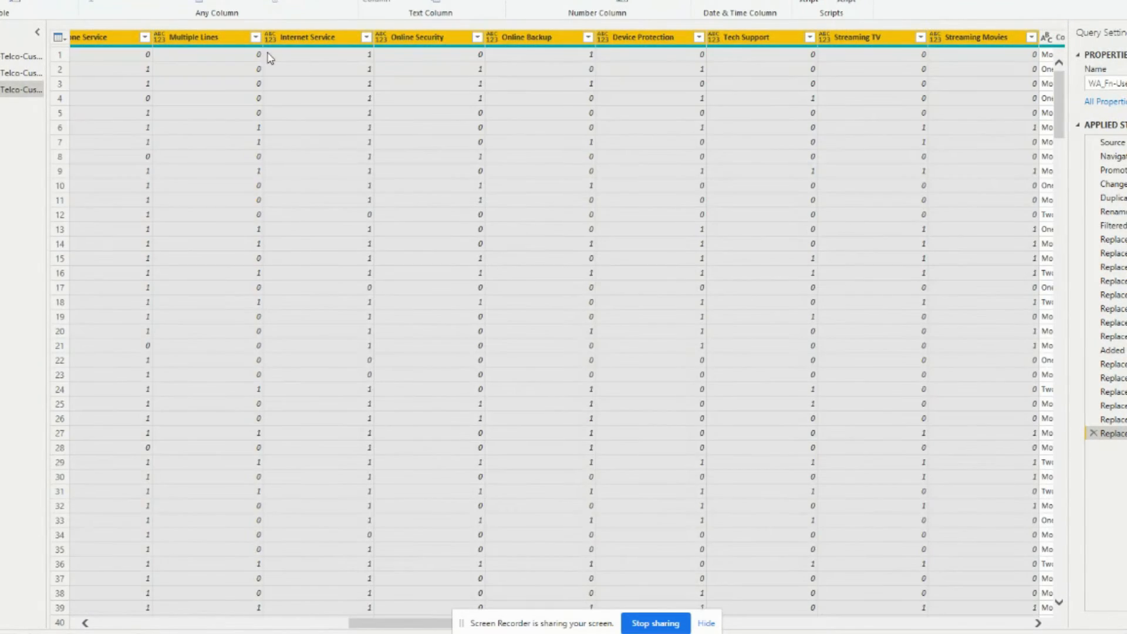
left_click(135, 39)
left_click(174, 38)
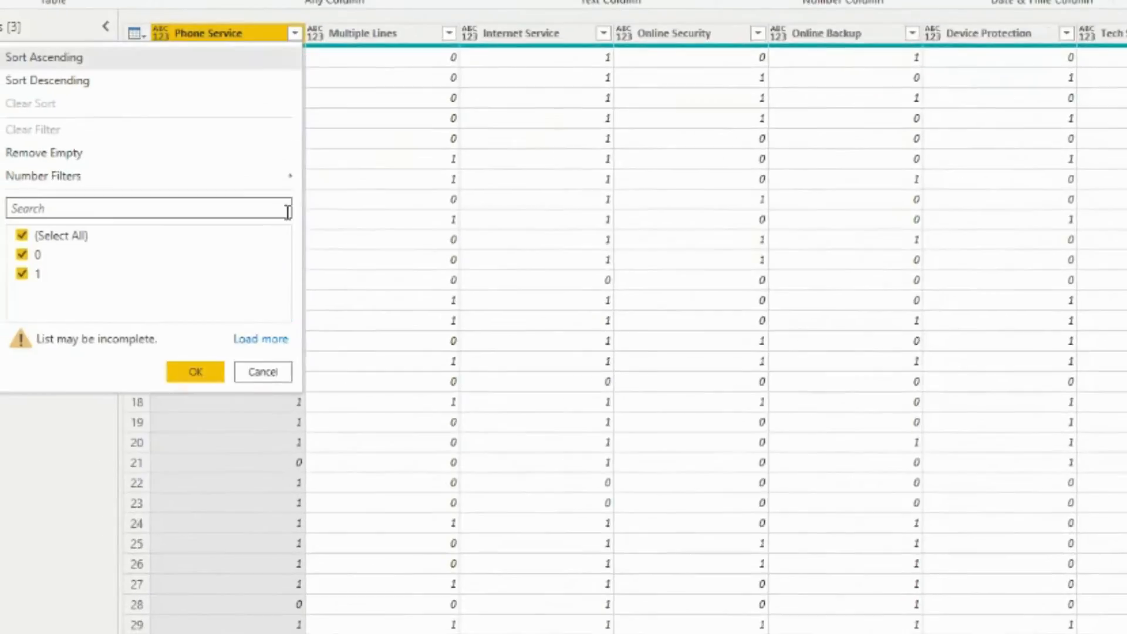
left_click(152, 238)
left_click(150, 269)
left_click(281, 38)
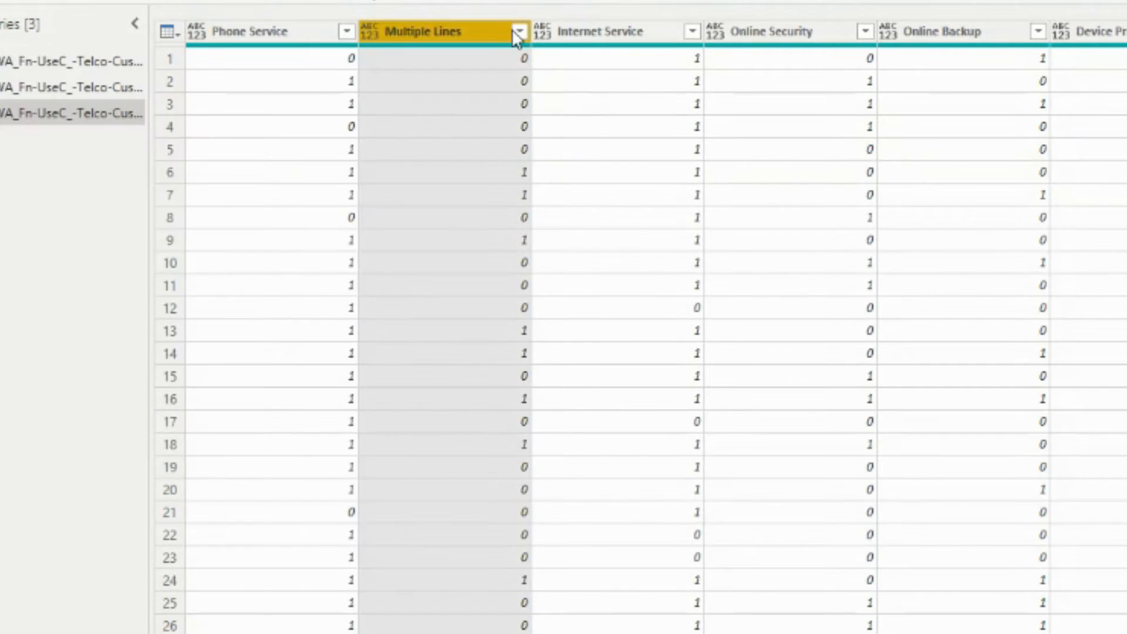
left_click(519, 32)
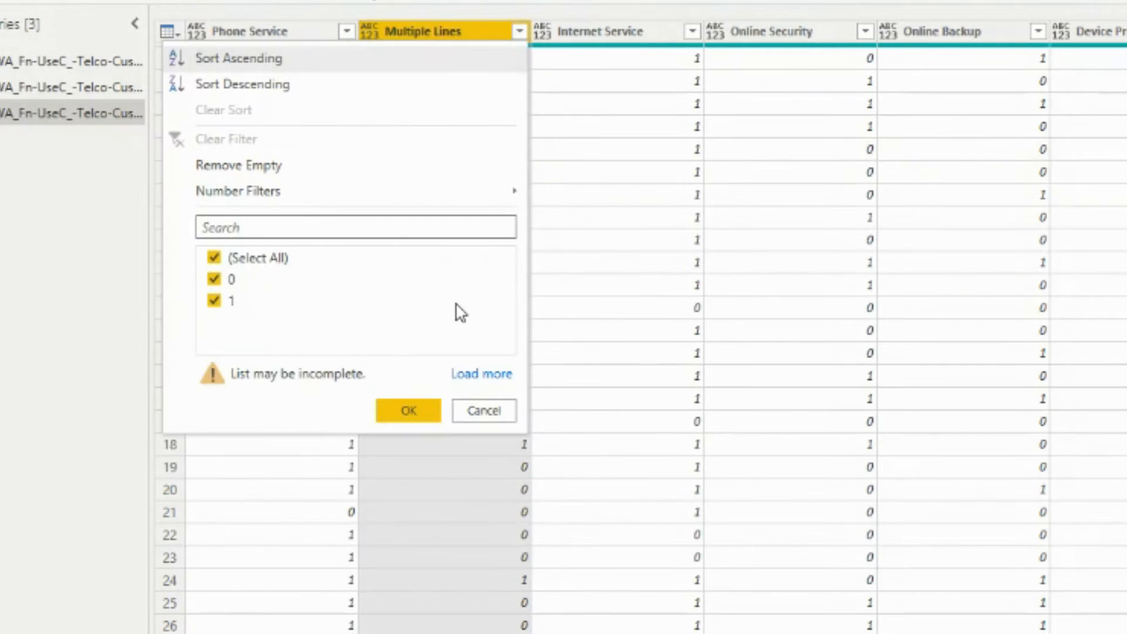
left_click(469, 374)
left_click(692, 31)
left_click(653, 374)
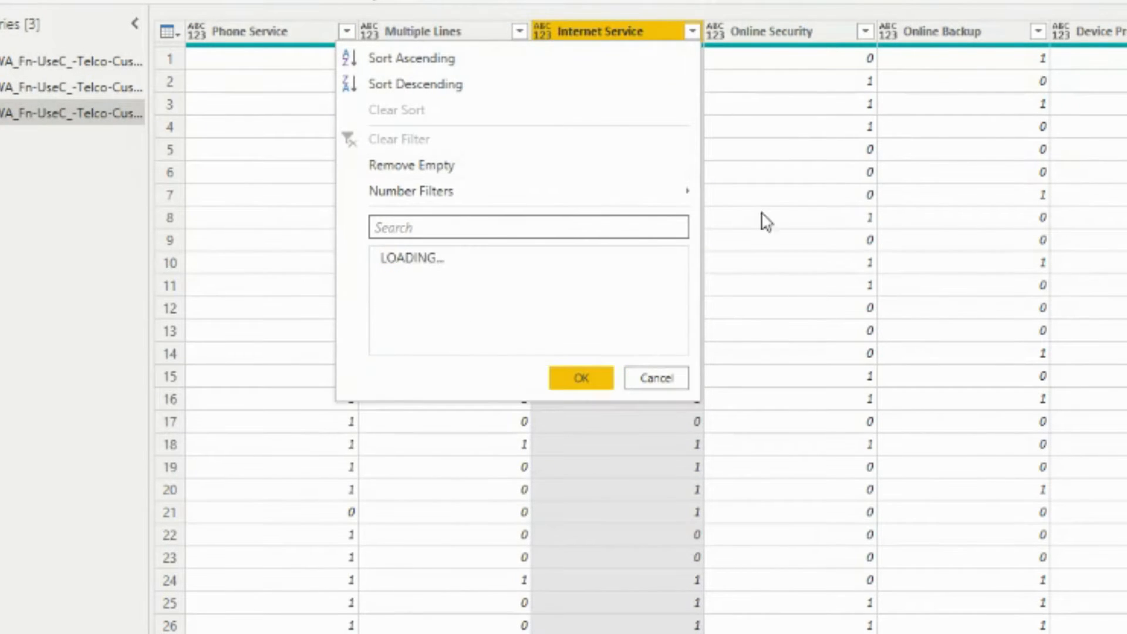
left_click(865, 31)
left_click(827, 374)
- Check the complete list of distinct values in the service columns from Online Backup through Streaming Movies
left_click(1038, 31)
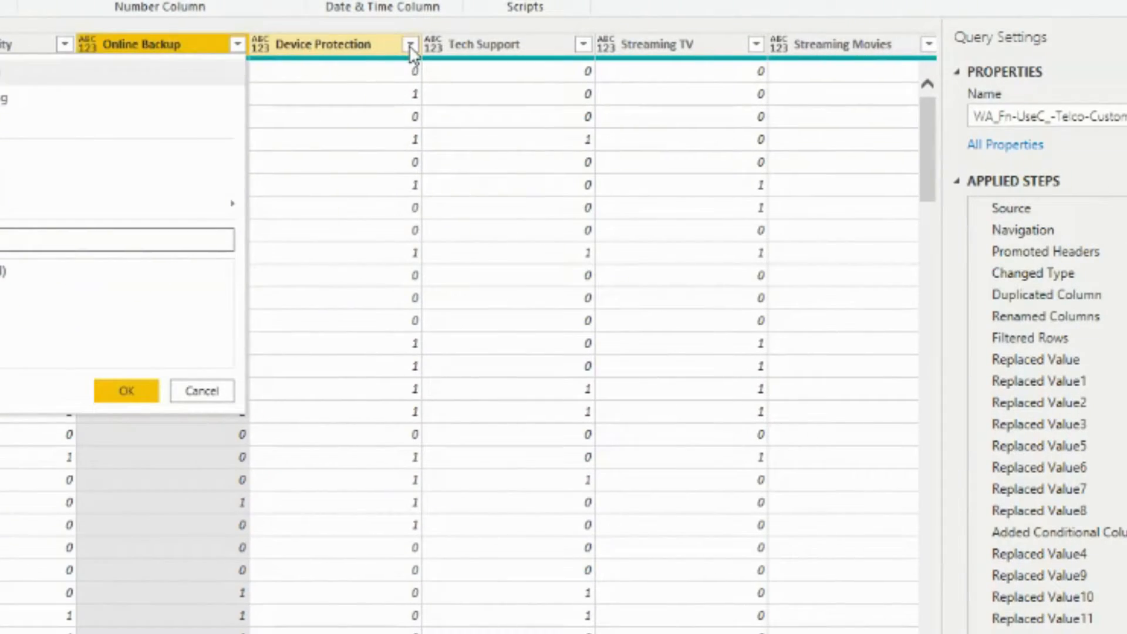
left_click(410, 45)
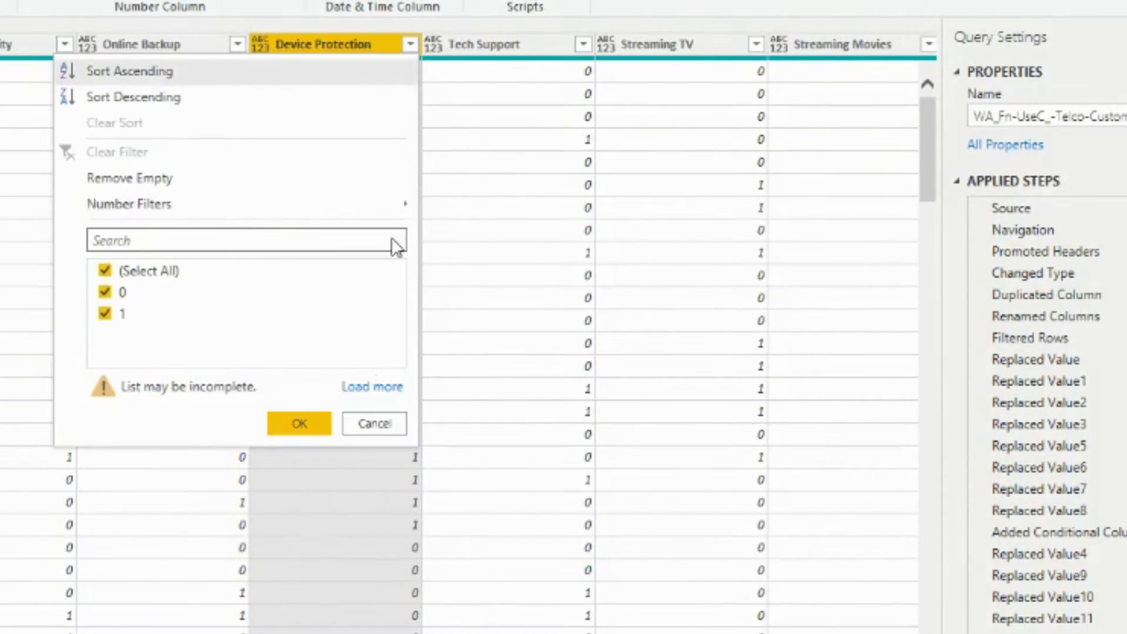
left_click(370, 385)
left_click(583, 44)
left_click(545, 386)
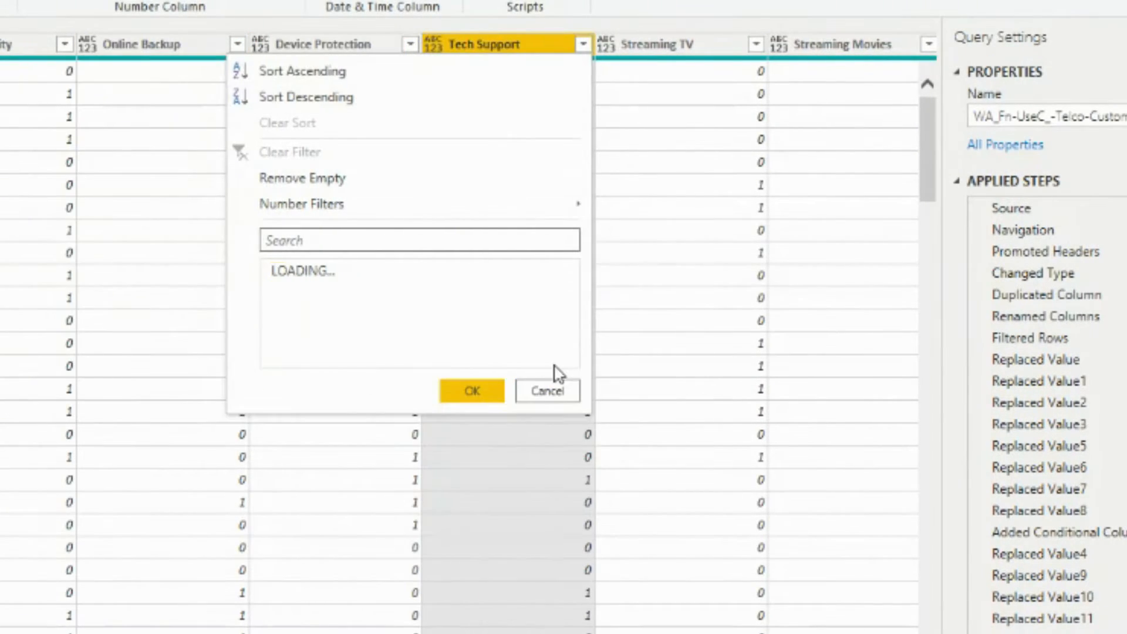
left_click(755, 44)
left_click(717, 387)
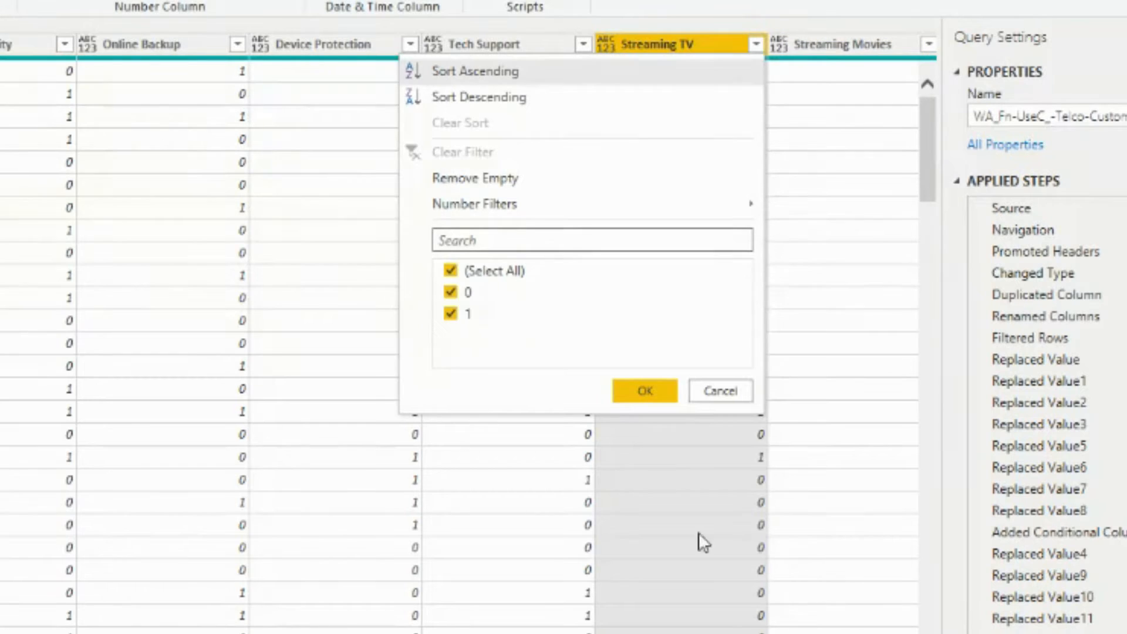
scroll(812, 105, "right", 2)
left_click(862, 44)
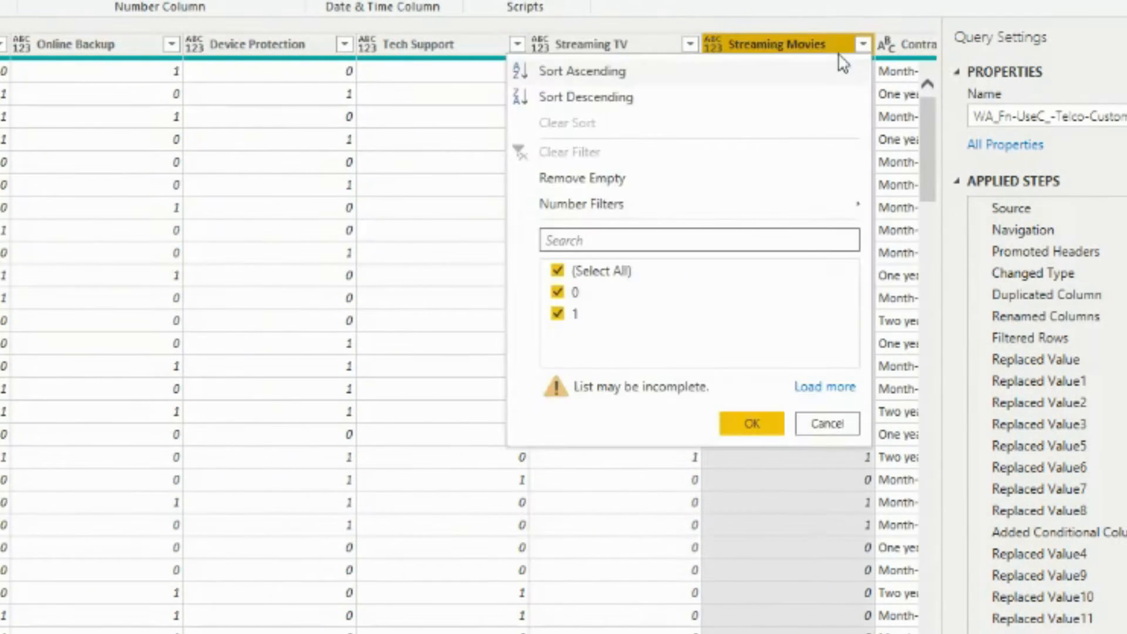
left_click(817, 388)
left_click(827, 423)
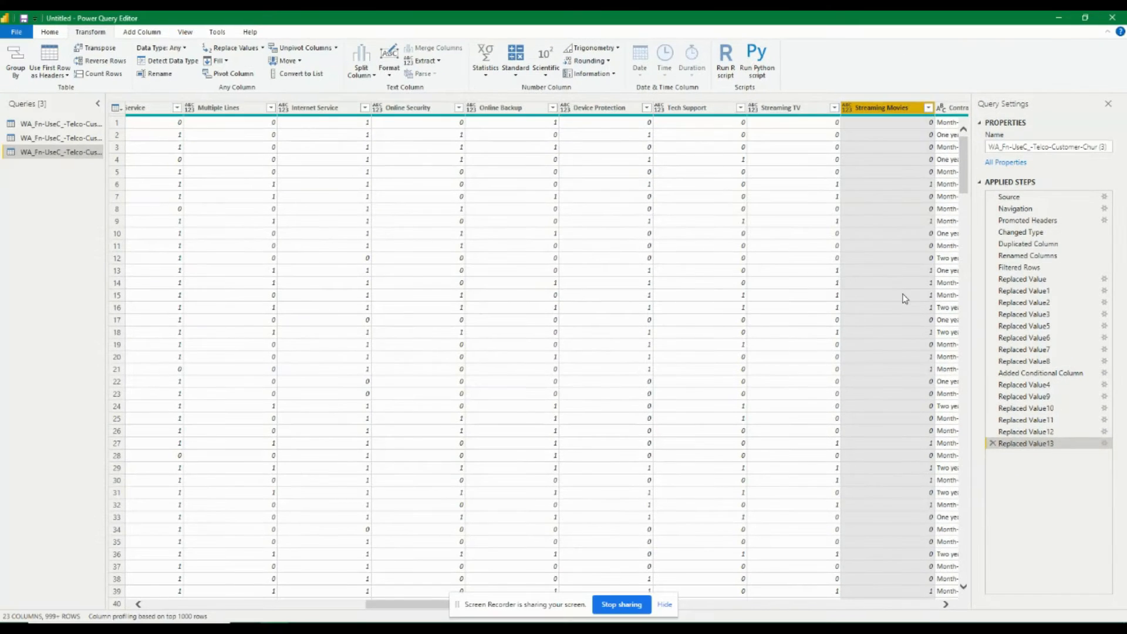
- Start a new custom column named "Total Services Subscribed"
left_click(148, 33)
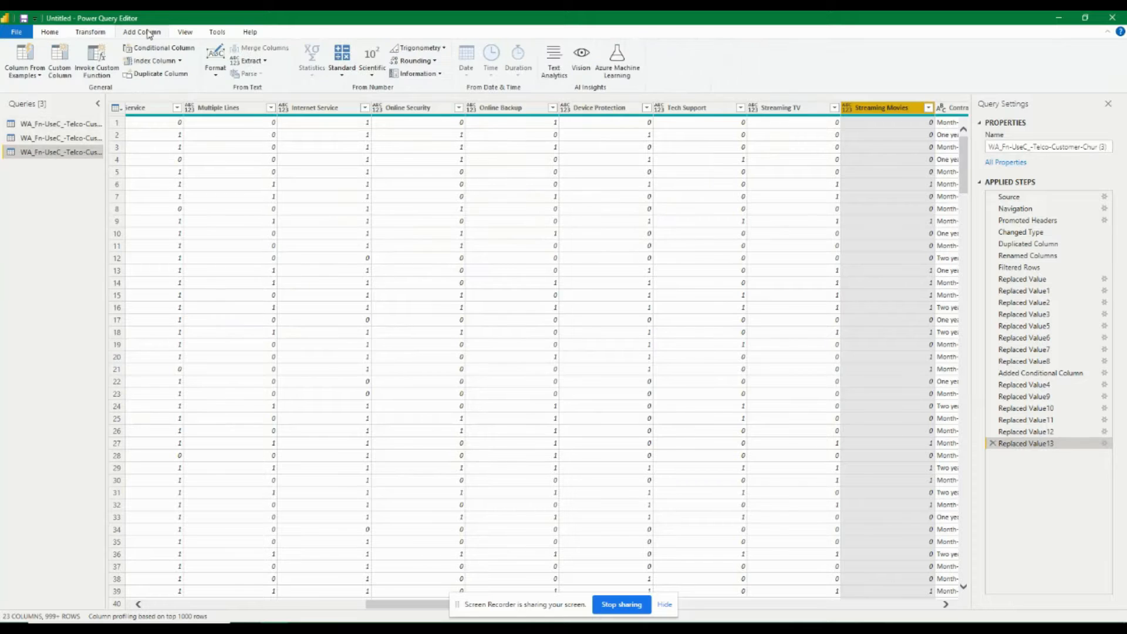
left_click(59, 56)
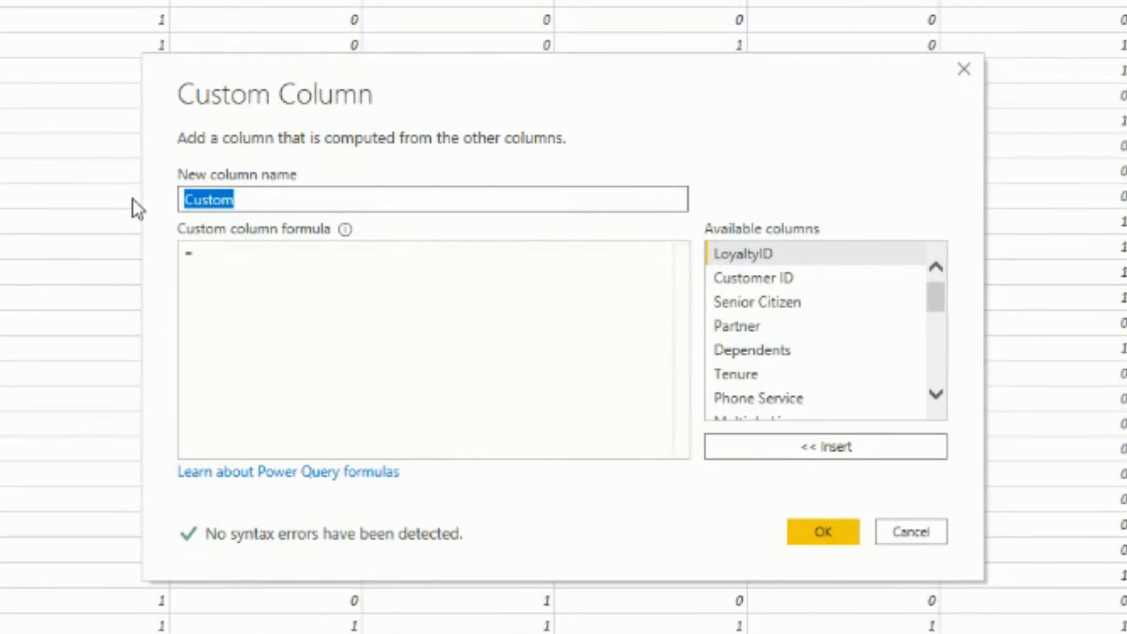
type("Total S")
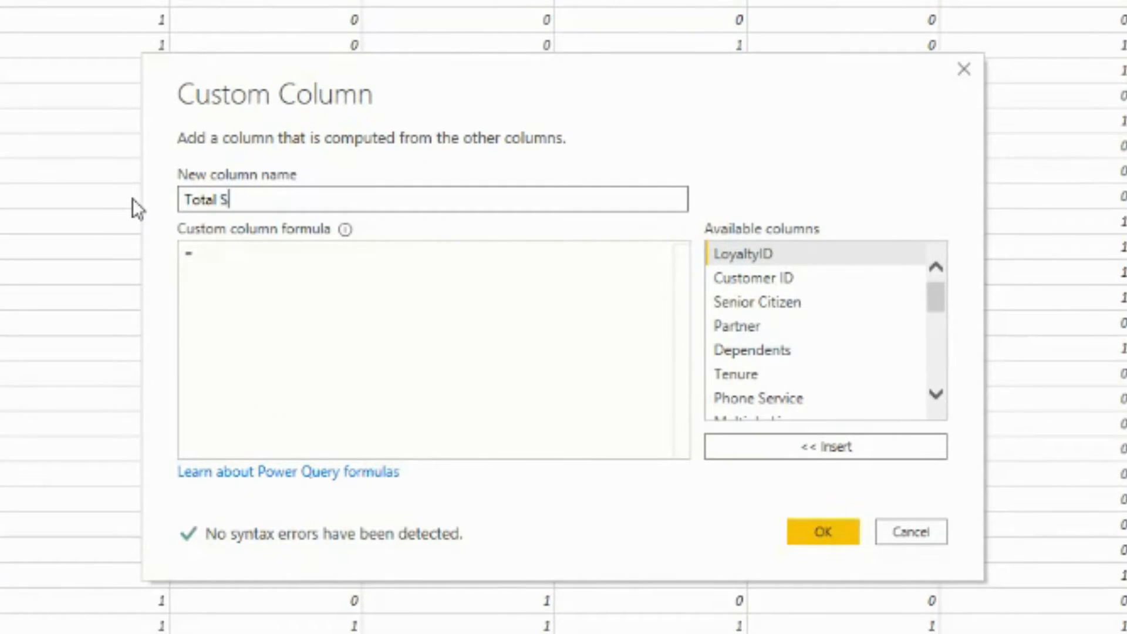
type("ervices ")
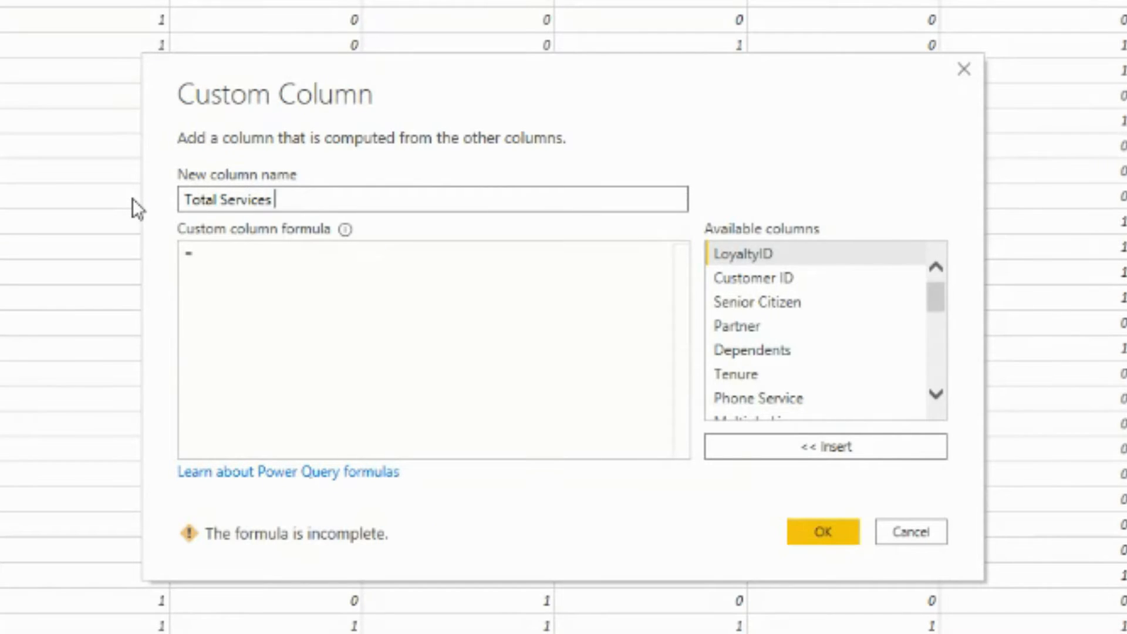
type("Subscribed")
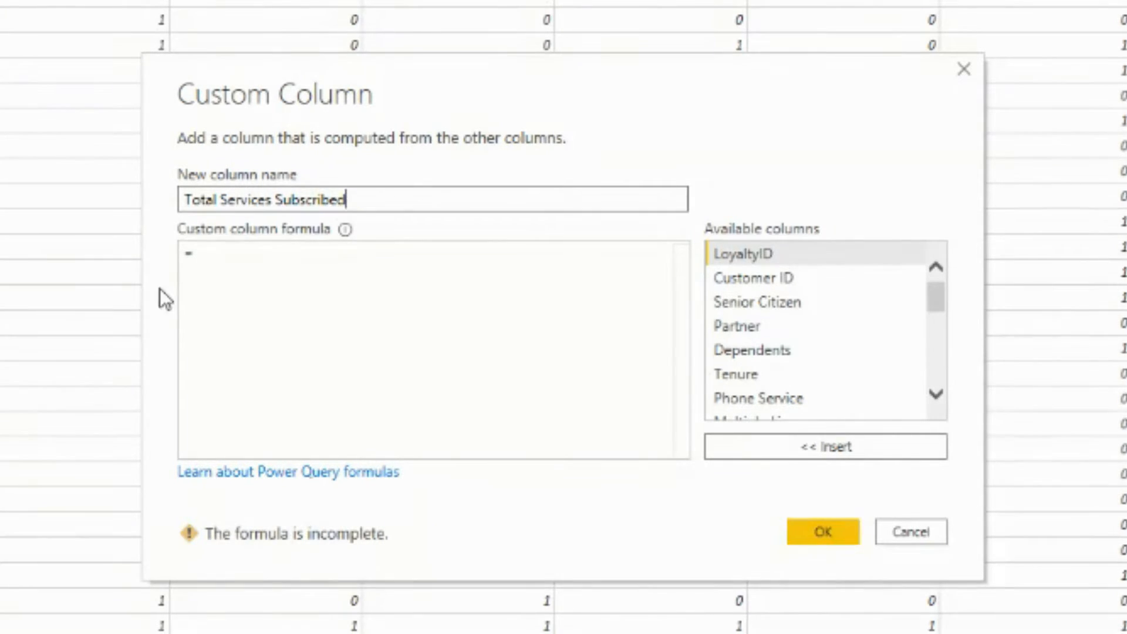
- Begin the custom column formula as the sum of [Phone Service], [Multiple Lines] and [Internet Service]
left_click(256, 267)
left_click(770, 398)
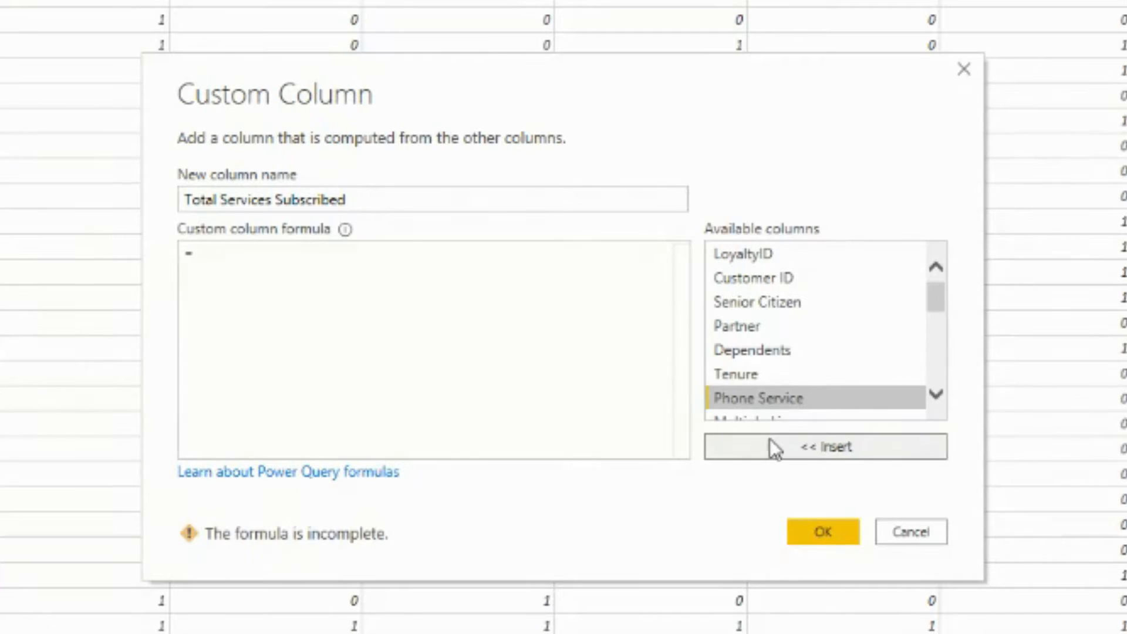
left_click(770, 441)
type("+")
scroll(801, 365, "down", 1)
left_click(758, 369)
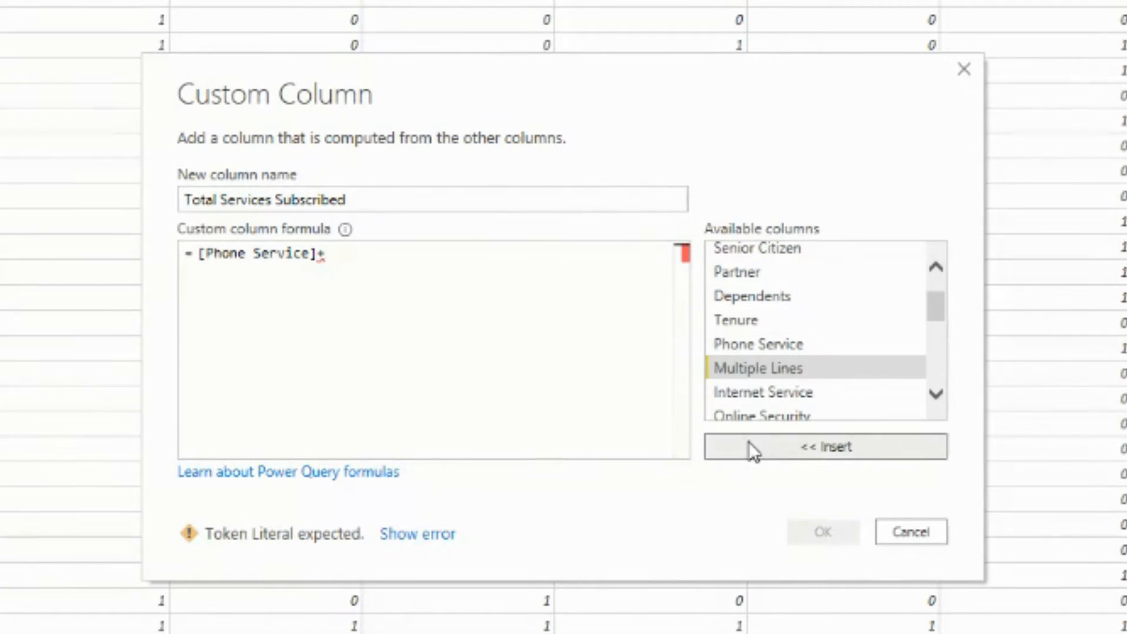
left_click(750, 444)
type("+")
left_click(754, 395)
left_click(751, 444)
type("+[Internet Service")
- Extend the formula's sum with [Online Security], [Online Backup] and [Device Protection]
scroll(790, 329, "down", 1)
scroll(786, 338, "down", 1)
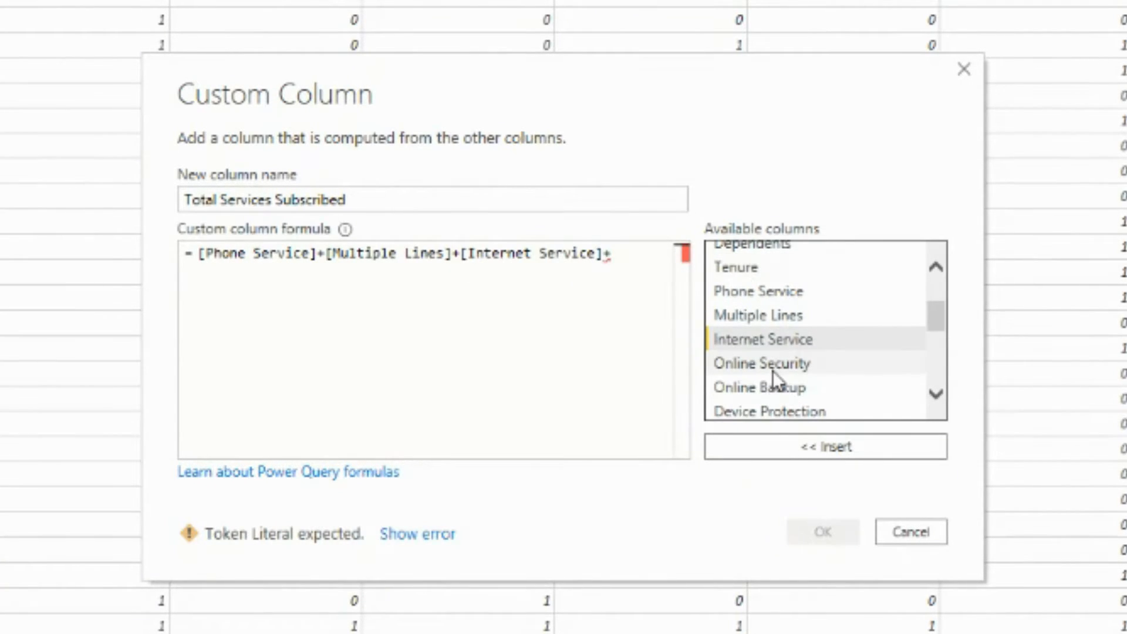
left_click(769, 365)
left_click(761, 444)
type("+")
left_click(761, 388)
left_click(765, 452)
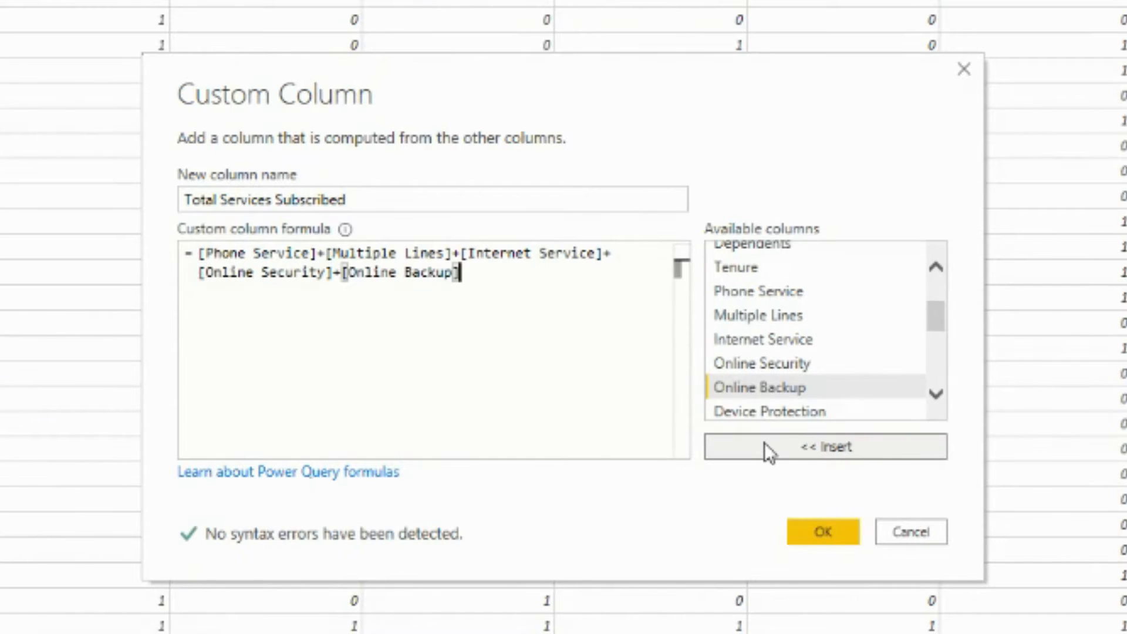
type("+")
scroll(782, 374, "down", 1)
left_click(771, 383)
left_click(763, 446)
type("+")
- Complete the sum with [Tech Support], [Streaming TV] and [Streaming Movies], and create the custom column
scroll(766, 369, "down", 2)
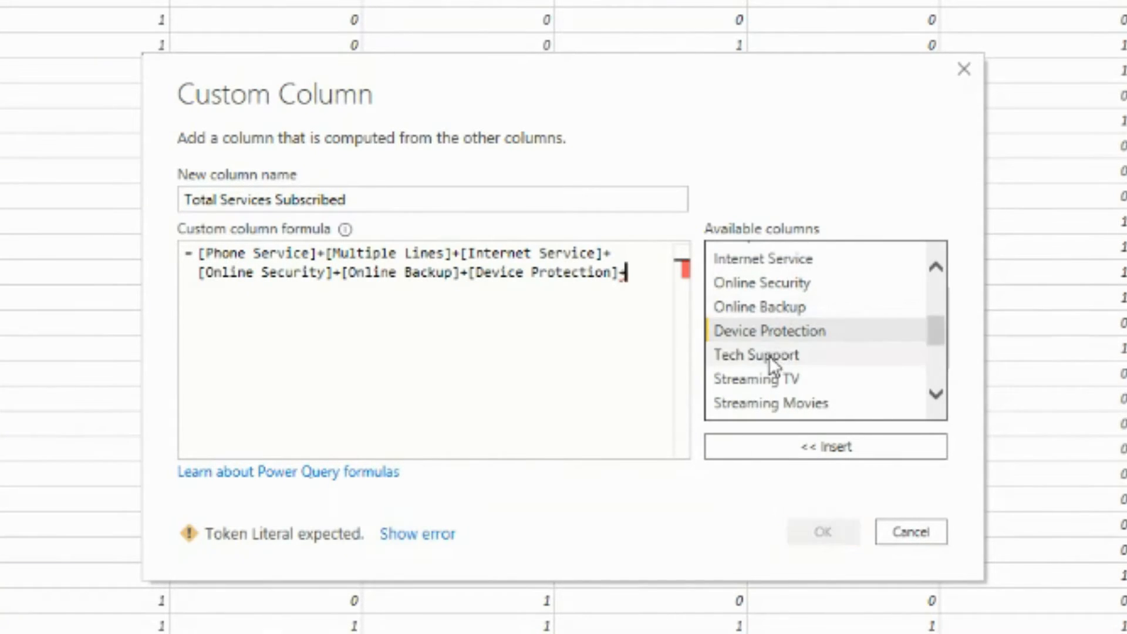
left_click(771, 356)
left_click(793, 445)
type("+")
left_click(763, 379)
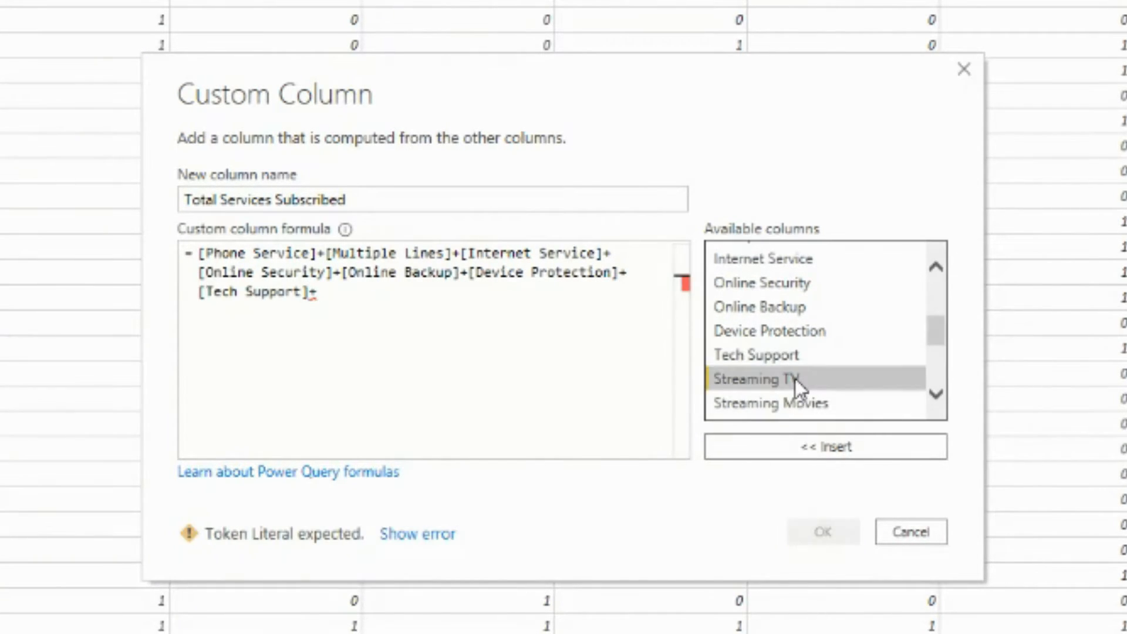
left_click(786, 446)
type("+")
left_click(777, 403)
left_click(785, 446)
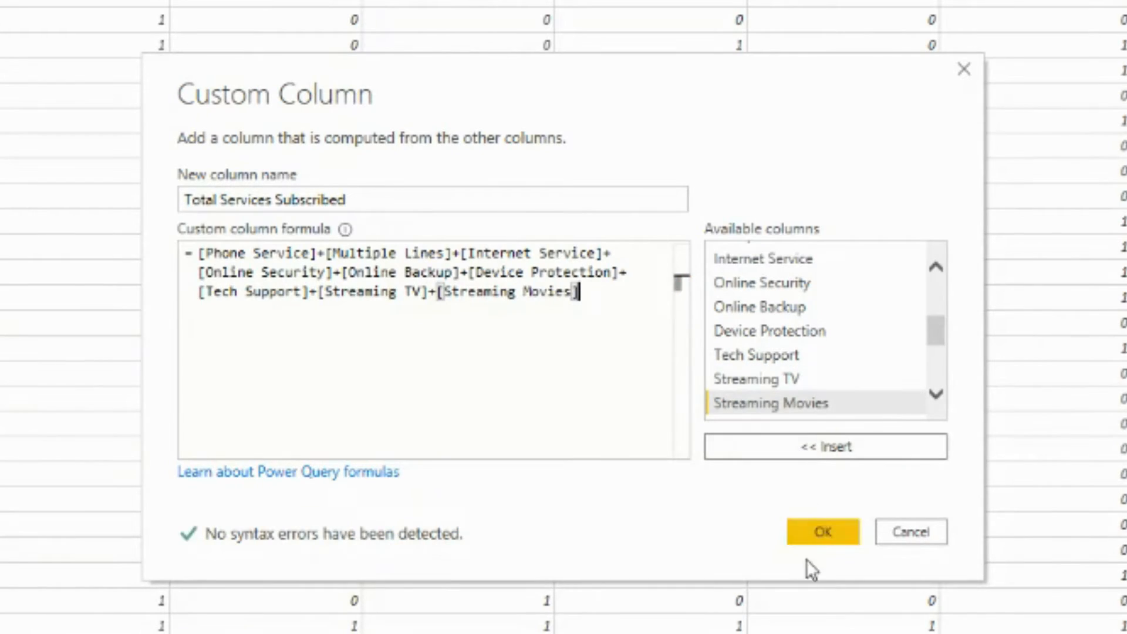
left_click(803, 538)
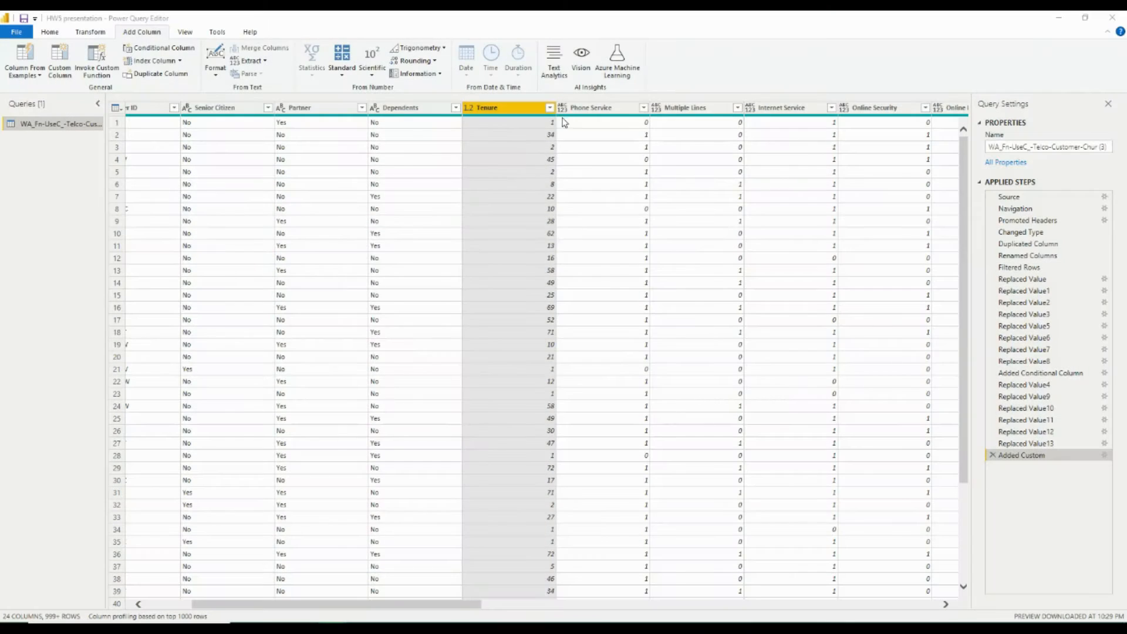
- Examine the full range of distinct values in the Tenure column without filtering it
left_click(549, 107)
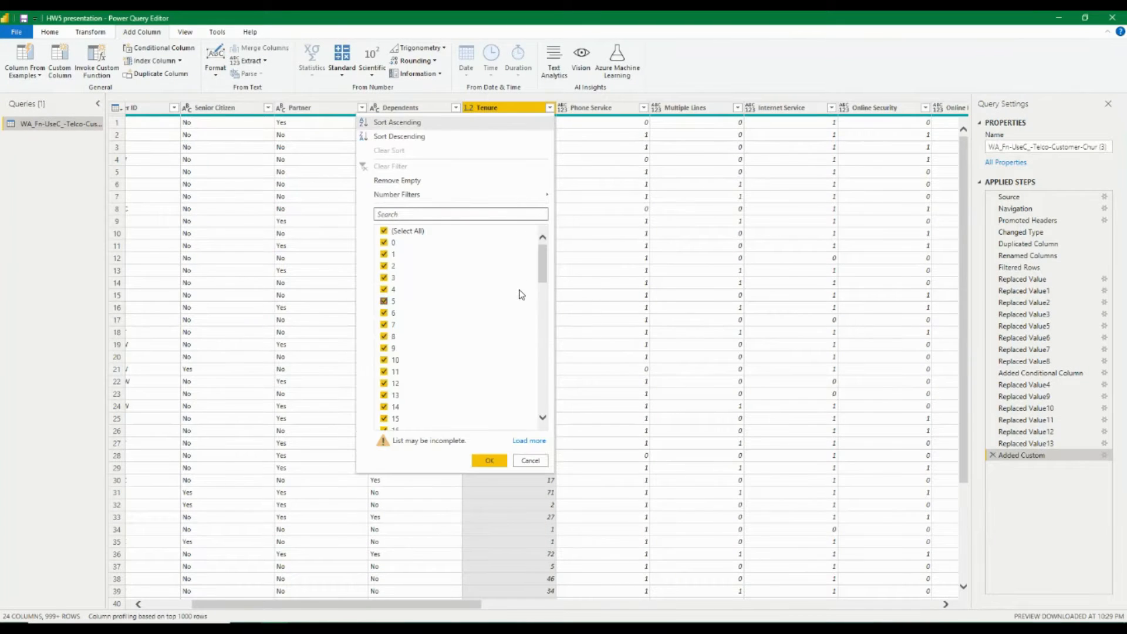
left_click(537, 441)
left_click_drag(541, 262, 540, 390)
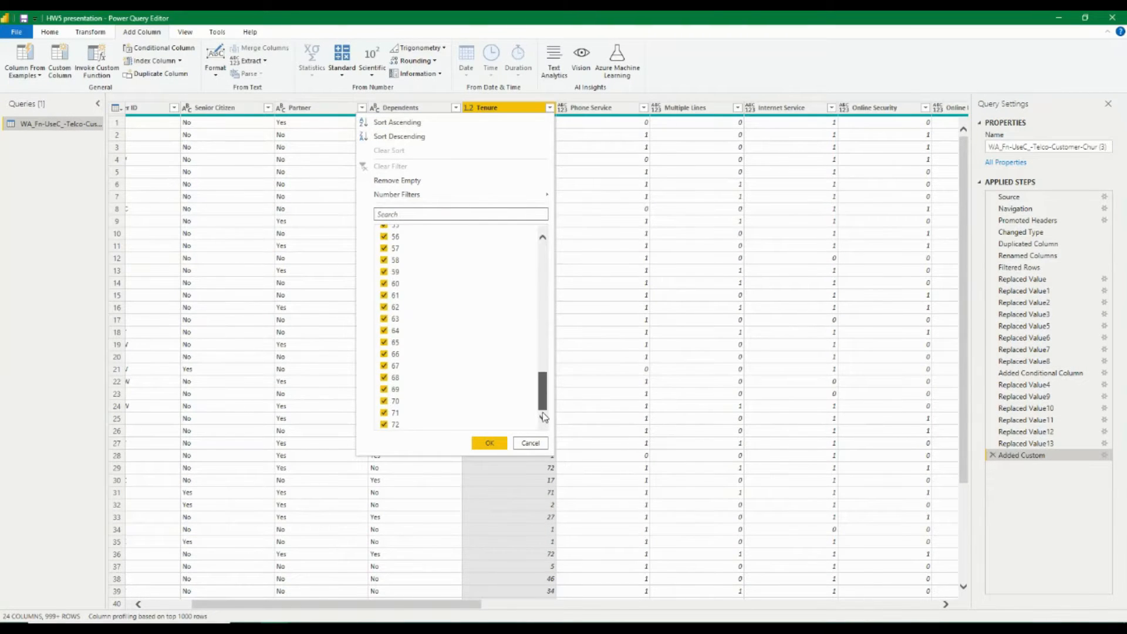
left_click(529, 445)
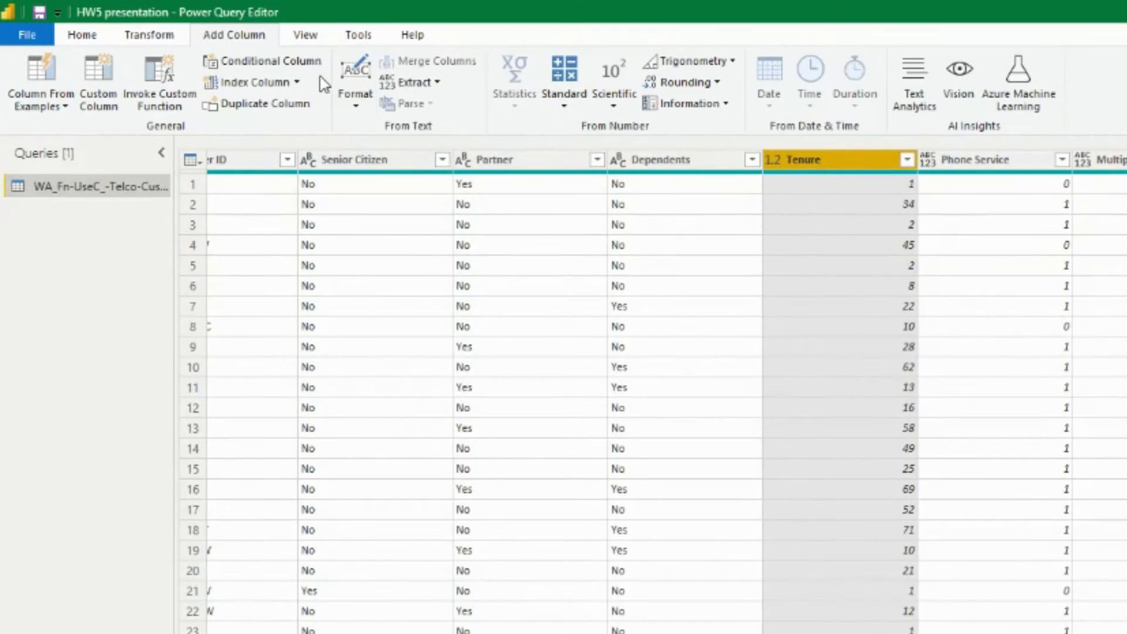
- Start a conditional column named "Tenure Grouped" whose first clause outputs 1-24 when Tenure is less than or equal to 24
left_click(299, 63)
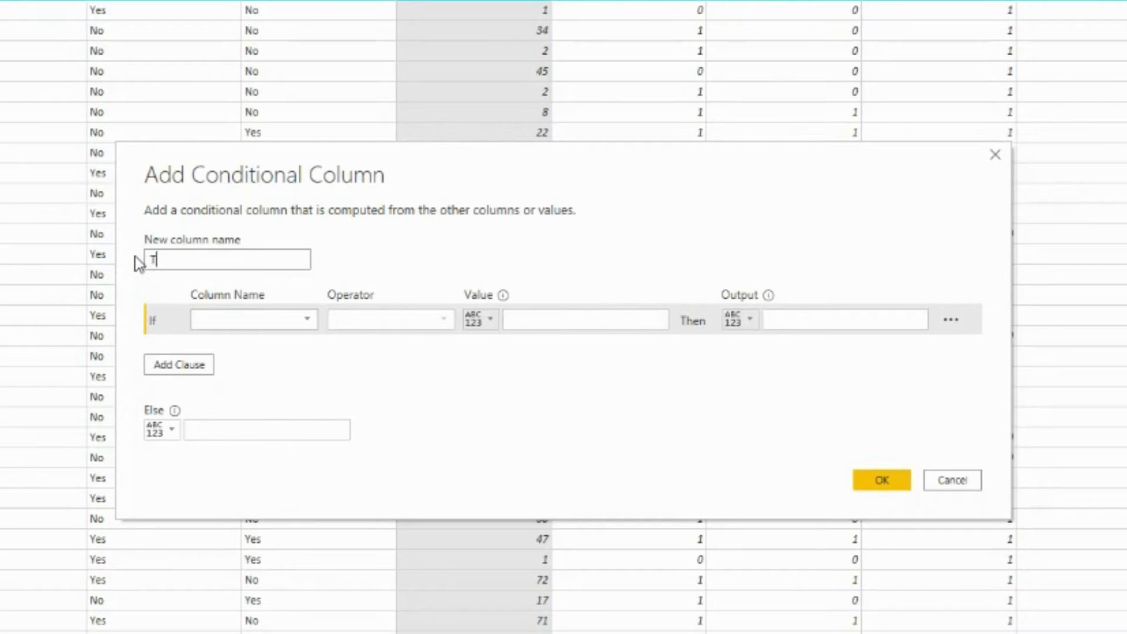
left_click(290, 323)
left_click(262, 435)
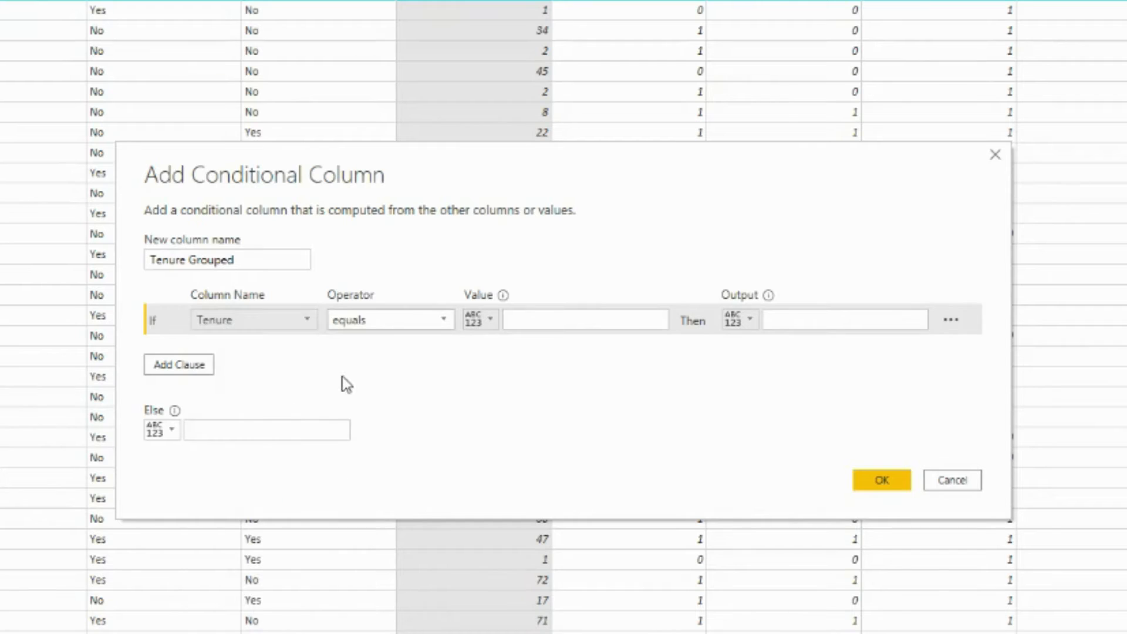
left_click(426, 321)
left_click(402, 439)
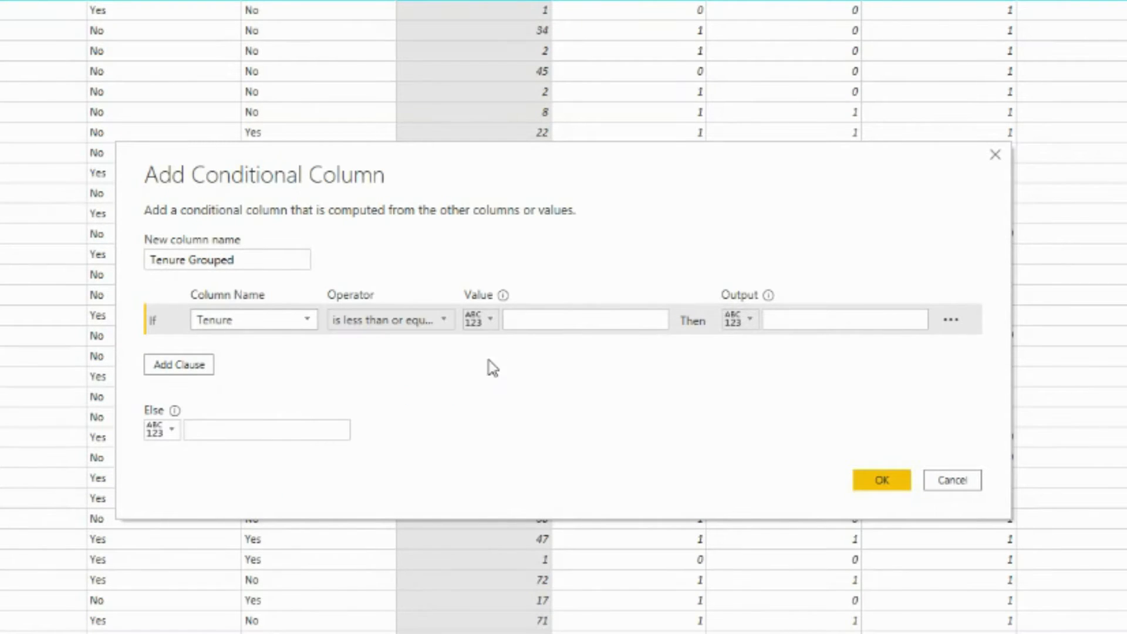
left_click(529, 321)
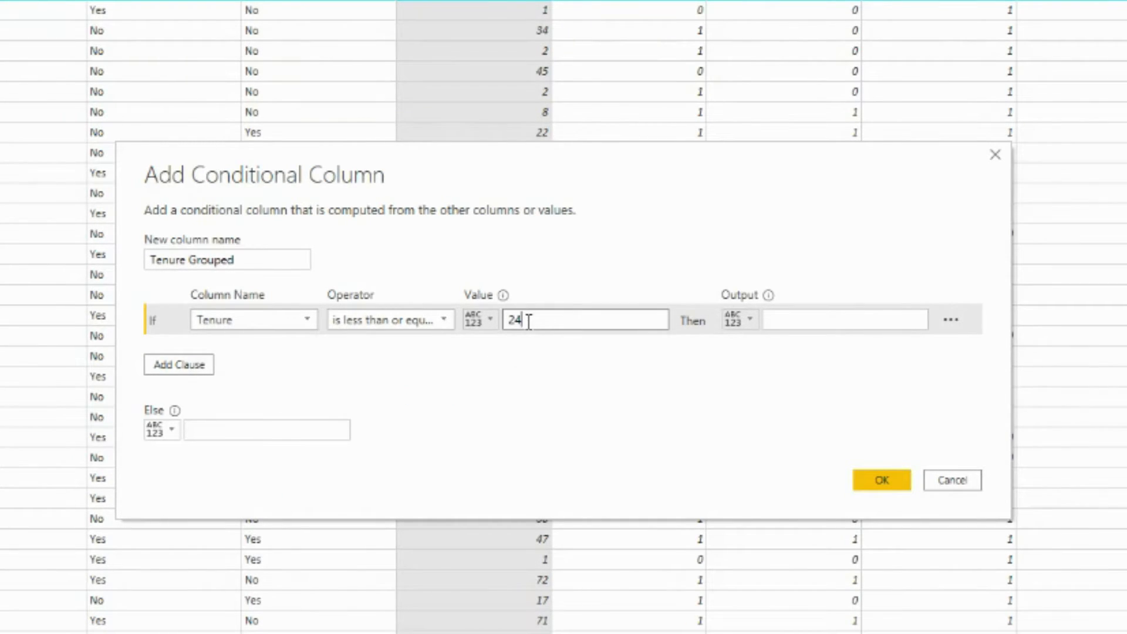
left_click(818, 322)
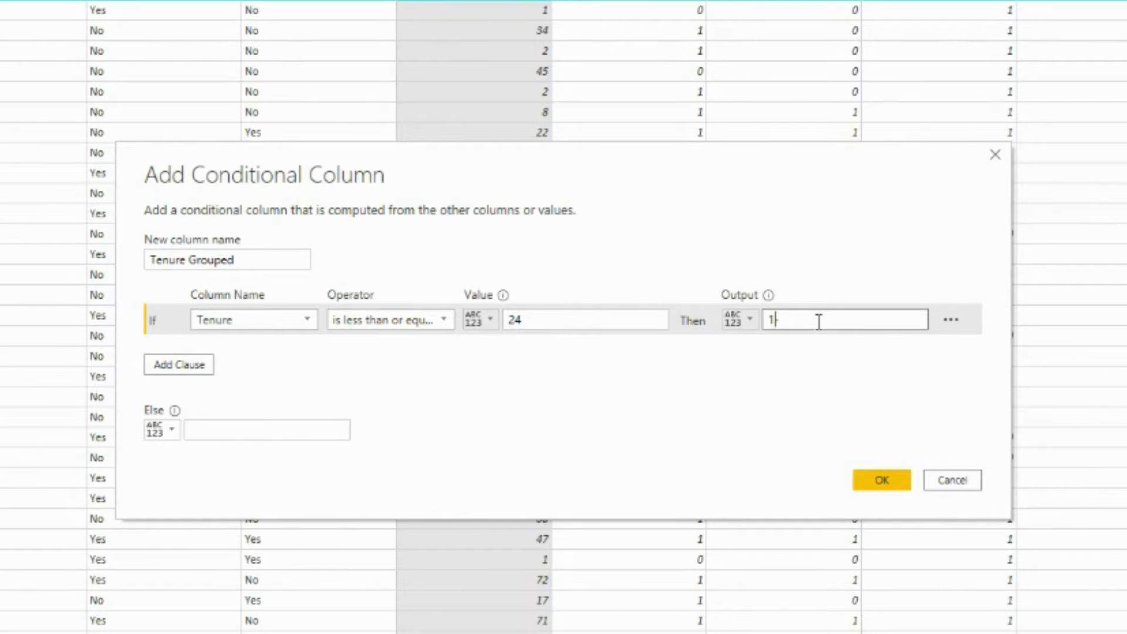
- Add a second clause that outputs 25-48 when Tenure is less than or equal to 48
left_click(179, 365)
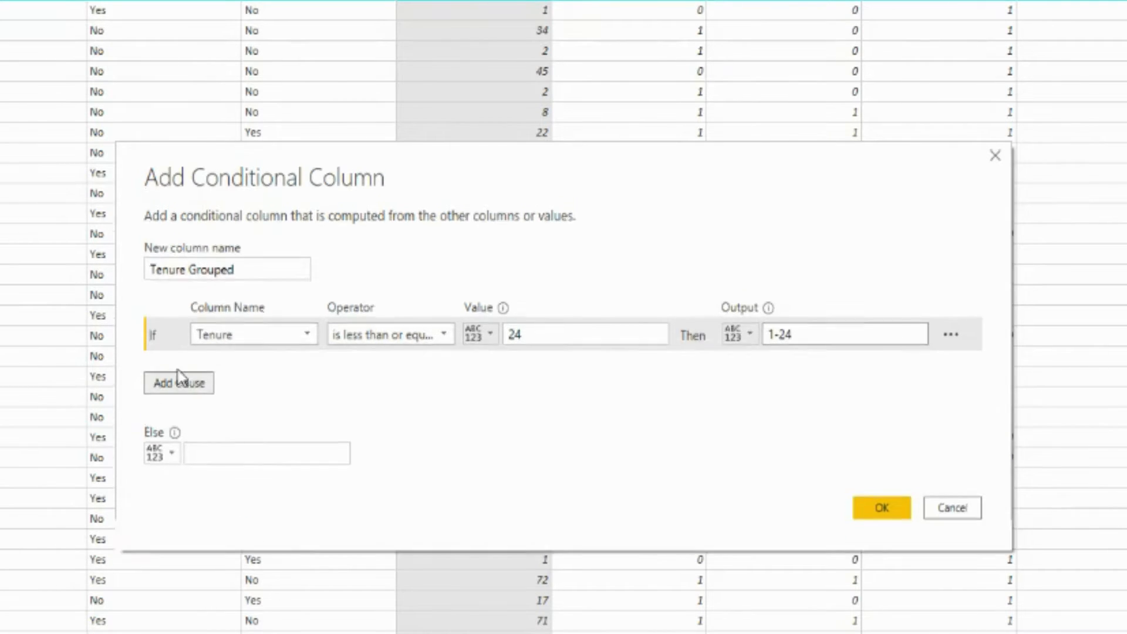
left_click(252, 351)
left_click(223, 468)
left_click(390, 351)
left_click(414, 468)
left_click(523, 352)
type("48")
left_click(787, 350)
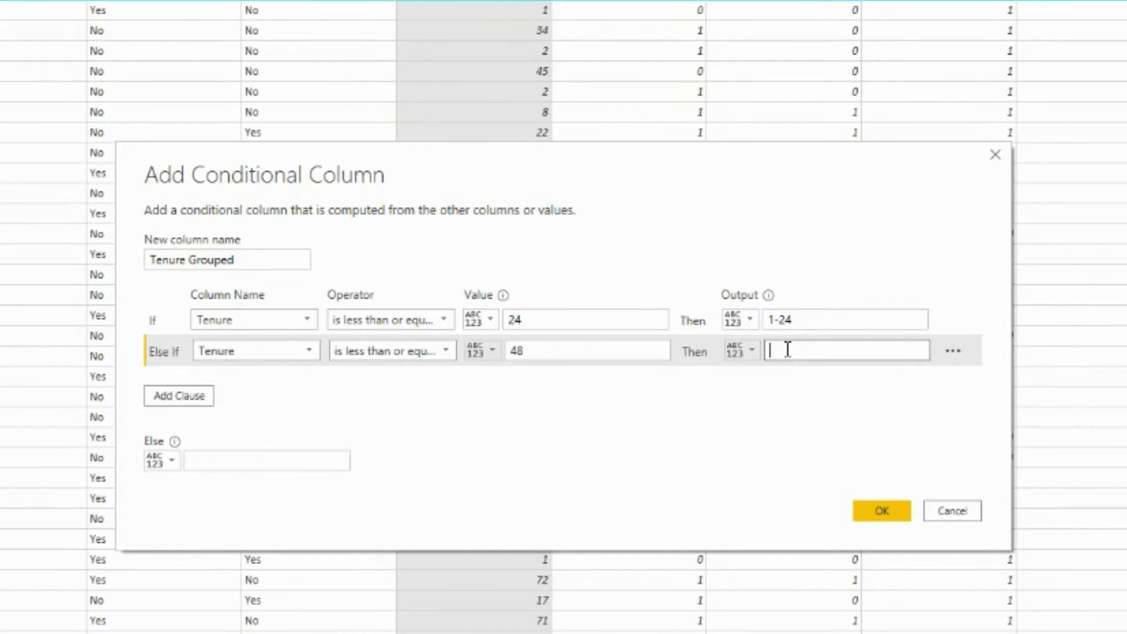
type("25-48")
- Add a third clause that outputs 49-72 when Tenure is less than or equal to 72, and create the Tenure Grouped column
left_click(179, 395)
left_click(252, 381)
left_click(223, 496)
left_click(391, 381)
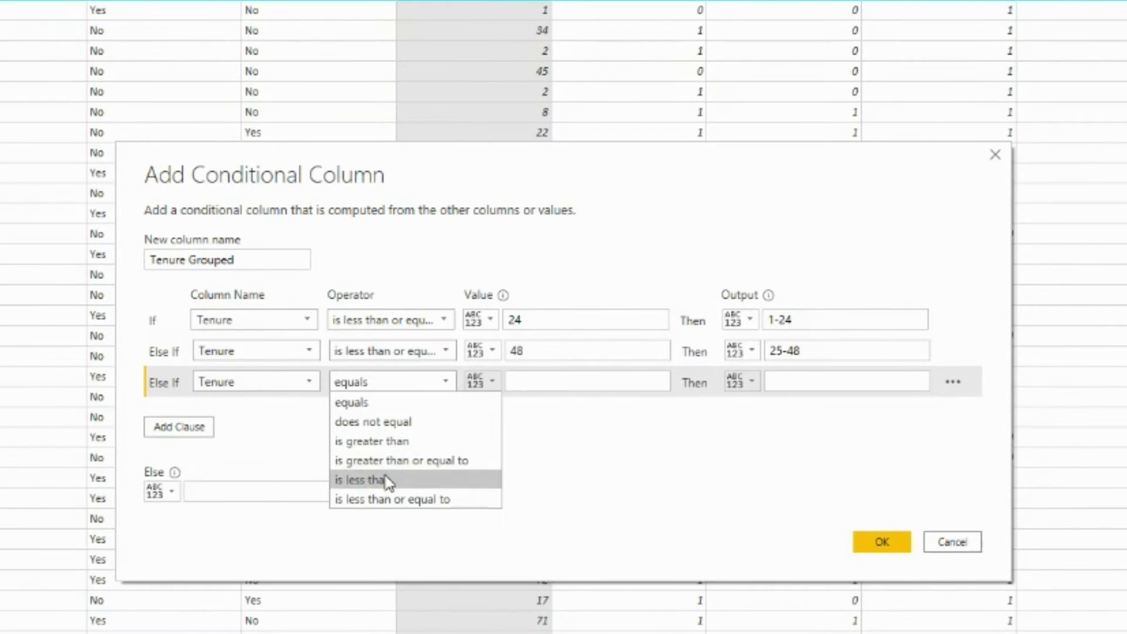
left_click(414, 500)
left_click(555, 380)
type("72")
left_click(839, 382)
type("49-7")
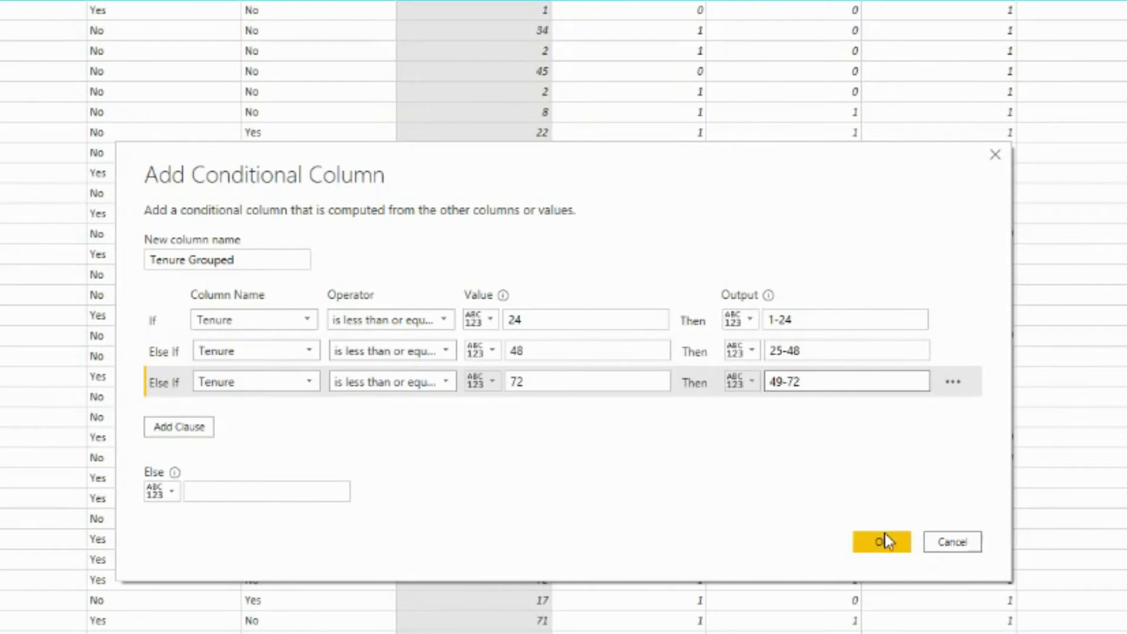
left_click(885, 540)
- Check the full list of Tenure Grouped values without filtering, and apply the query changes to return to the report
left_click(952, 108)
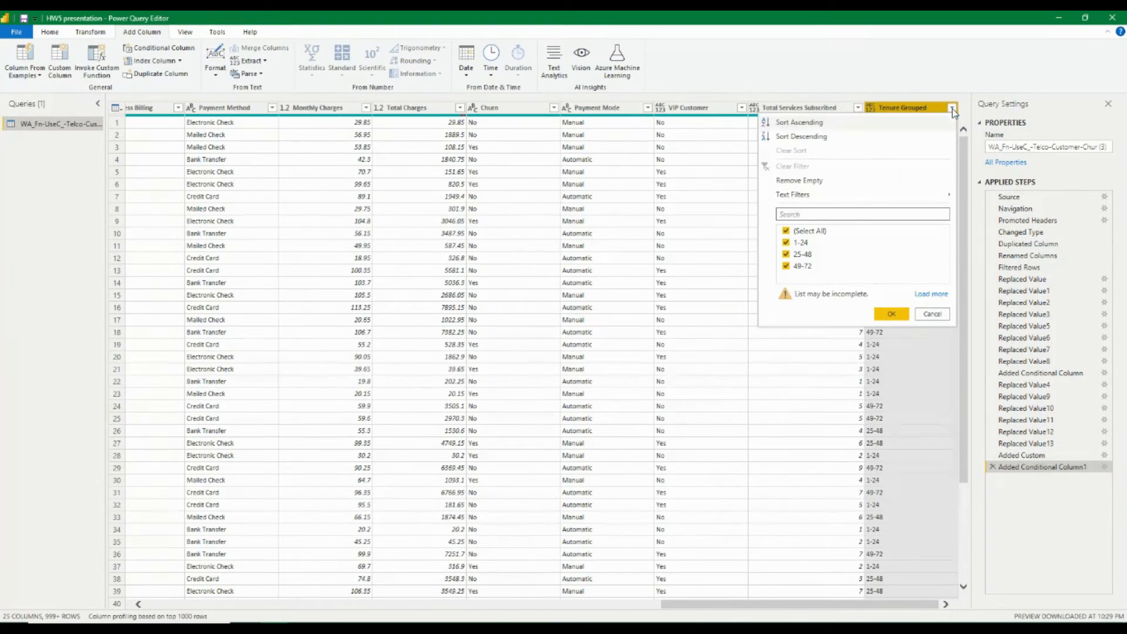
left_click(931, 294)
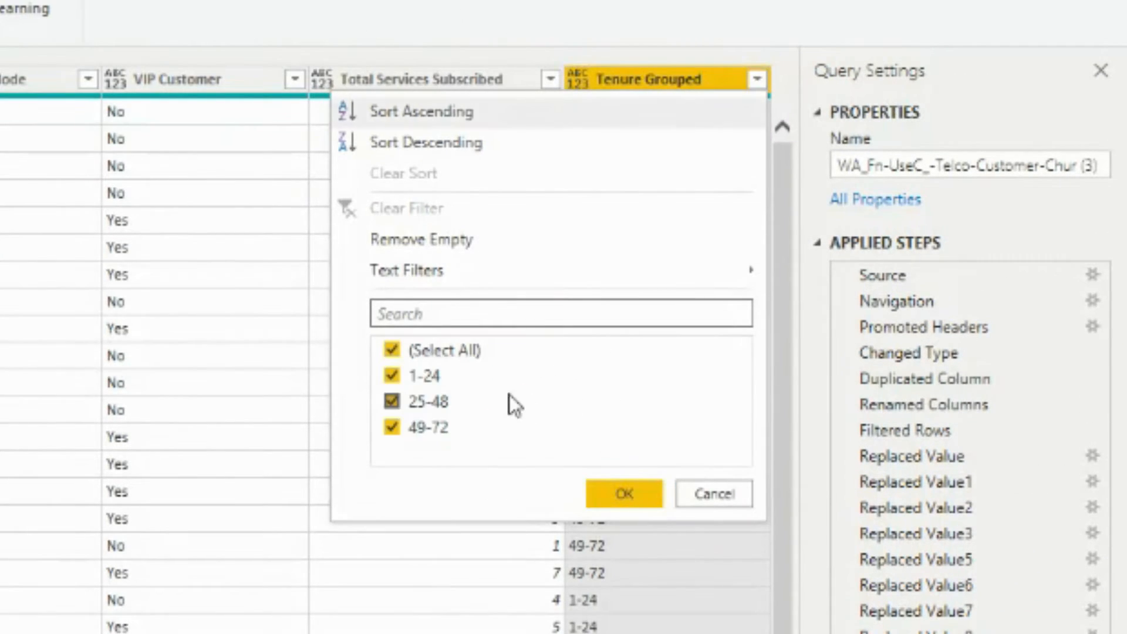
left_click(688, 502)
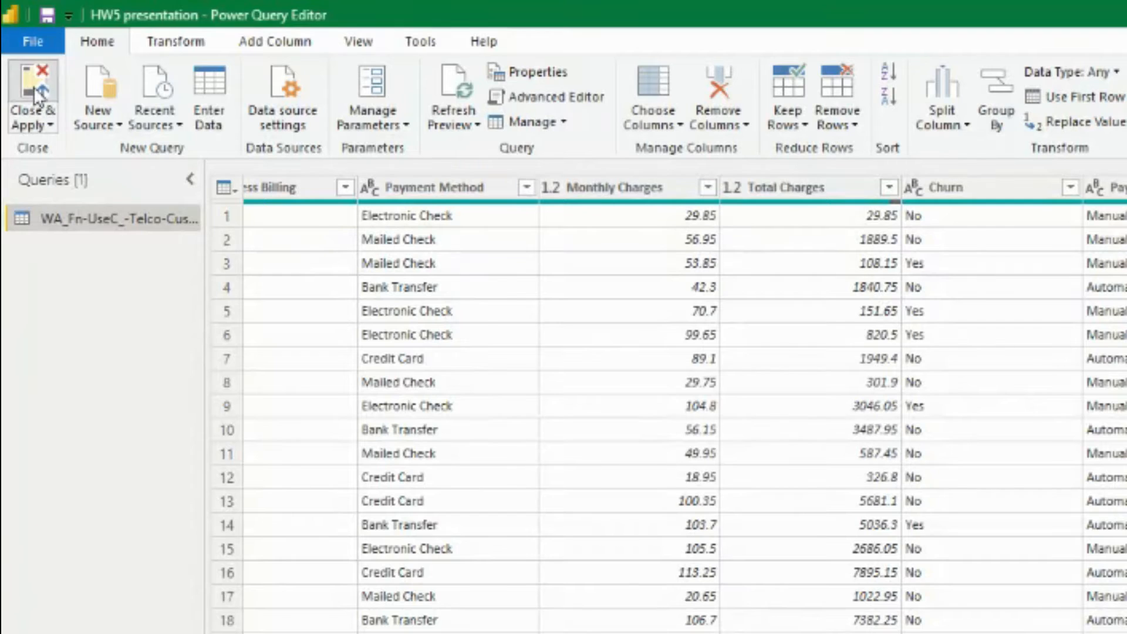
left_click(37, 93)
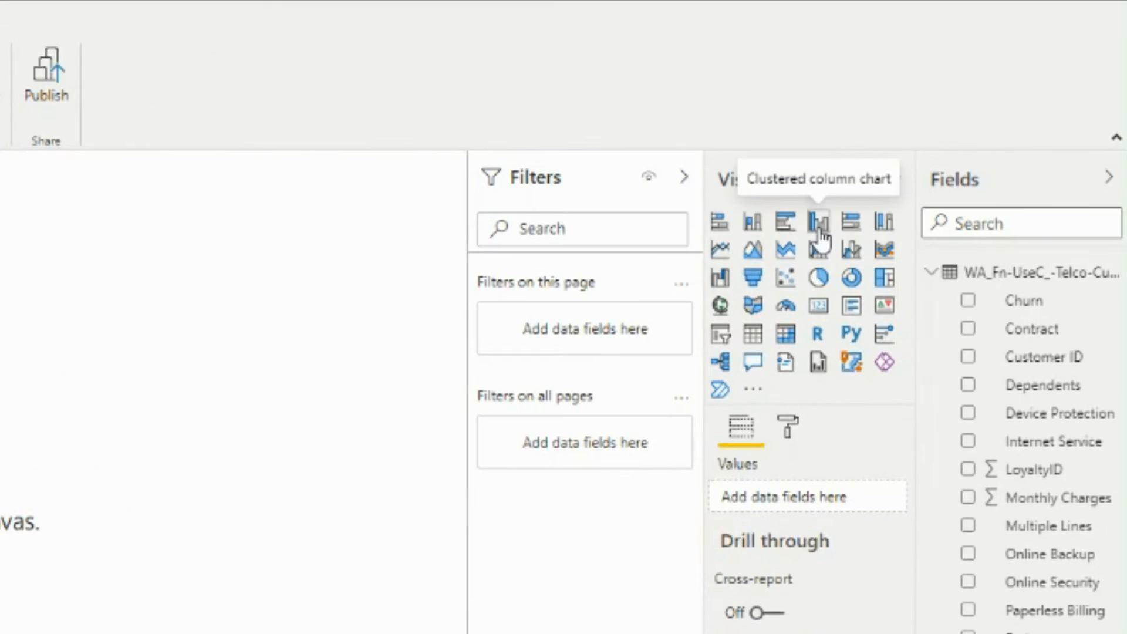
- Build a clustered column chart with VIP Customer on the axis and Churn as both legend and counted value, and reposition it
left_click(972, 143)
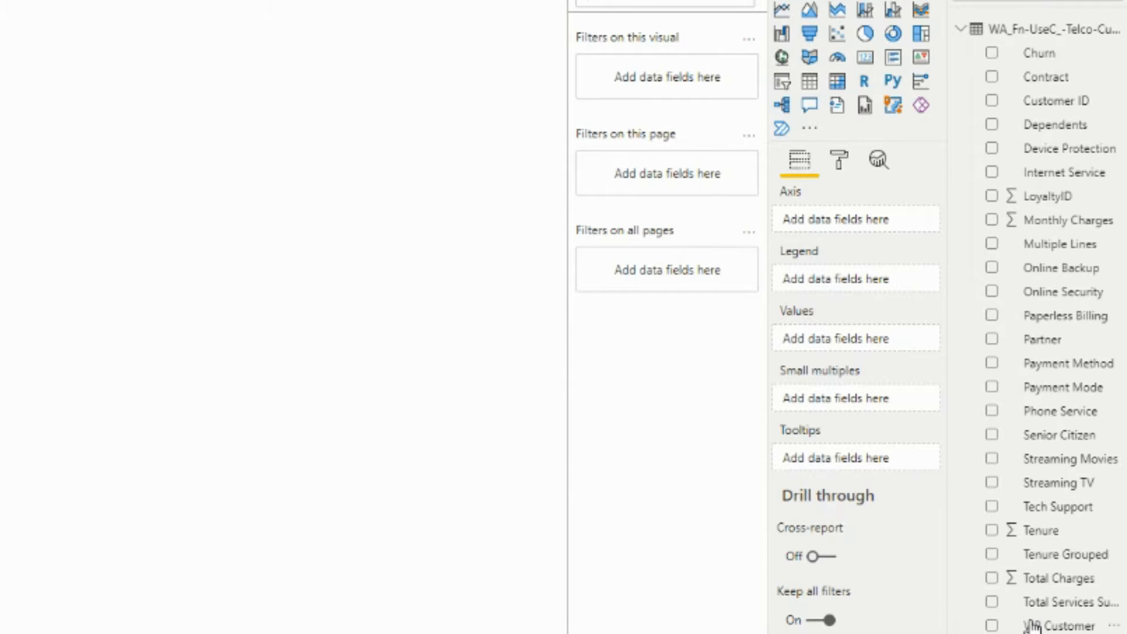
left_click(991, 625)
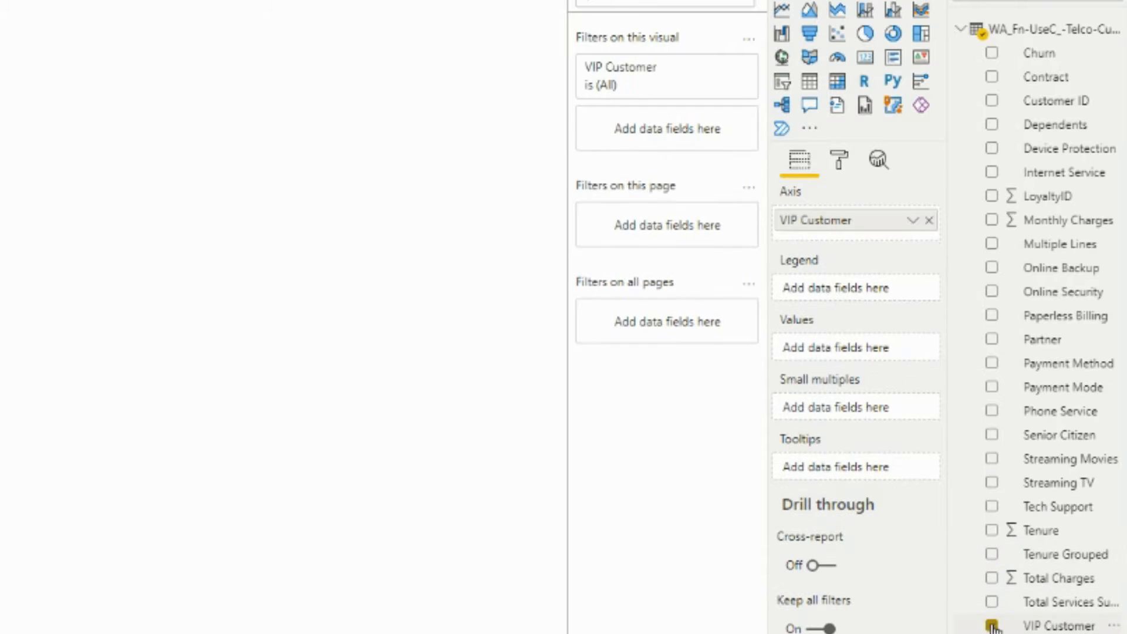
left_click_drag(1065, 58, 900, 296)
left_click_drag(1038, 53, 868, 350)
left_click_drag(240, 338, 378, 408)
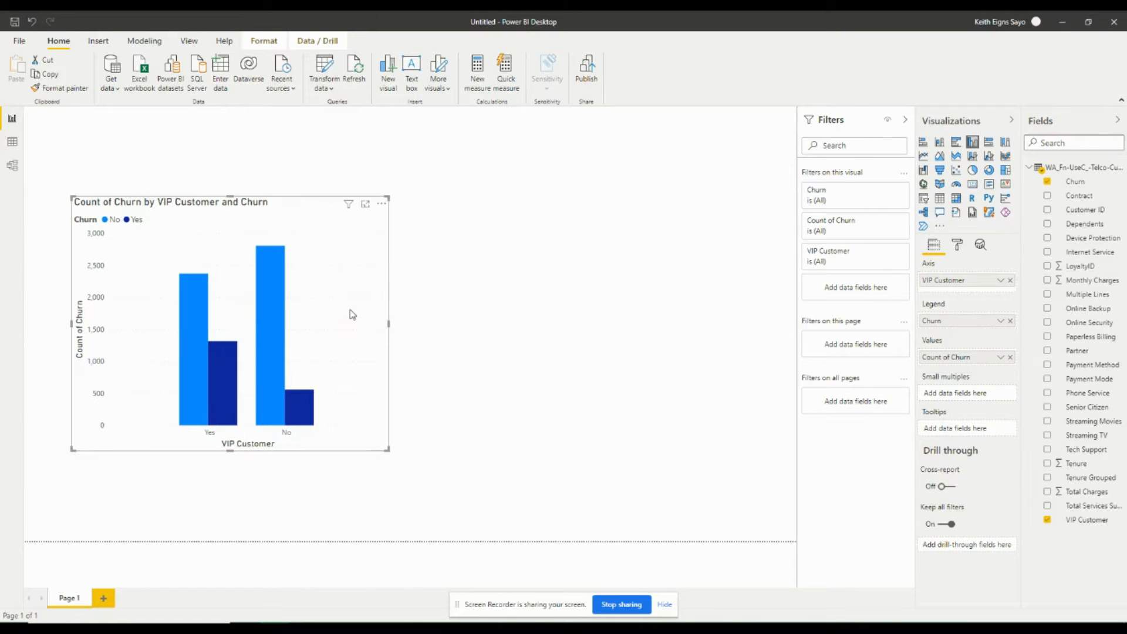
- Set the chart's data colors to grey for No and black for Yes
left_click(958, 246)
left_click(933, 396)
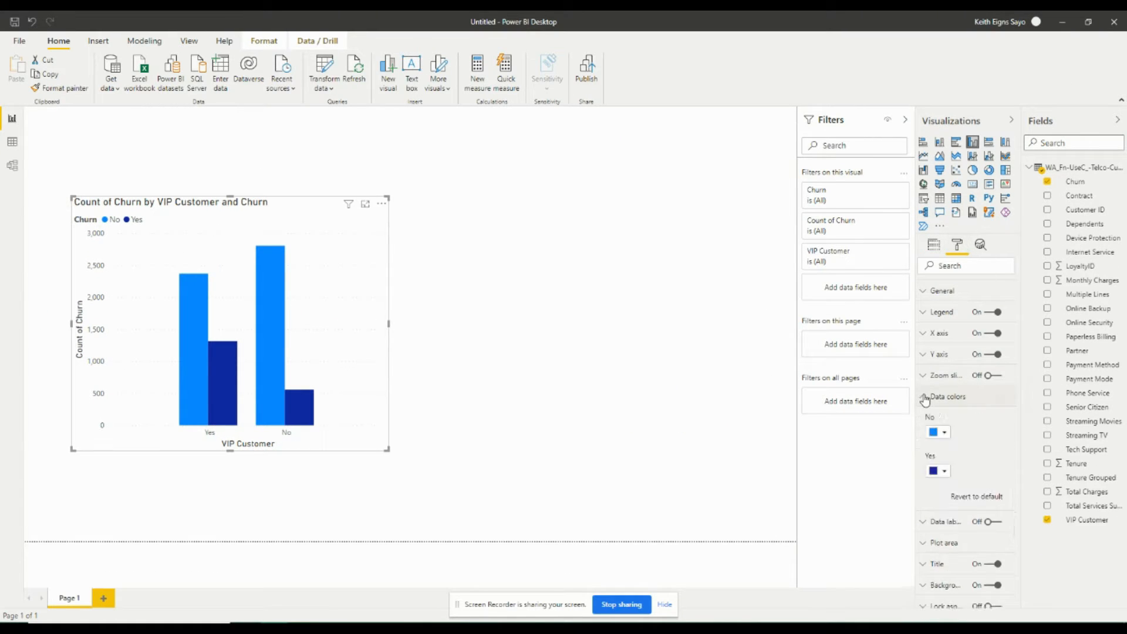
left_click(939, 431)
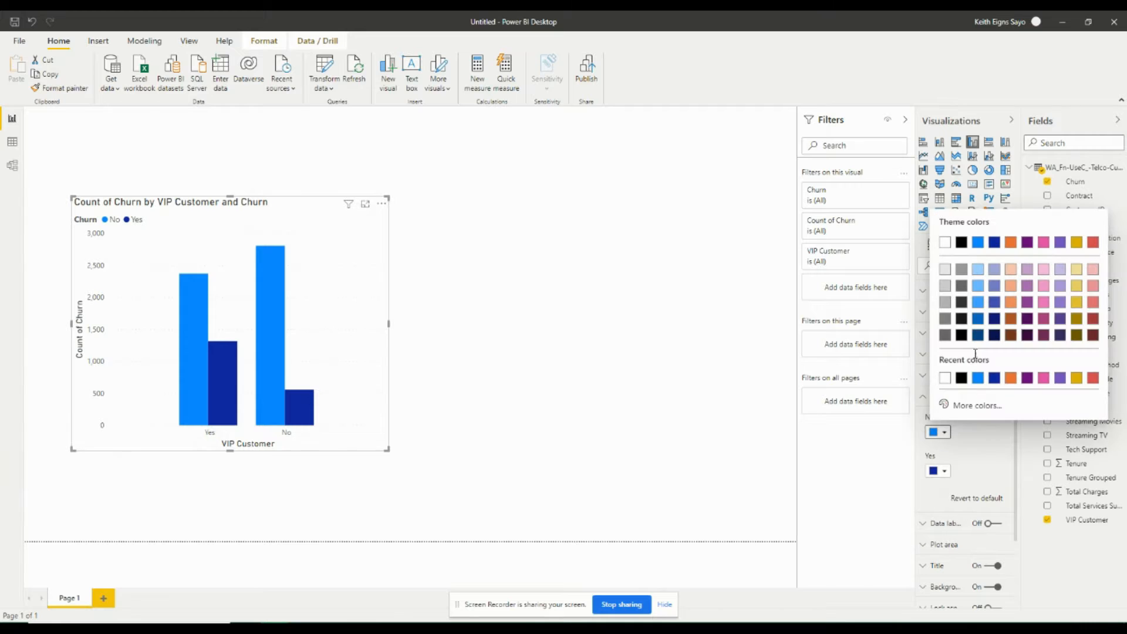
left_click(944, 302)
left_click(938, 470)
left_click(961, 282)
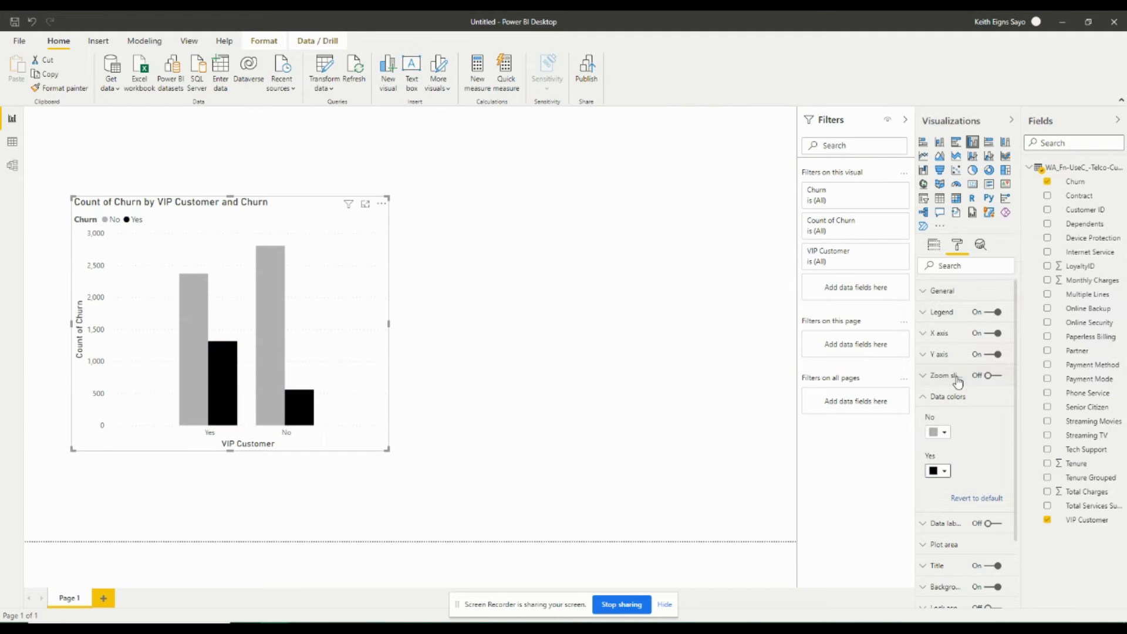
- Turn off the chart's title and give it a dark yellow background with 75% transparency
scroll(953, 420, "down", 3)
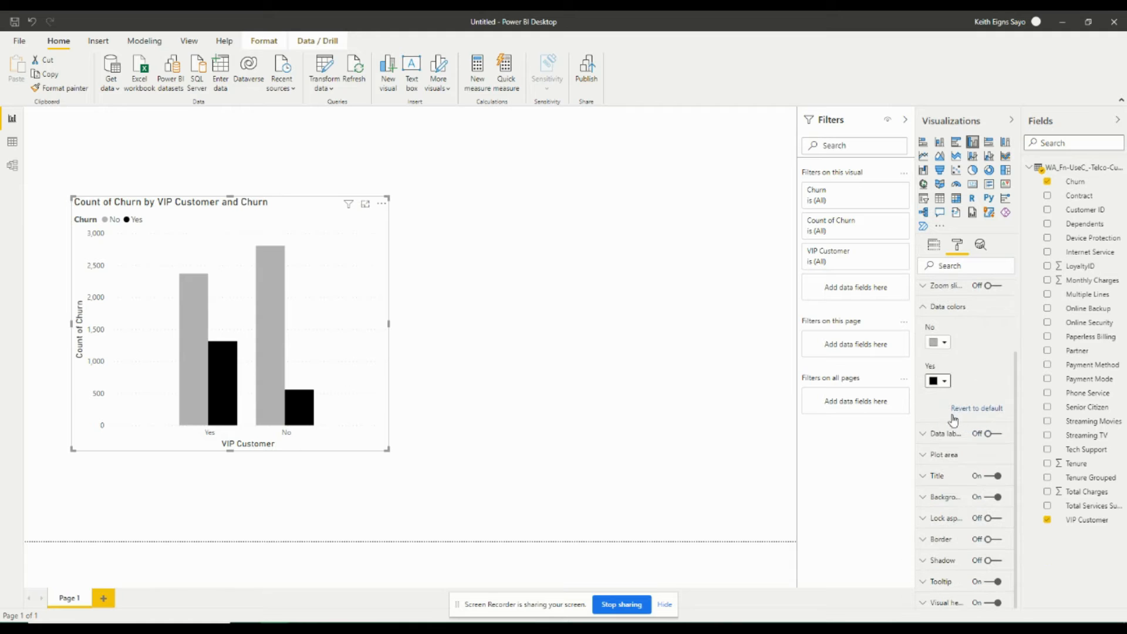
left_click(997, 485)
left_click(924, 308)
left_click(923, 482)
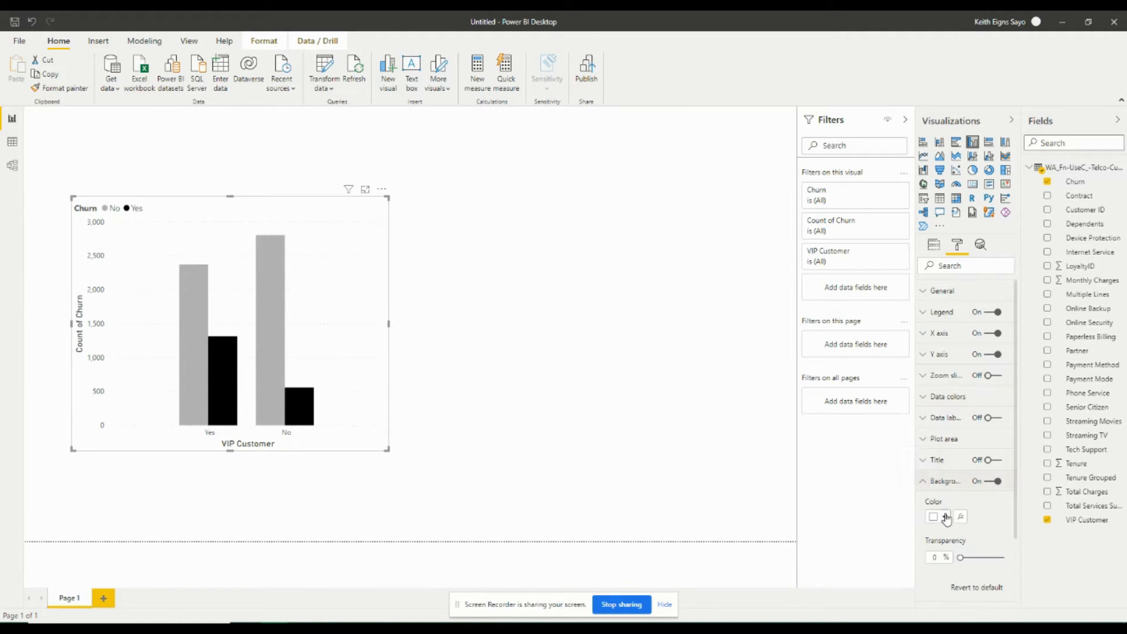
left_click(939, 516)
left_click(1079, 418)
key("Return")
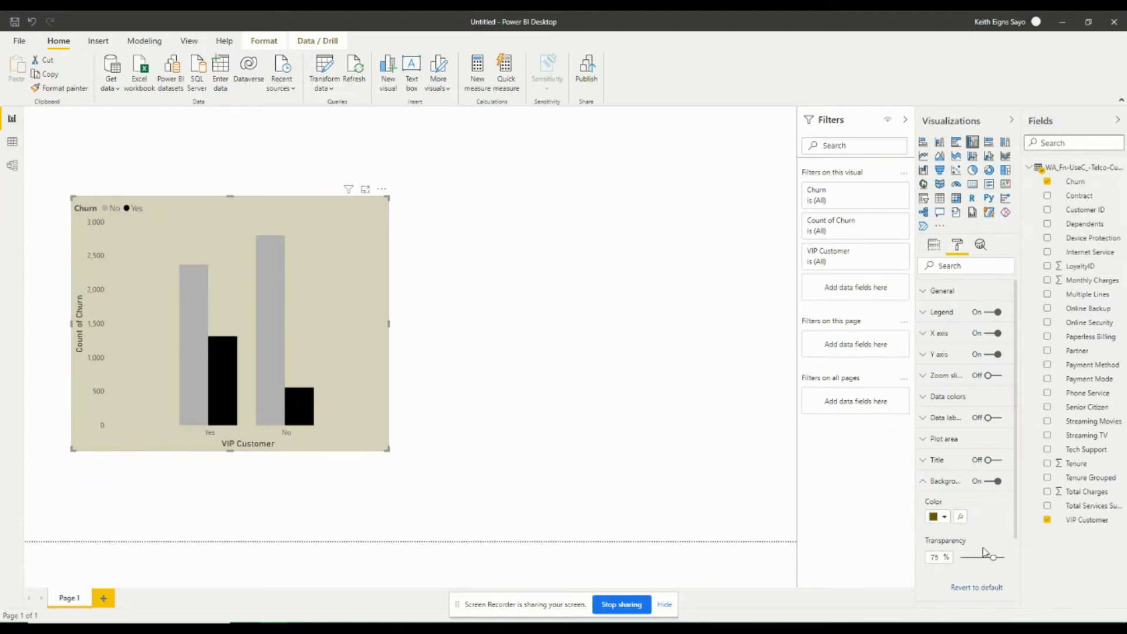
- Insert a text box directly beneath the clustered column chart and match it to the chart's width
left_click(510, 334)
left_click(411, 66)
left_click_drag(539, 228, 130, 496)
left_click_drag(253, 474, 389, 474)
left_click(318, 465)
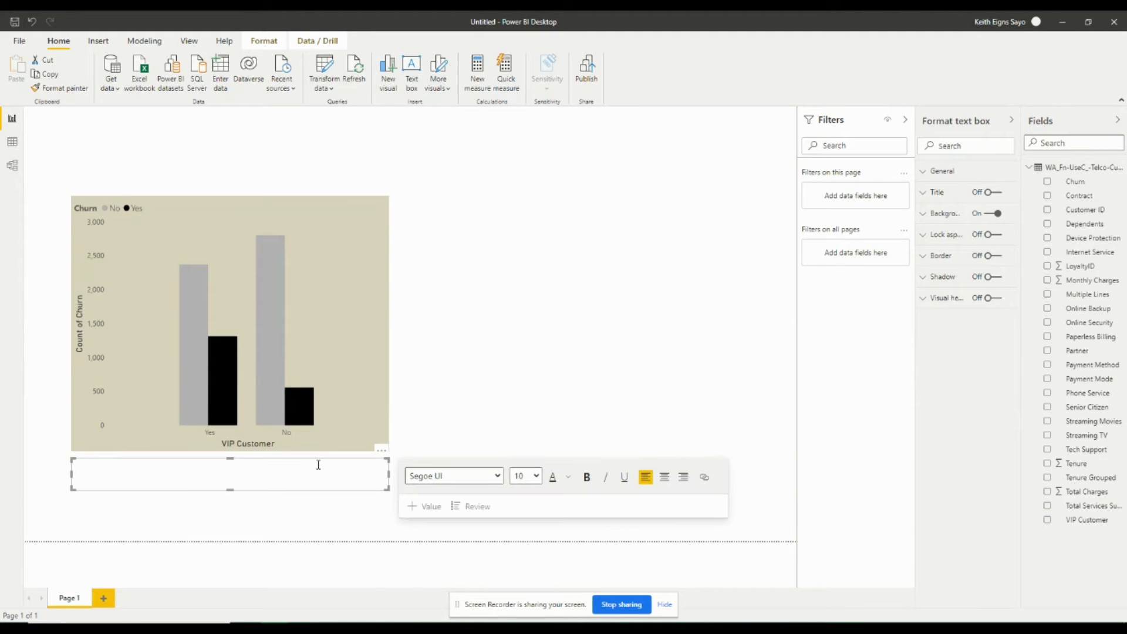
- Enter "Churn by VIP Status" in the text box and format it as size 24, bold and centered
type("Churn by VIP Status")
key("ctrl+a")
left_click(525, 475)
left_click(525, 368)
left_click(587, 476)
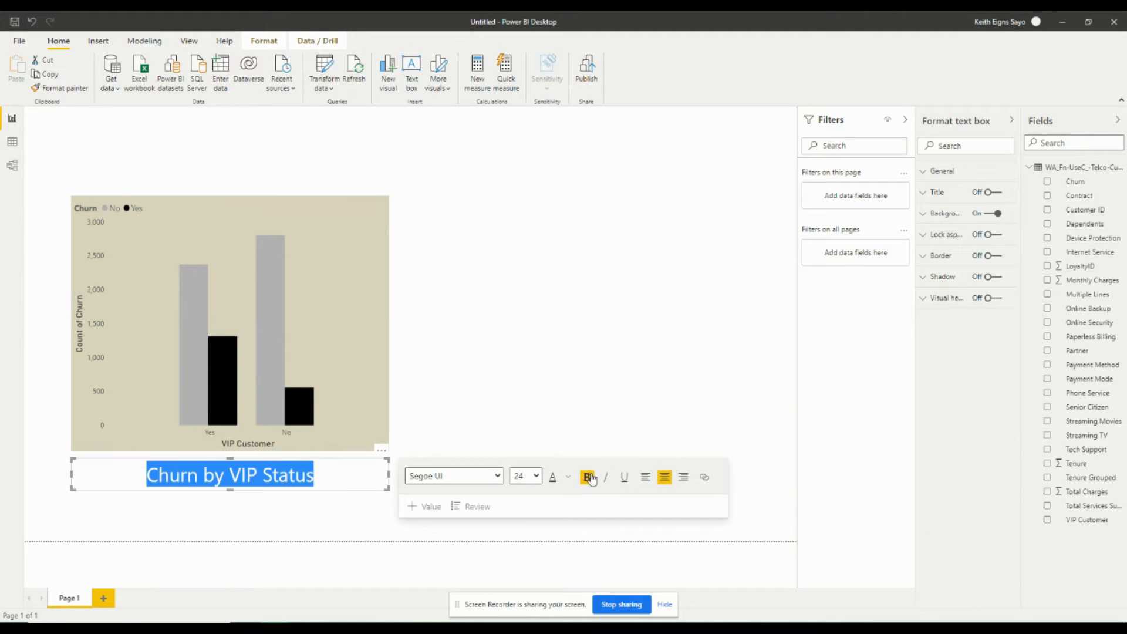
- Give the text box the same translucent dark yellow background as the chart
left_click(922, 213)
left_click(939, 249)
left_click(944, 408)
left_click(400, 495)
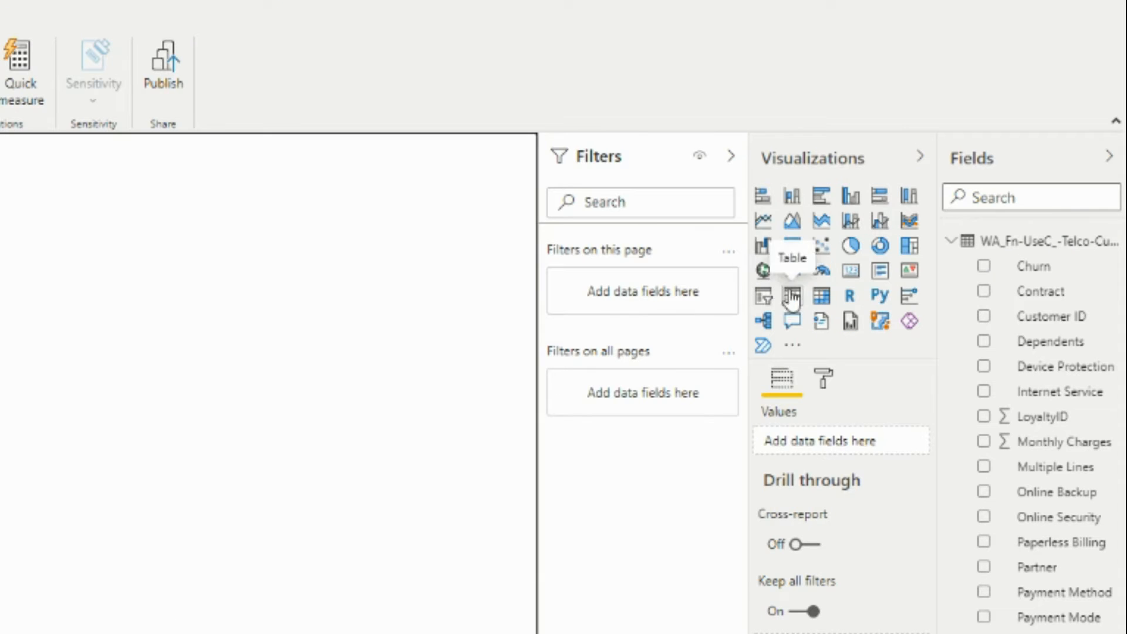
- Add a card visual showing Total Charges, filtered to VIP Customer is Yes
left_click(852, 276)
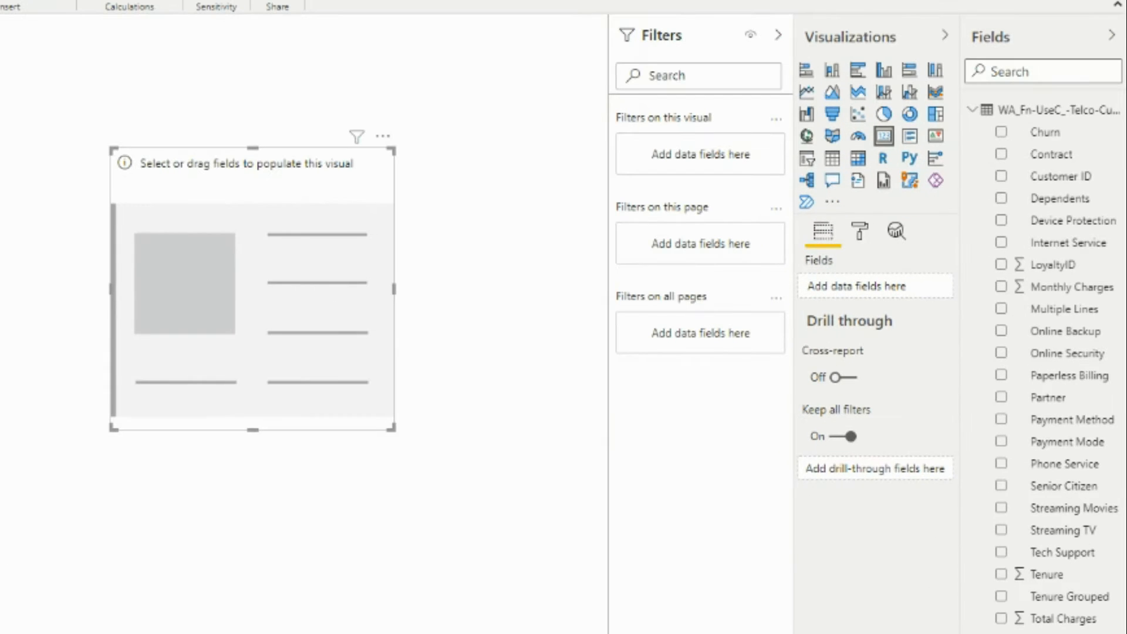
left_click_drag(1062, 618, 875, 297)
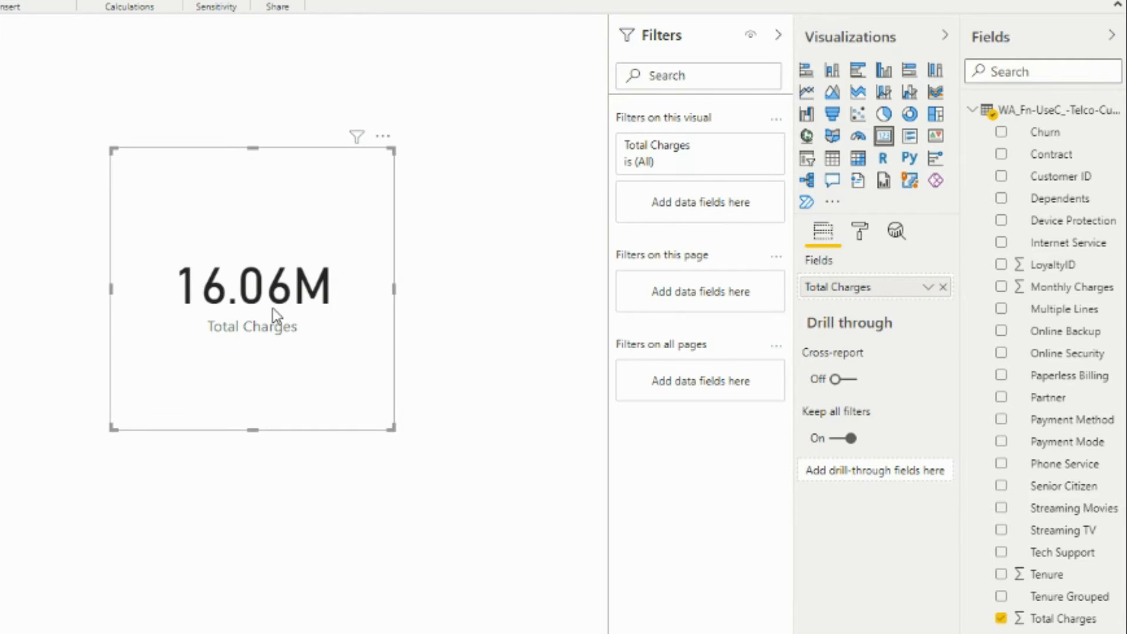
left_click_drag(1057, 632, 704, 202)
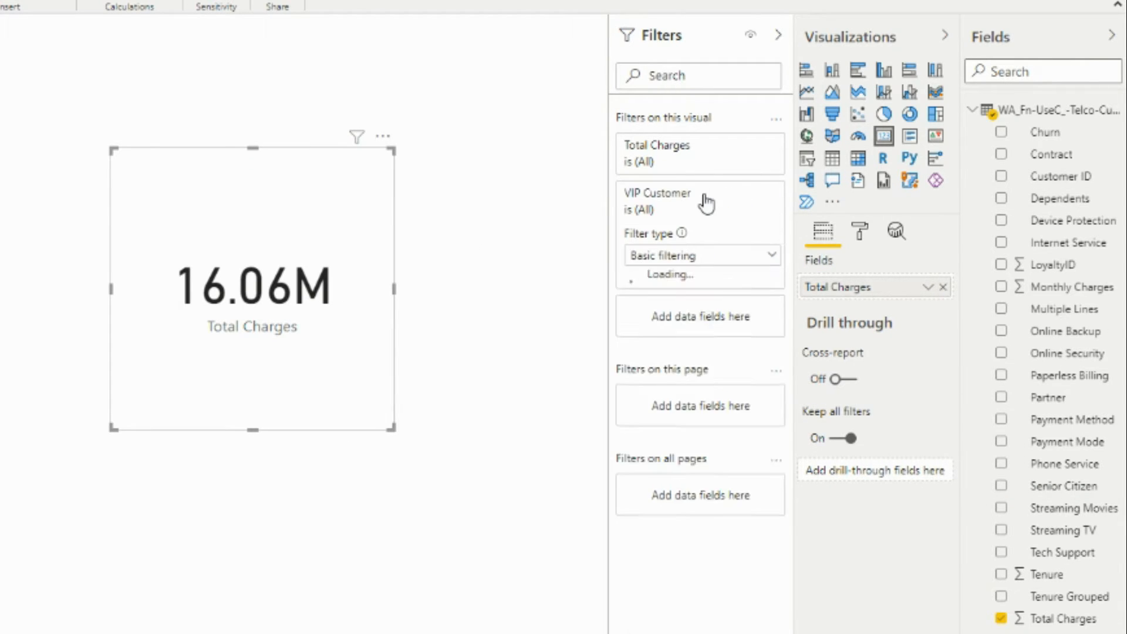
left_click(637, 348)
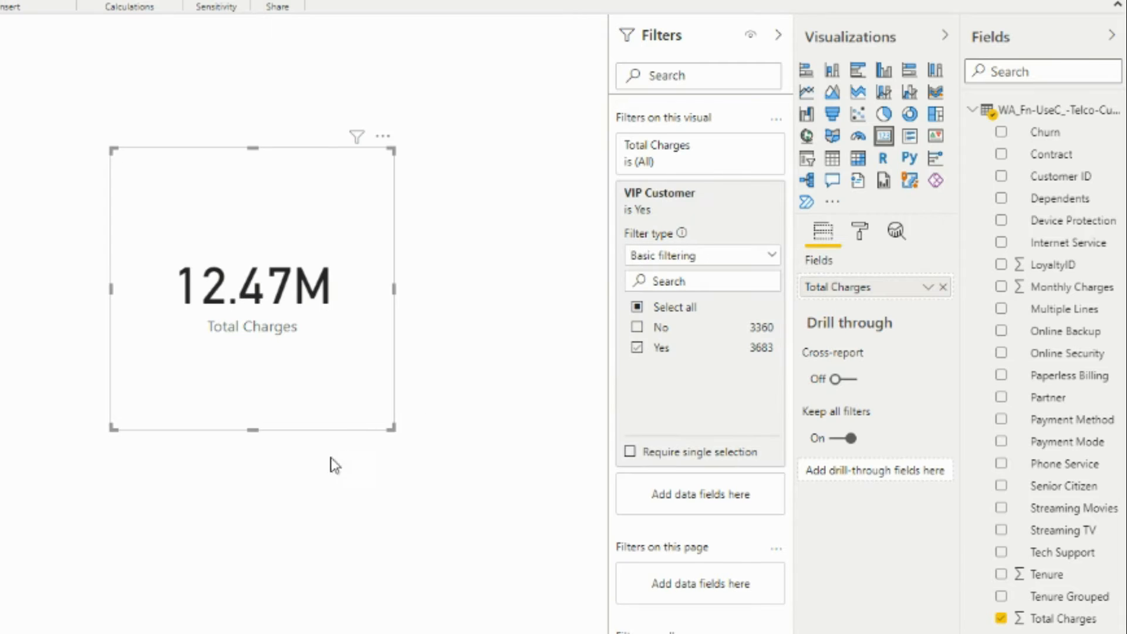
- Reduce the Total Charges card's height, shift it further from the chart, and apply the chart's translucent dark yellow background
left_click_drag(389, 428, 389, 252)
left_click_drag(317, 150, 454, 156)
left_click(860, 230)
left_click(821, 469)
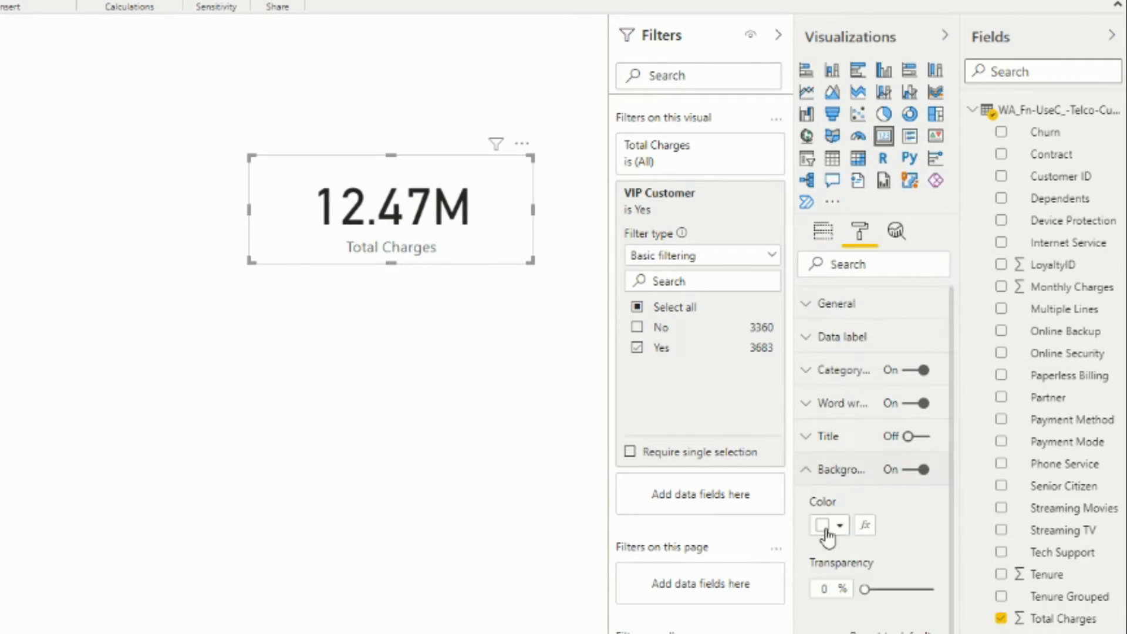
left_click(826, 525)
left_click(1046, 375)
left_click(396, 517)
- Duplicate the Total Charges card, place the copy directly below it, and make the copy show Monthly Charges
left_click(409, 252)
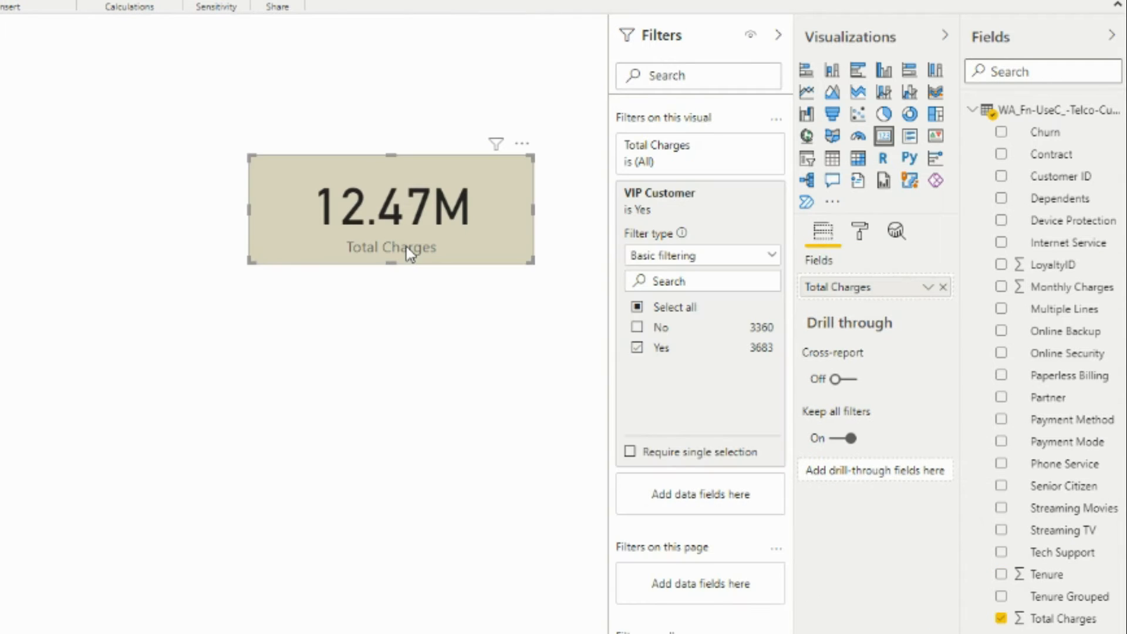
right_click(409, 252)
mouse_move(395, 234)
left_click(556, 234)
key("ctrl+v")
left_click(279, 311)
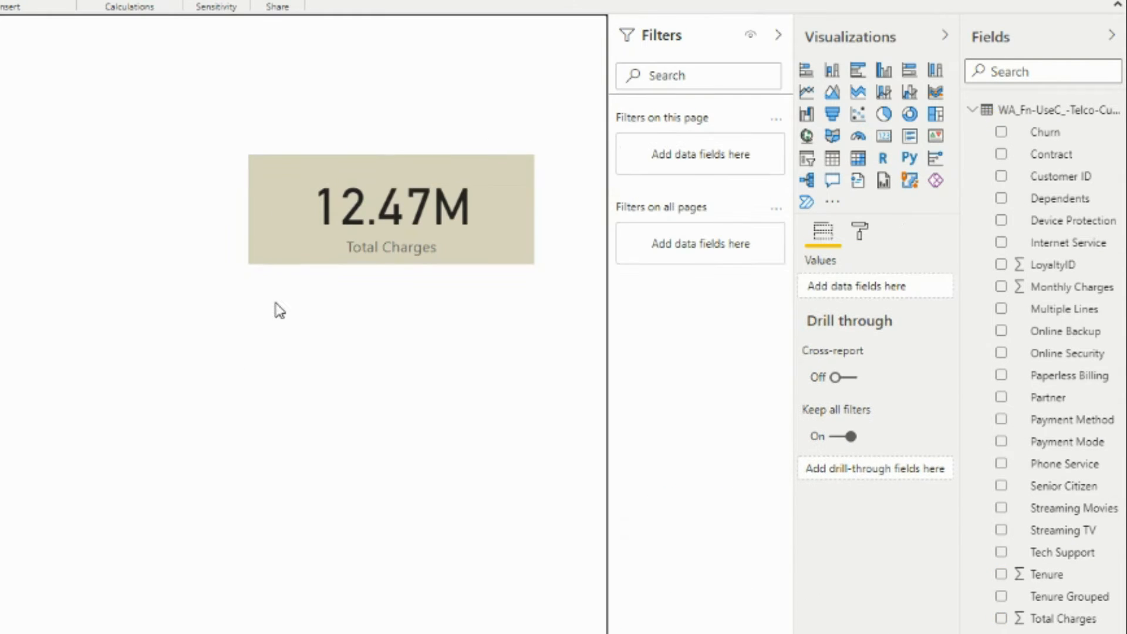
left_click_drag(314, 242, 315, 389)
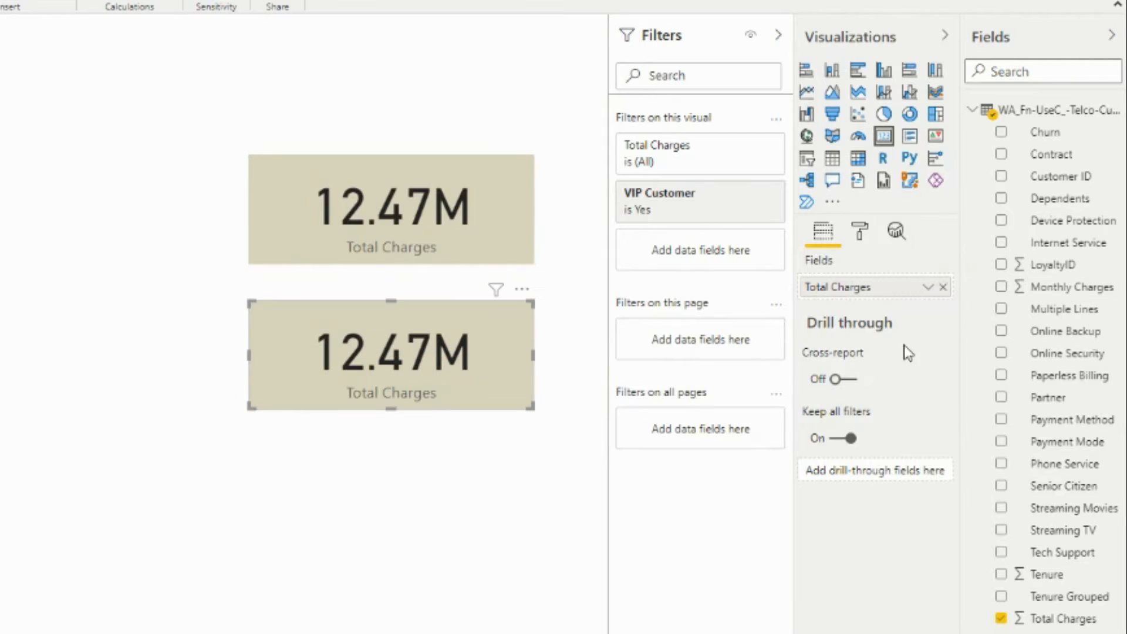
left_click(1001, 286)
- Place another copy of the card below the Monthly Charges card, showing the Count of Total Services Subscribed
key("ctrl+v")
left_click_drag(411, 348, 445, 494)
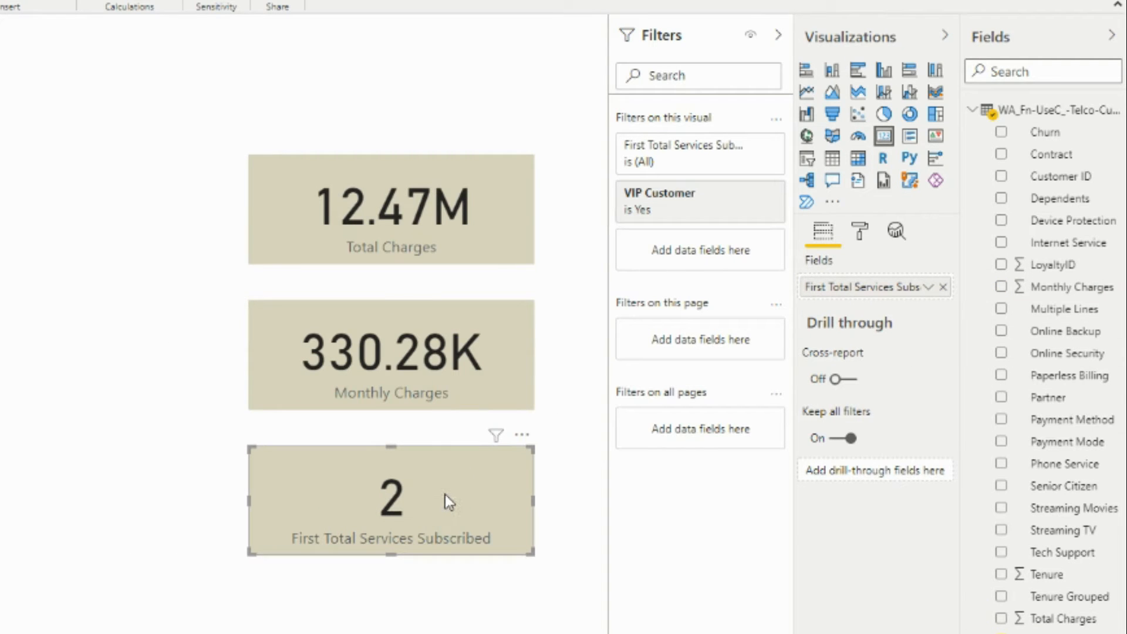
left_click(927, 287)
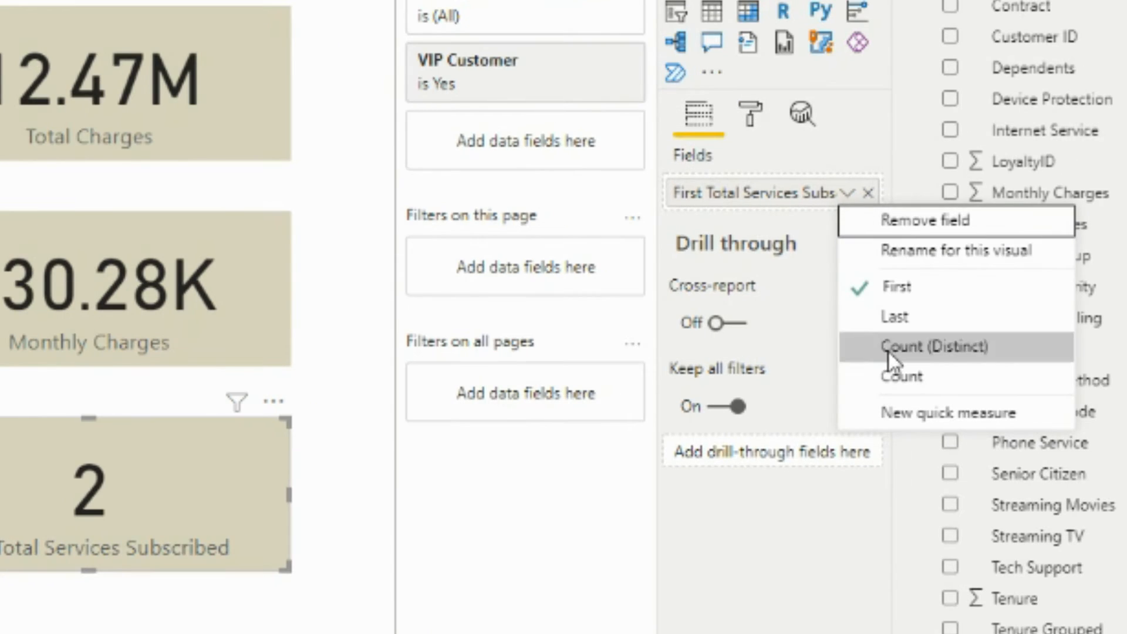
left_click(888, 373)
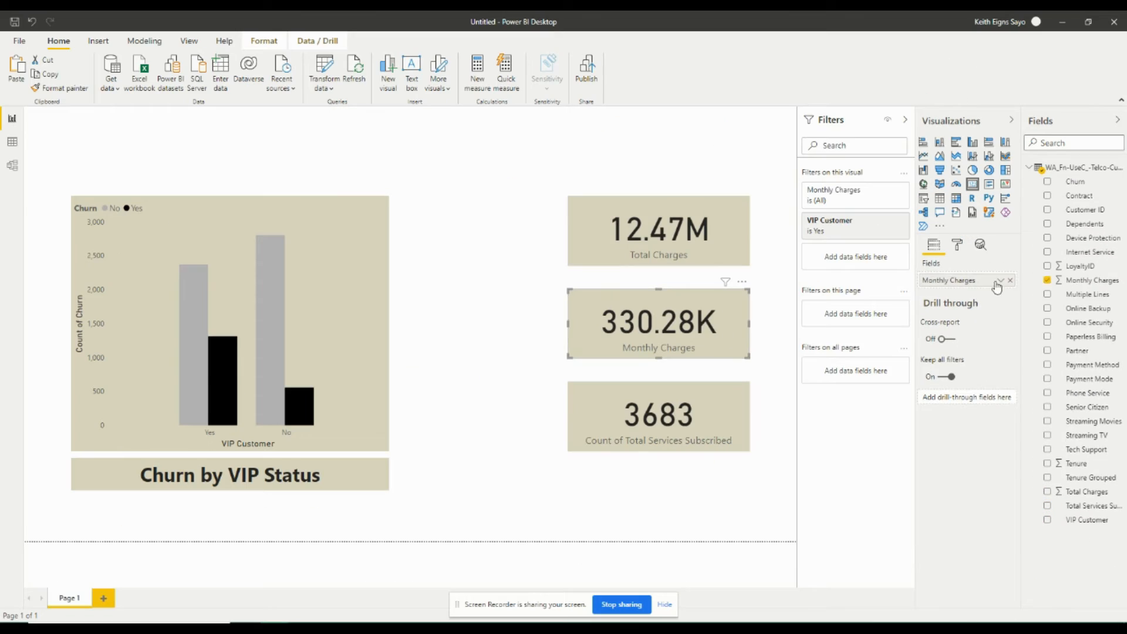
- Resize and realign the three cards into an evenly spaced column spanning from the chart's top edge to the text box's bottom edge
left_click(659, 234)
left_click(1000, 280)
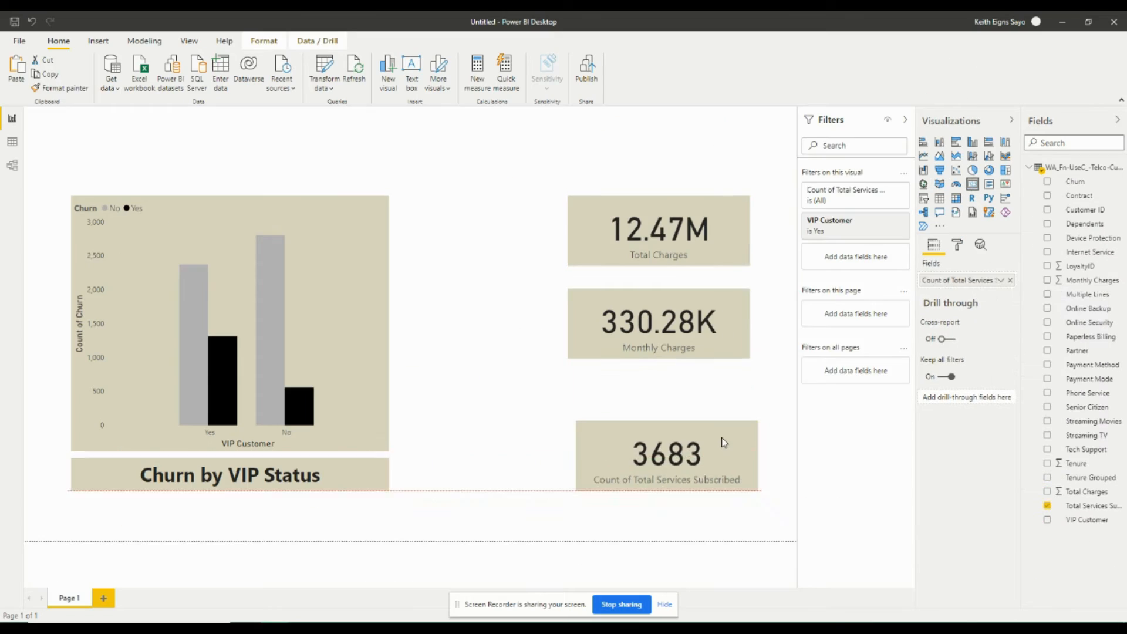
left_click(659, 328)
left_click_drag(659, 329, 673, 321)
left_click(505, 275)
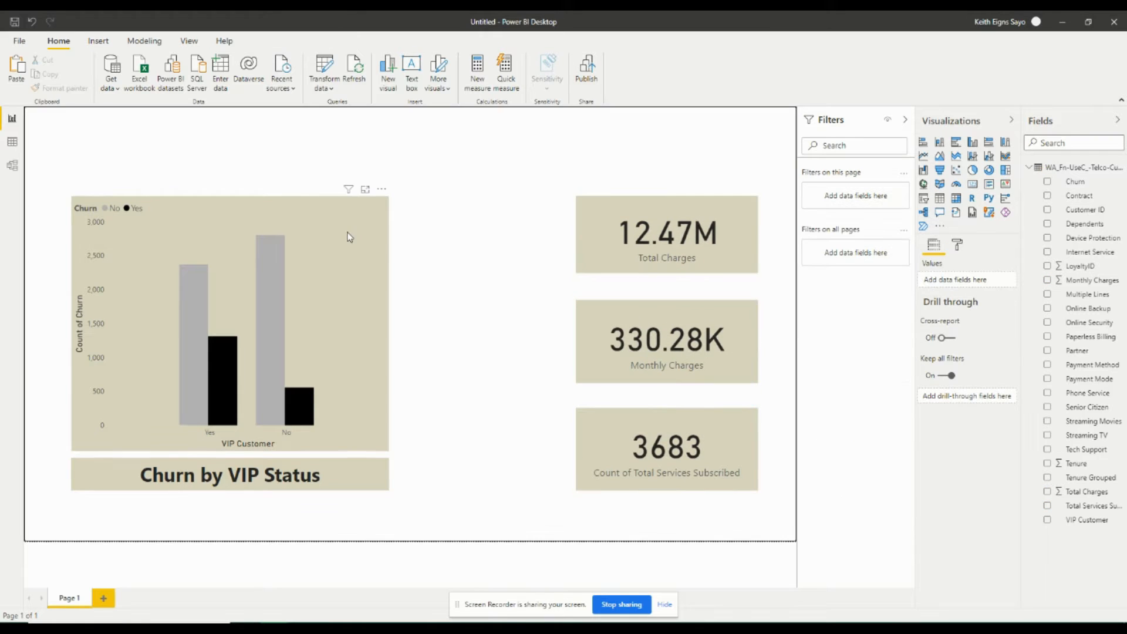
- Rename the report page to VIP Status and add a new blank page
double_click(70, 598)
type("Status")
key("Home")
type("VIP")
left_click(111, 598)
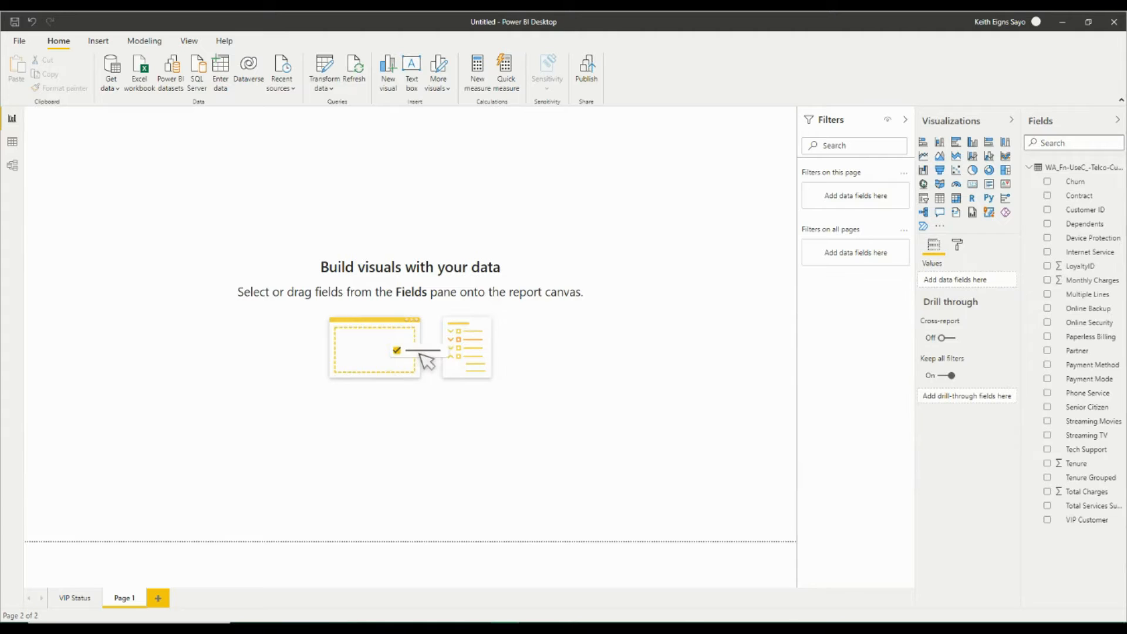
- Copy the VIP customer churn chart from the VIP Status page onto Page 1 and shrink the copy to a small tile
left_click(71, 596)
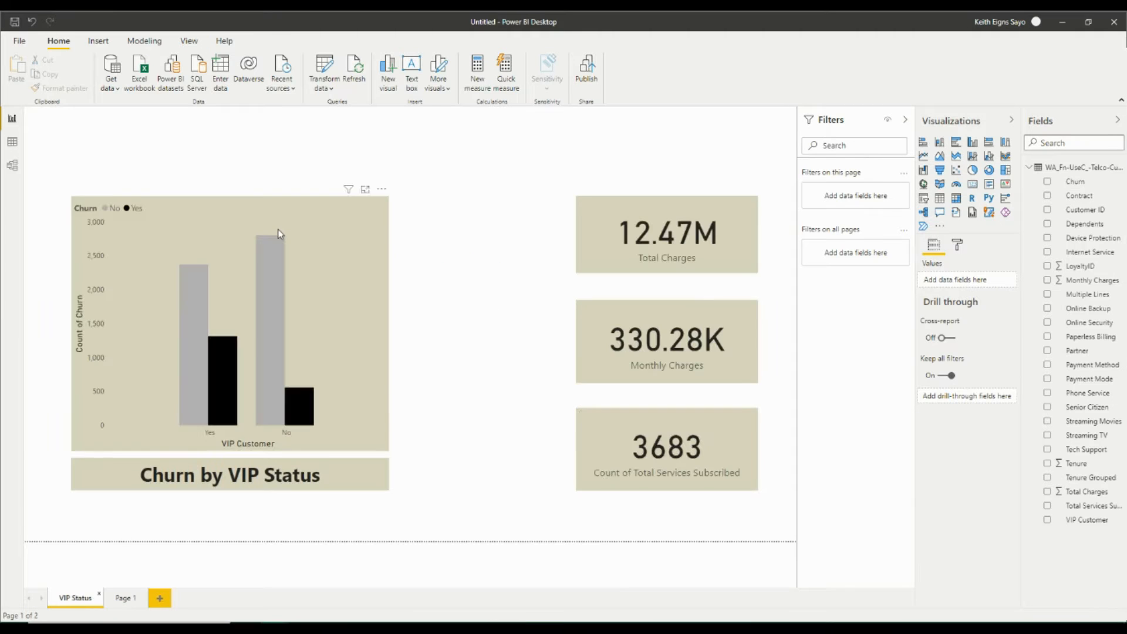
left_click(381, 190)
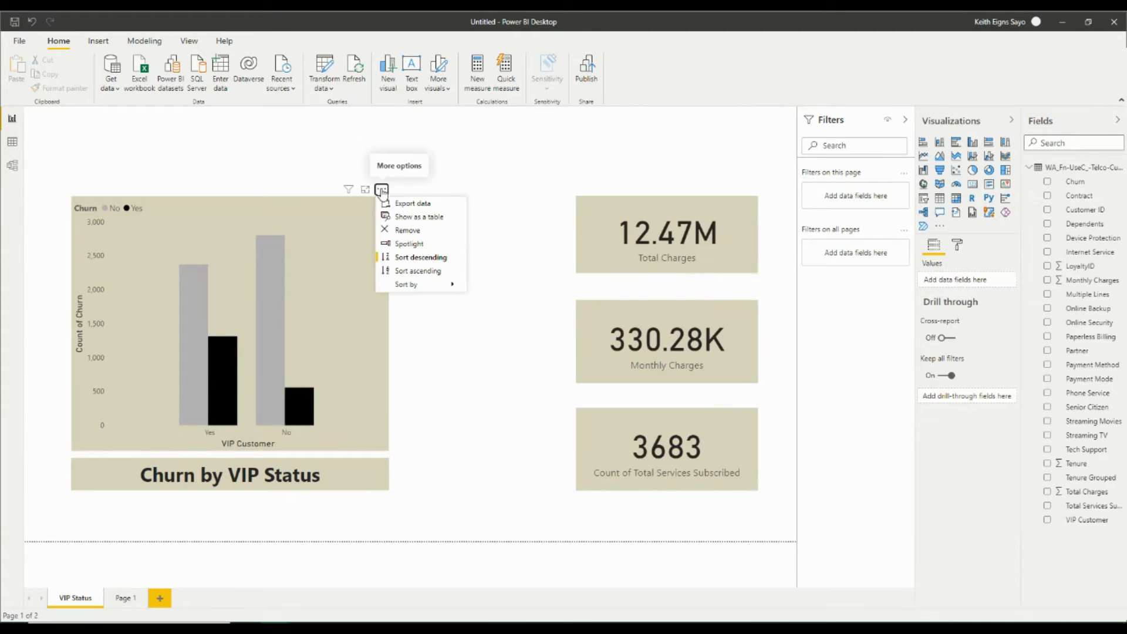
left_click(344, 203)
right_click(343, 200)
left_click(459, 268)
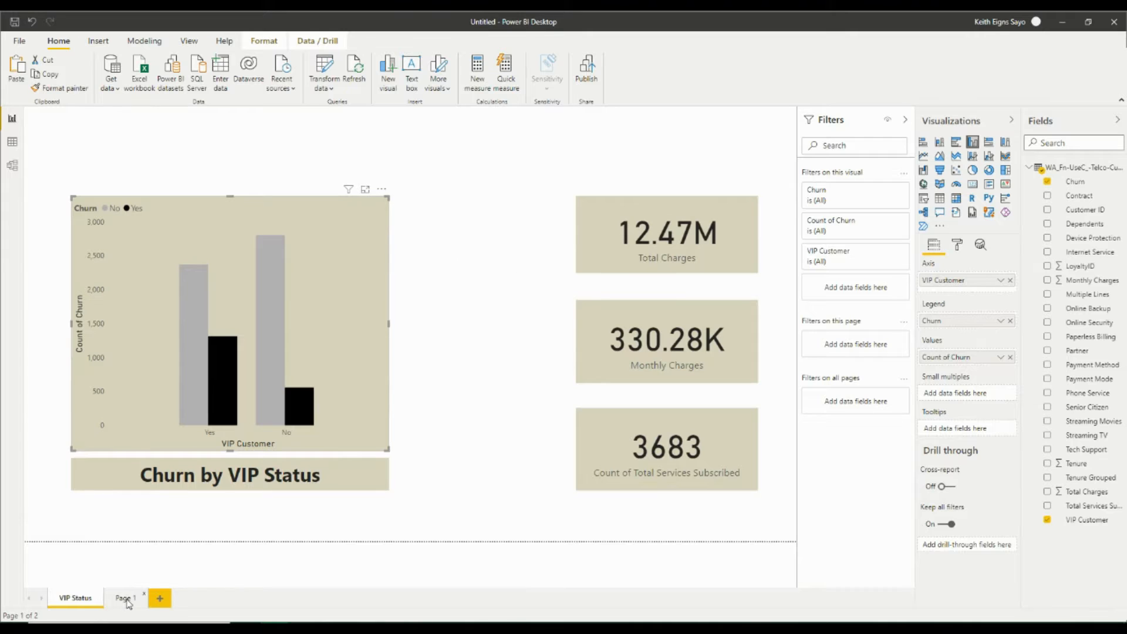
left_click(127, 598)
key("ctrl+v")
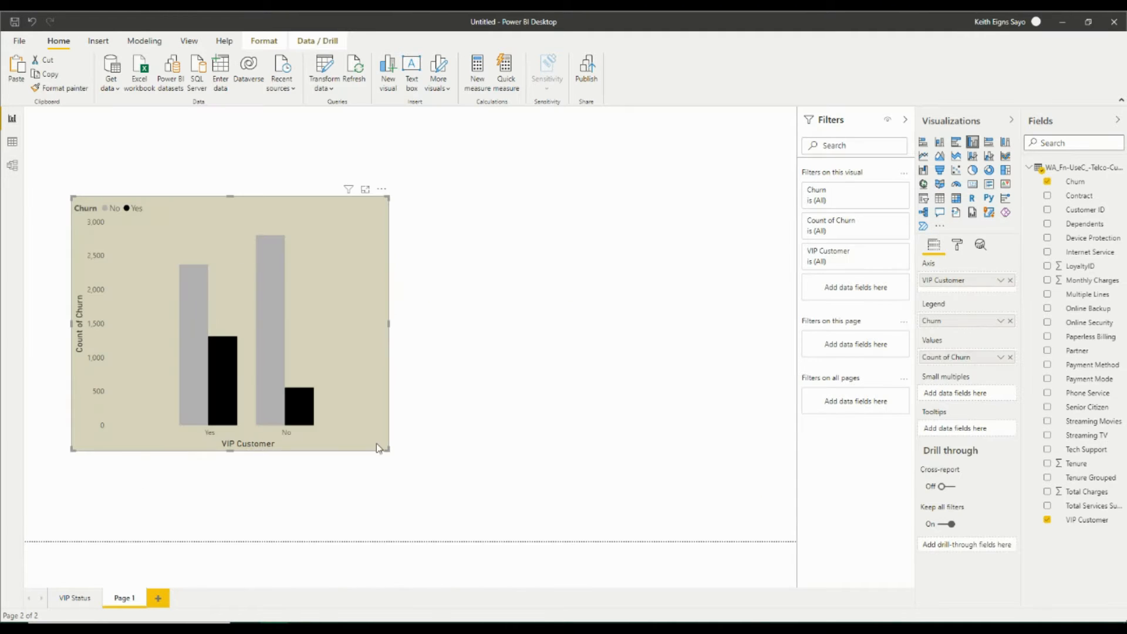
left_click_drag(387, 448, 254, 337)
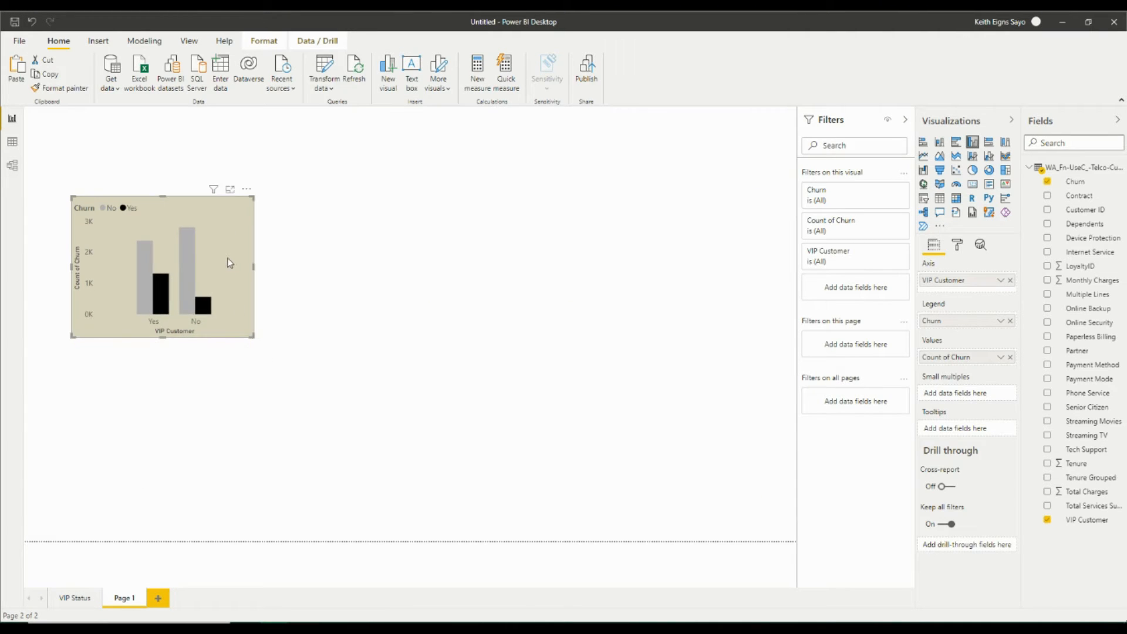
- Add two more copies of the churn chart, shrink them to match the first, and space all three in a row
key("ctrl+v")
left_click_drag(395, 457, 243, 327)
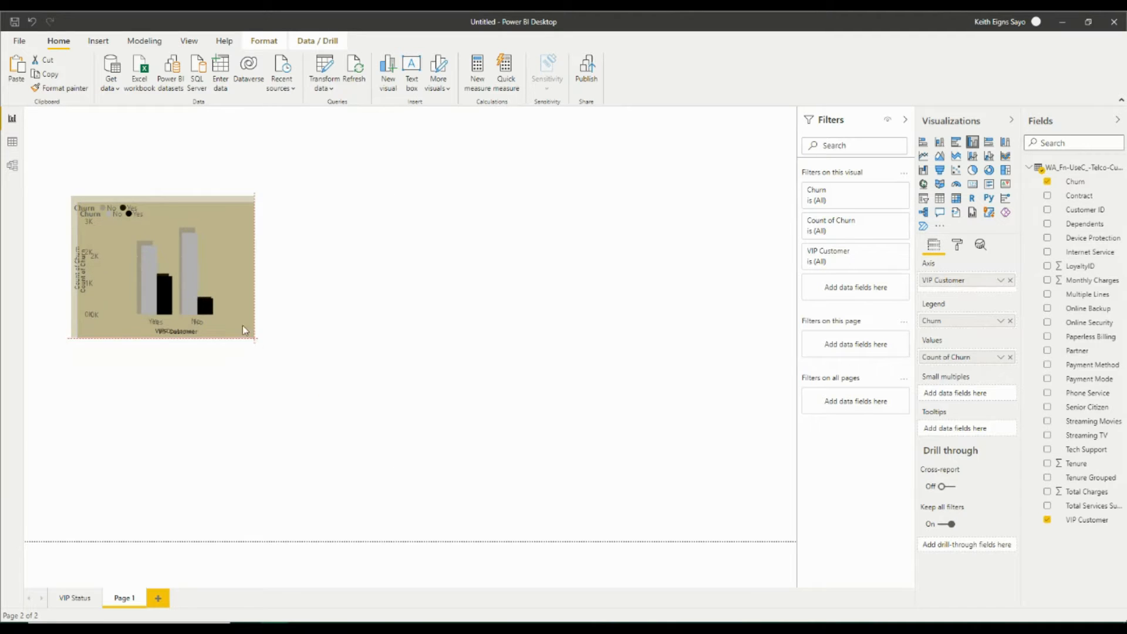
left_click_drag(217, 286, 418, 287)
left_click_drag(450, 331, 714, 367)
key("ctrl+v")
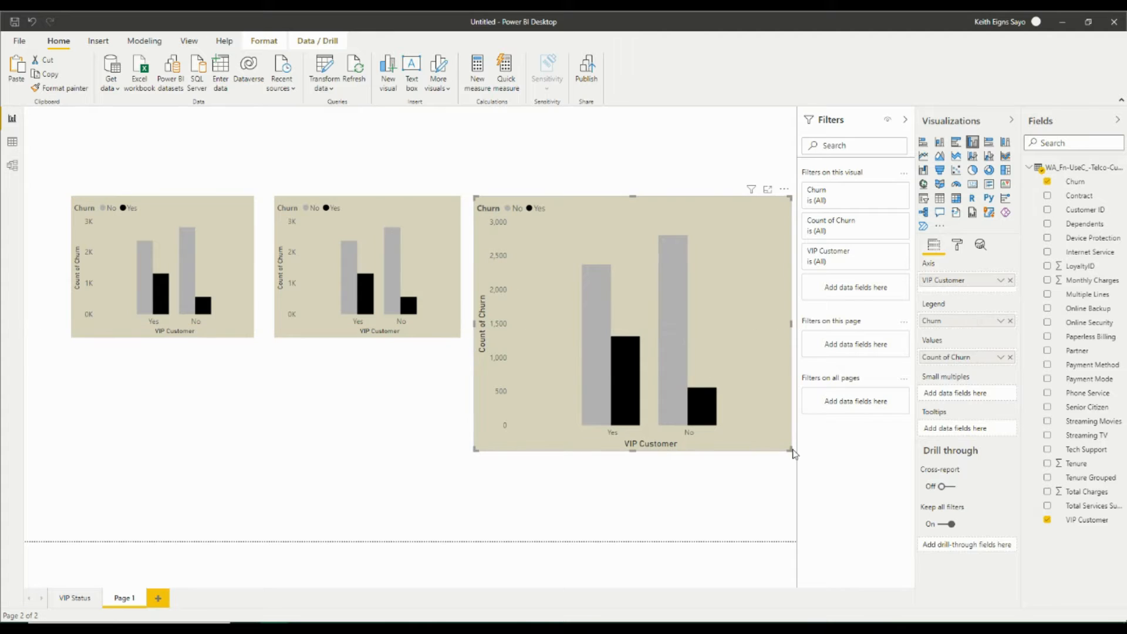
left_click_drag(790, 452, 664, 342)
key("ctrl+a")
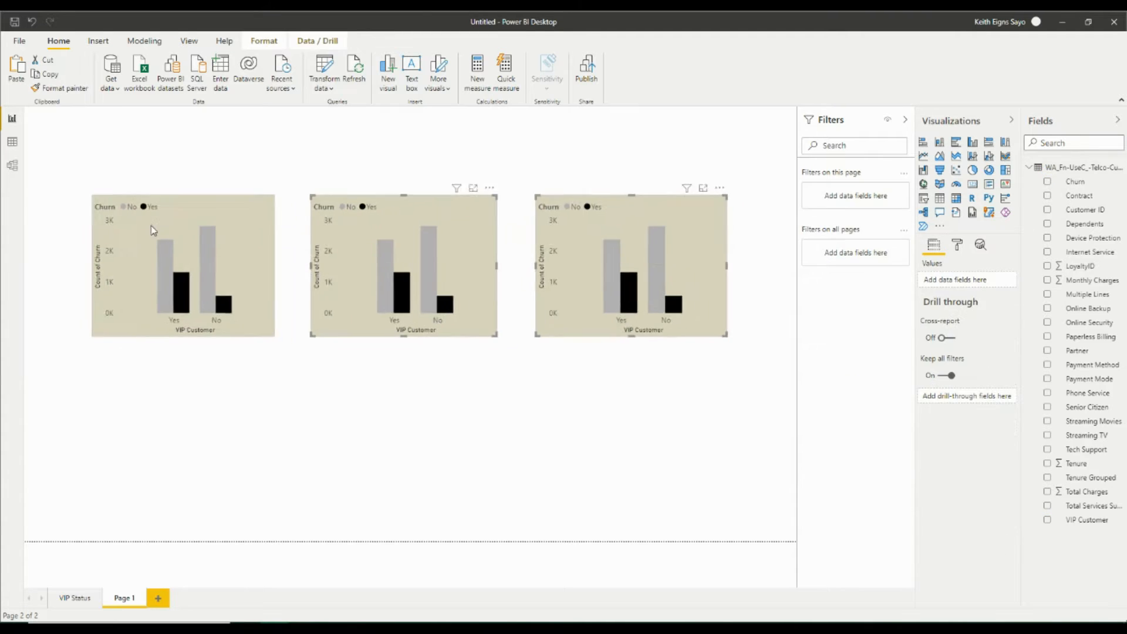
left_click_drag(178, 335, 178, 323)
- Copy the heading text box from VIP Status beneath each chart, reading Churn by Age, Churn by Tenure and Churn by Contract
left_click(75, 597)
left_click(235, 473)
key("ctrl+c")
left_click(124, 597)
key("ctrl+v")
left_click_drag(390, 473, 249, 368)
key("ctrl+v")
left_click_drag(178, 351, 684, 351)
type("AgeContractTenure")
- Replace VIP Customer with Senior Citizen on the axis of the Churn by Age chart
left_click(228, 219)
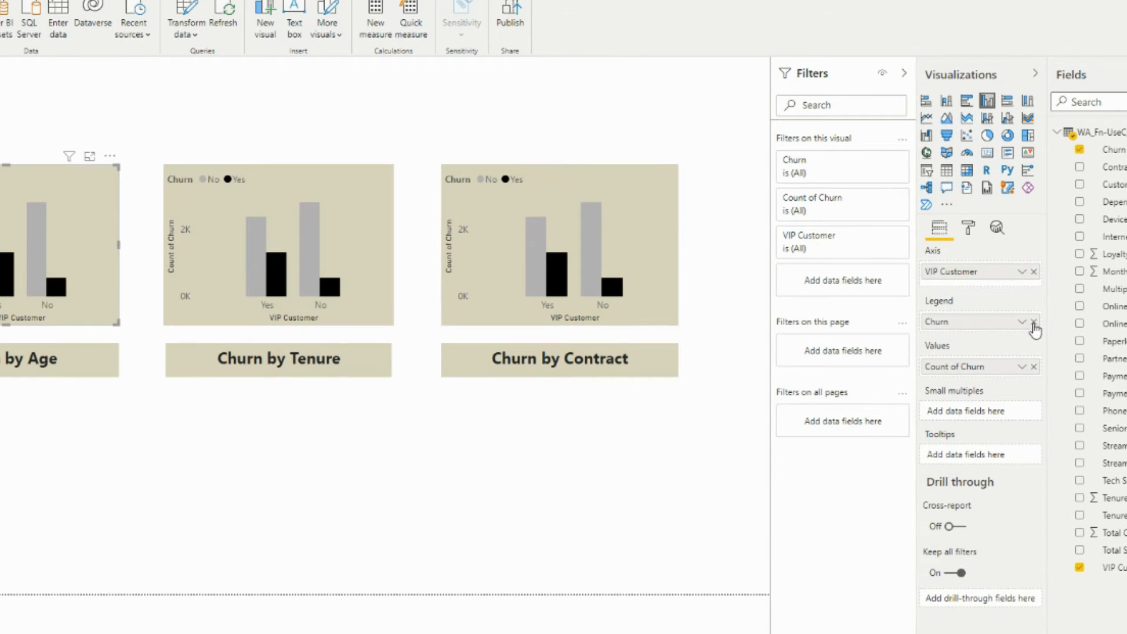
left_click(1032, 271)
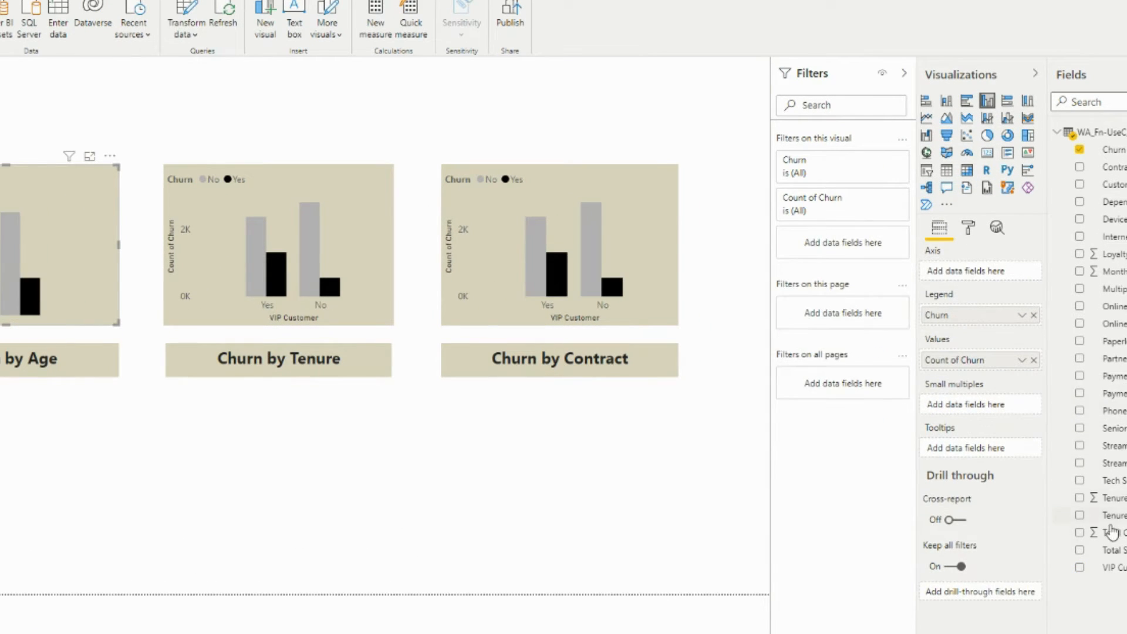
left_click_drag(1123, 436, 980, 271)
- Replace VIP Customer with Tenure Grouped on the axis of the Churn by Tenure chart
left_click(273, 247)
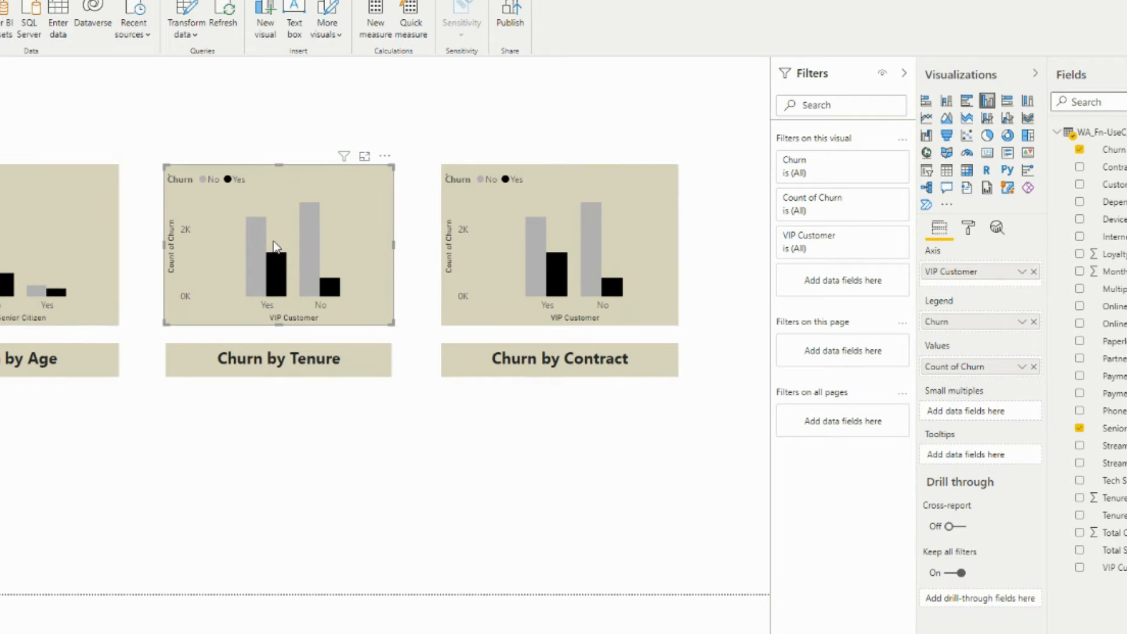
left_click(1033, 271)
left_click_drag(1112, 498, 944, 273)
left_click_drag(1112, 515, 997, 277)
left_click(1033, 272)
- Replace VIP Customer with Contract on the axis of the Churn by Contract chart
left_click(639, 267)
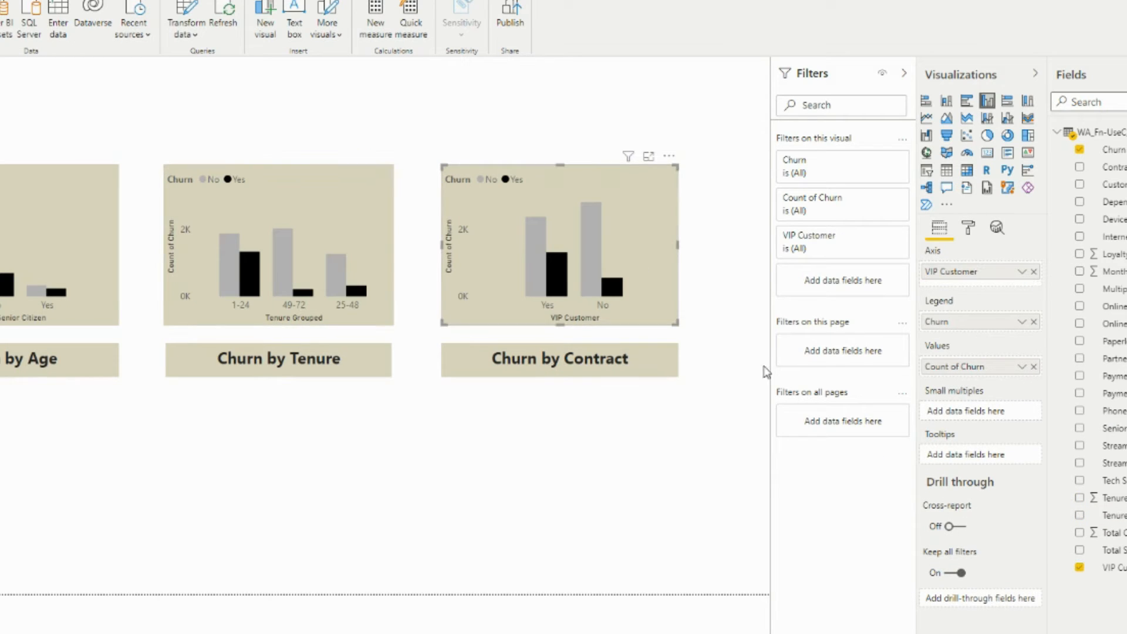
left_click_drag(1117, 168, 974, 282)
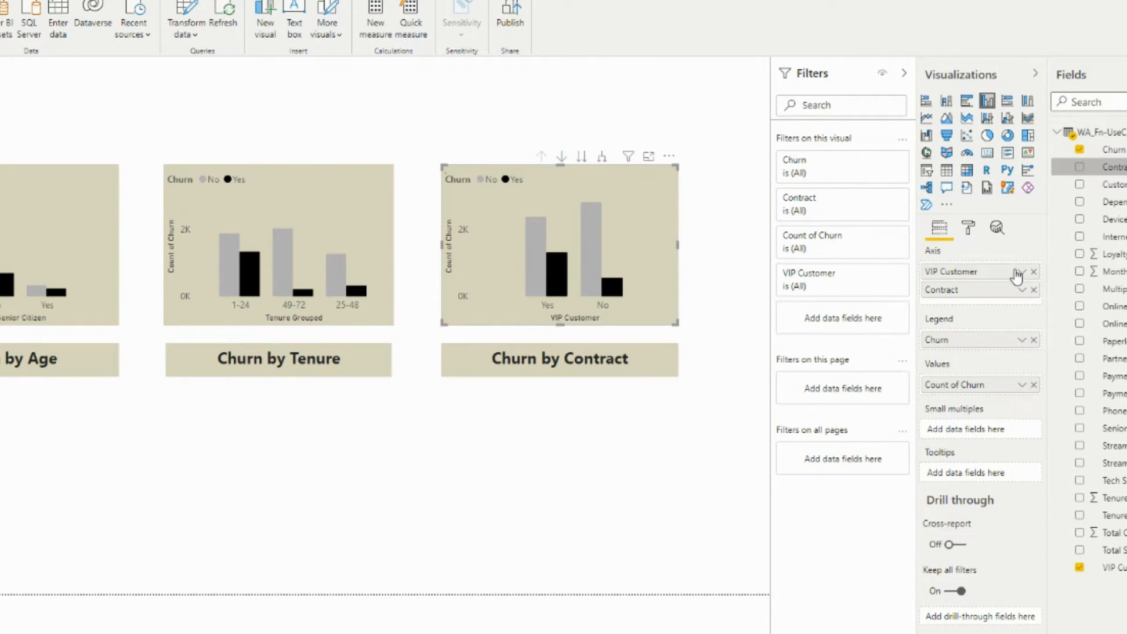
left_click(1033, 272)
- Widen the Churn by Contract chart and its heading, and realign the three chart and heading pairs across the page
left_click(745, 254)
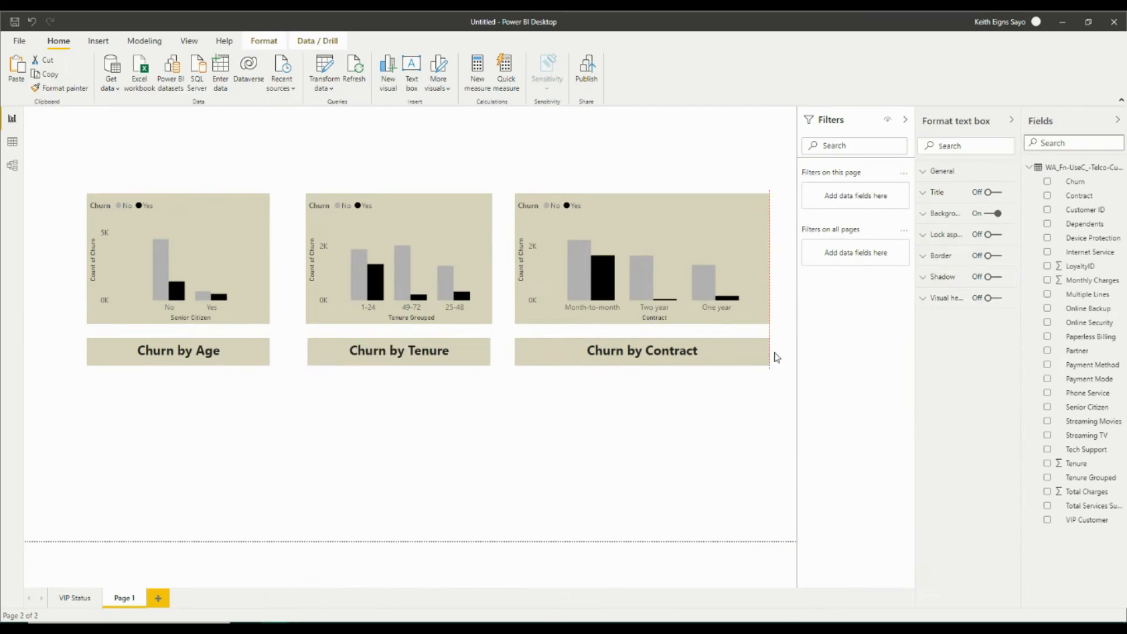
left_click_drag(509, 187, 516, 195)
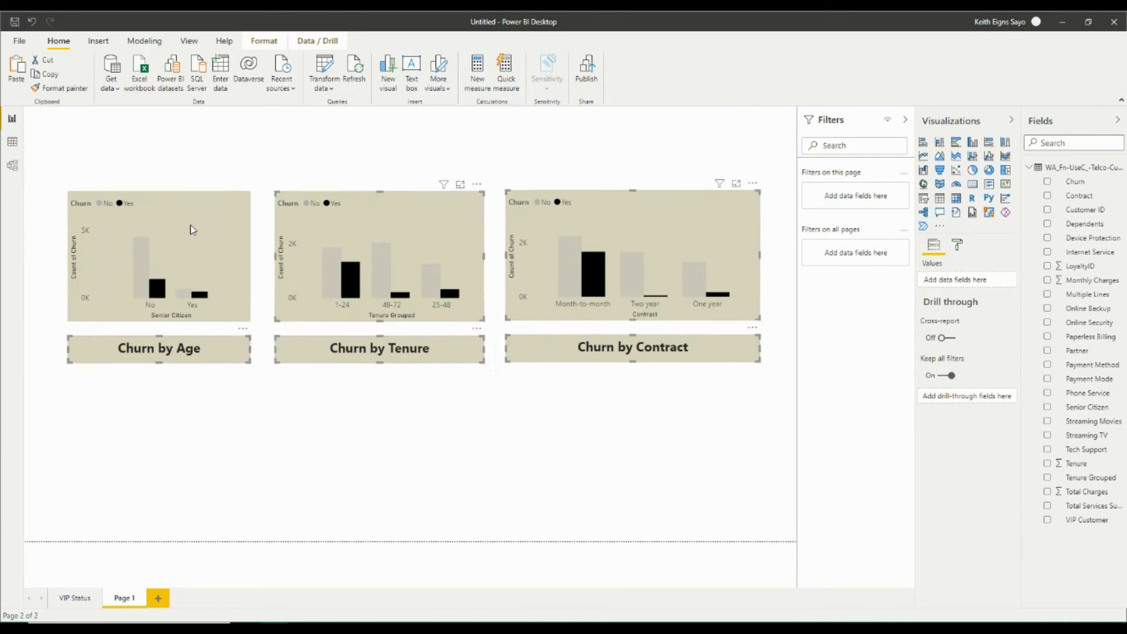
left_click(539, 359)
left_click(546, 370)
- Insert a donut chart below Churn by Age showing the Senior Citizen breakdown, titled Senior Citizen
left_click(989, 170)
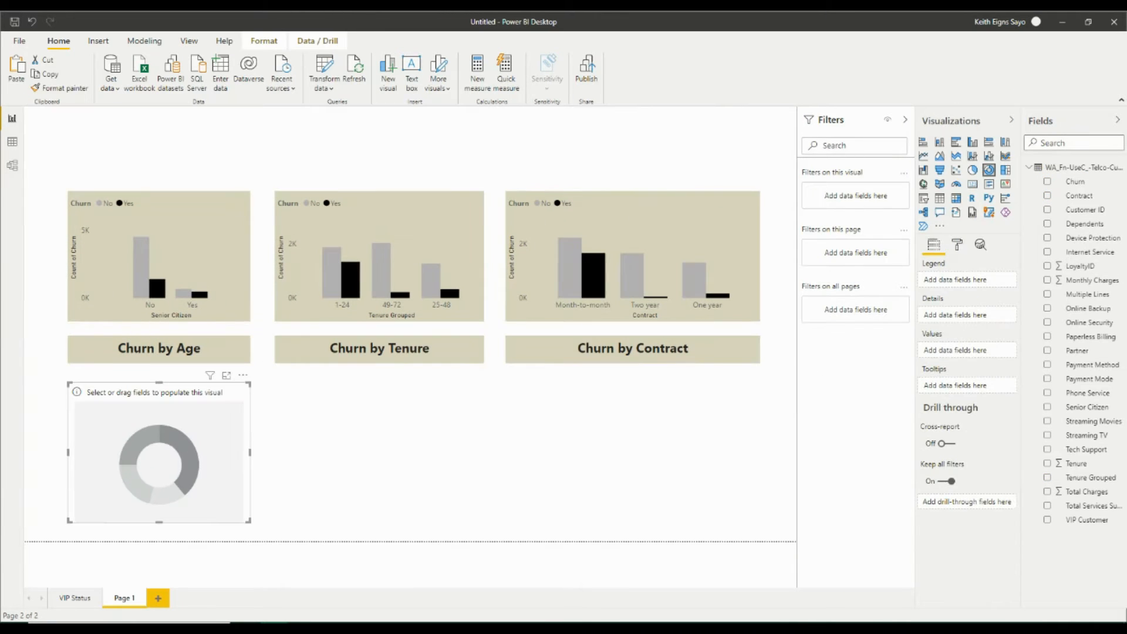
left_click(1085, 406)
left_click(957, 244)
left_click(364, 423)
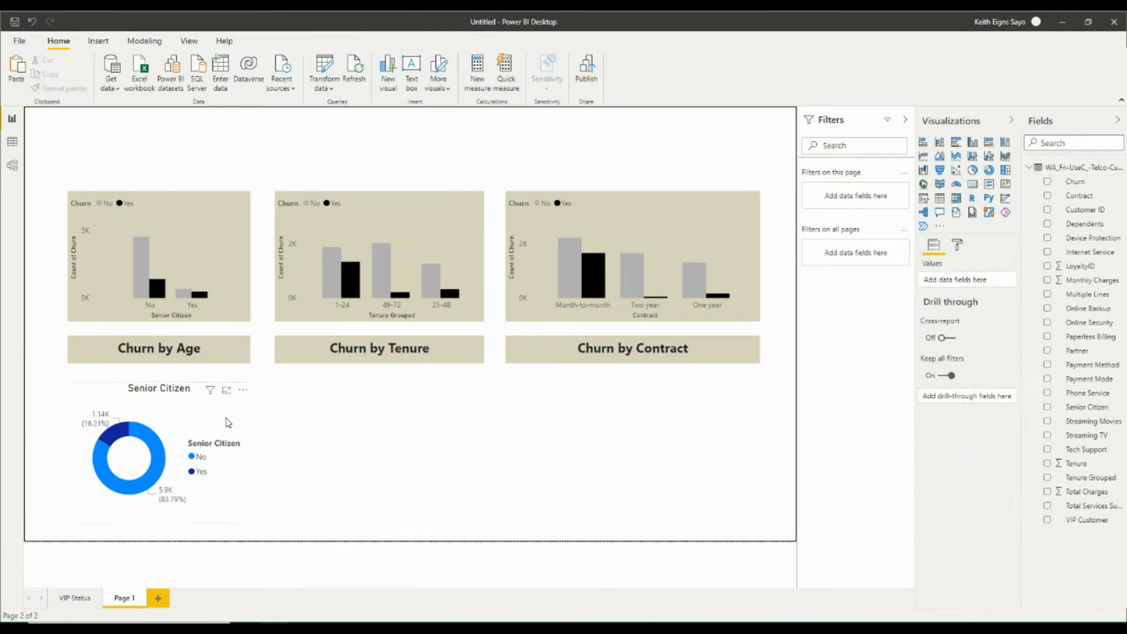
- Duplicate the donut chart below the Tenure and Contract headings, and make the middle copy show Tenure Grouped
key("ctrl+c")
key("ctrl+v")
key("ctrl+v")
left_click(379, 446)
left_click(1046, 463)
left_click(1047, 478)
- Make the donut chart below Churn by Contract show the Contract field and title it Contract
left_click(633, 452)
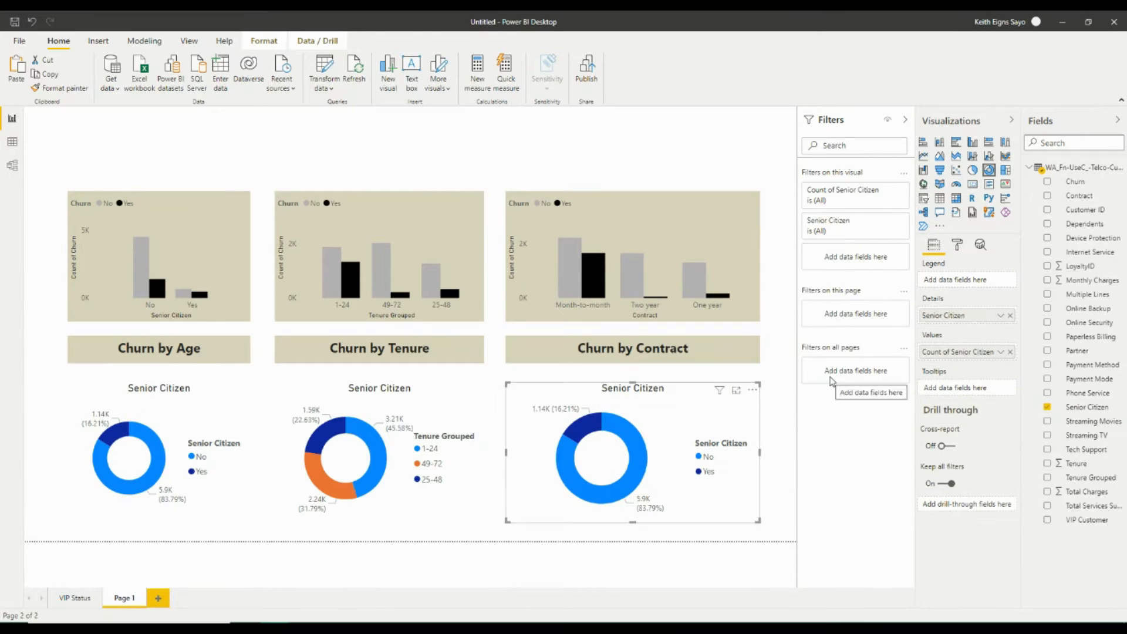
left_click(1047, 406)
left_click(1046, 196)
left_click(957, 244)
left_click(998, 347)
left_click(968, 411)
left_click(958, 430)
key("ctrl+a")
type("Cont")
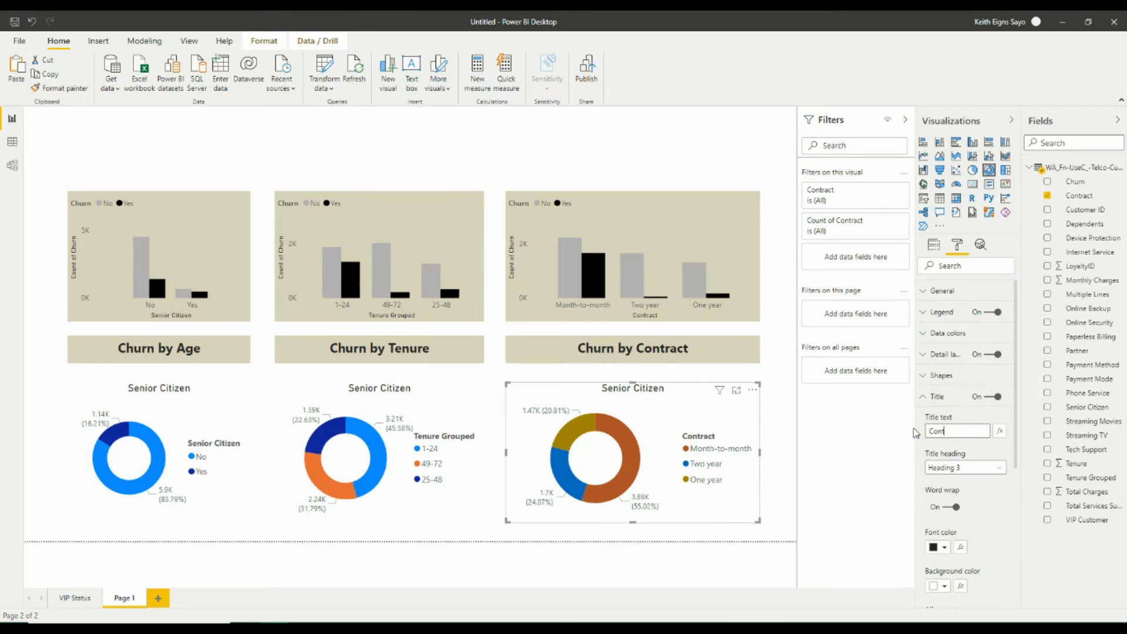
type("ract")
- Apply the beige background style to the donut charts with Format painter and title the middle one Tenure
left_click(61, 88)
left_click(379, 452)
left_click(60, 88)
left_click(159, 451)
left_click(379, 452)
type("Tenure")
- Recolor the Tenure and Senior Citizen donut slices in the Contract donut's style, and move the three headings slightly up
left_click(942, 333)
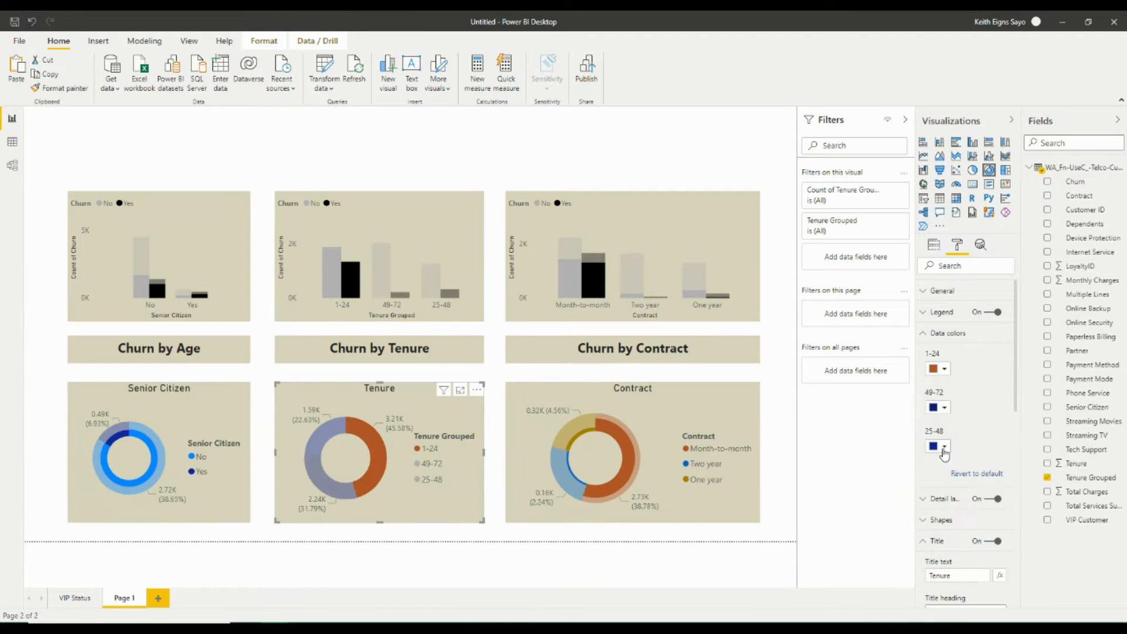
left_click(944, 448)
left_click(159, 452)
left_click(159, 348)
left_click(163, 563)
- Rename the report page to Age, Tenure, & Contract and add a new blank page
double_click(123, 597)
type("Age, Tenure, & Contract")
key("Return")
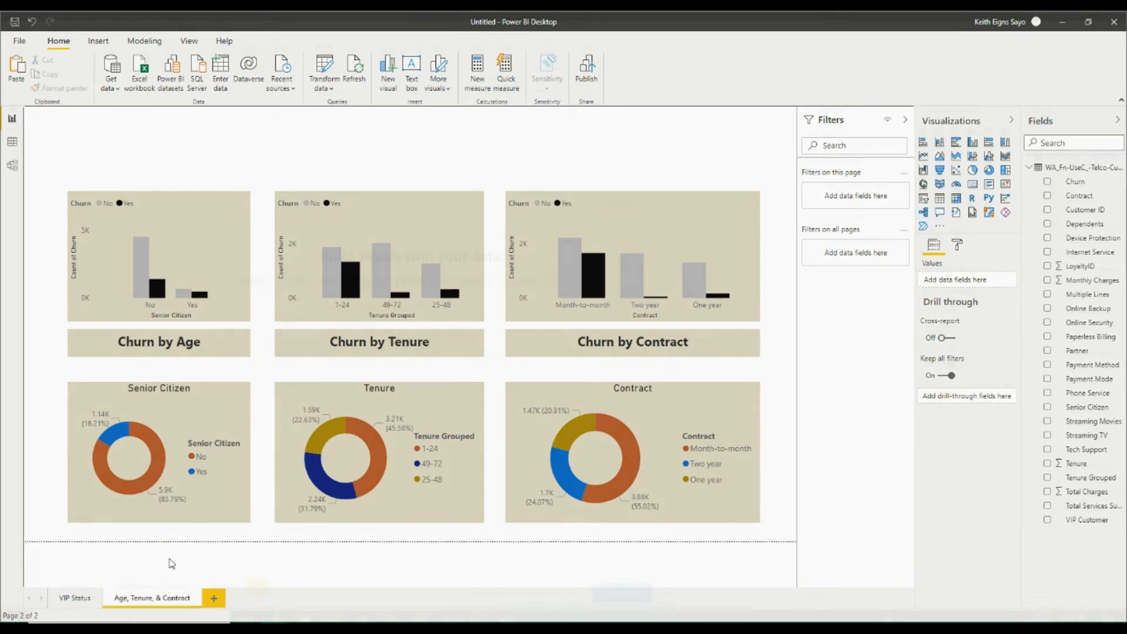
left_click(213, 597)
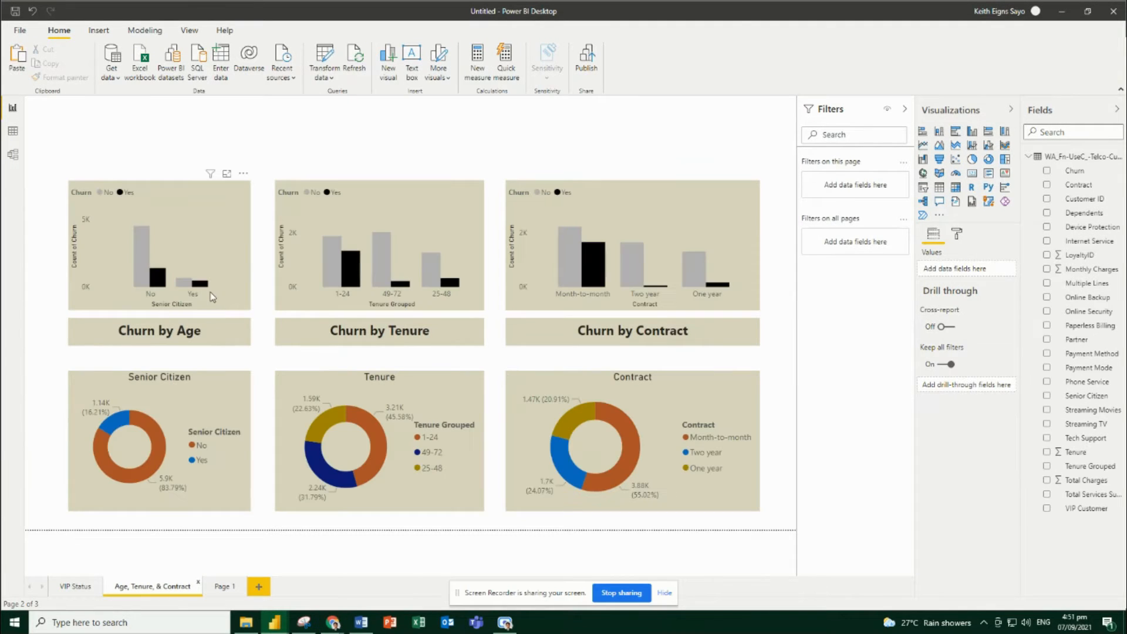
- Copy the Churn by Age column chart onto the new page twice, placing the two copies side by side near the page top
left_click(208, 297)
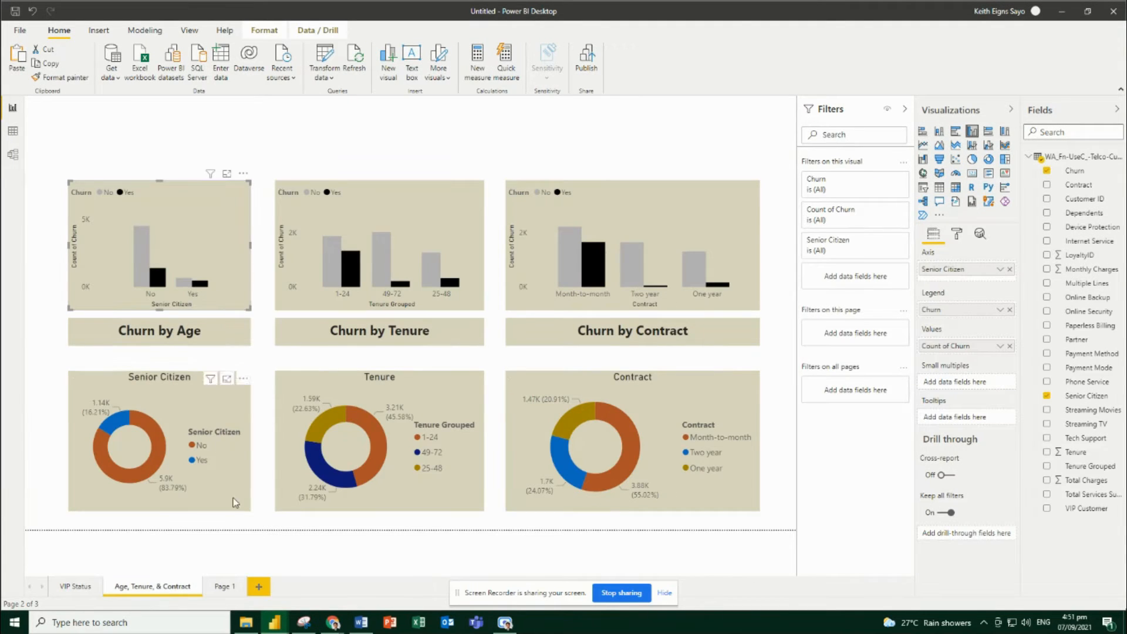
key("ctrl+Page_Down")
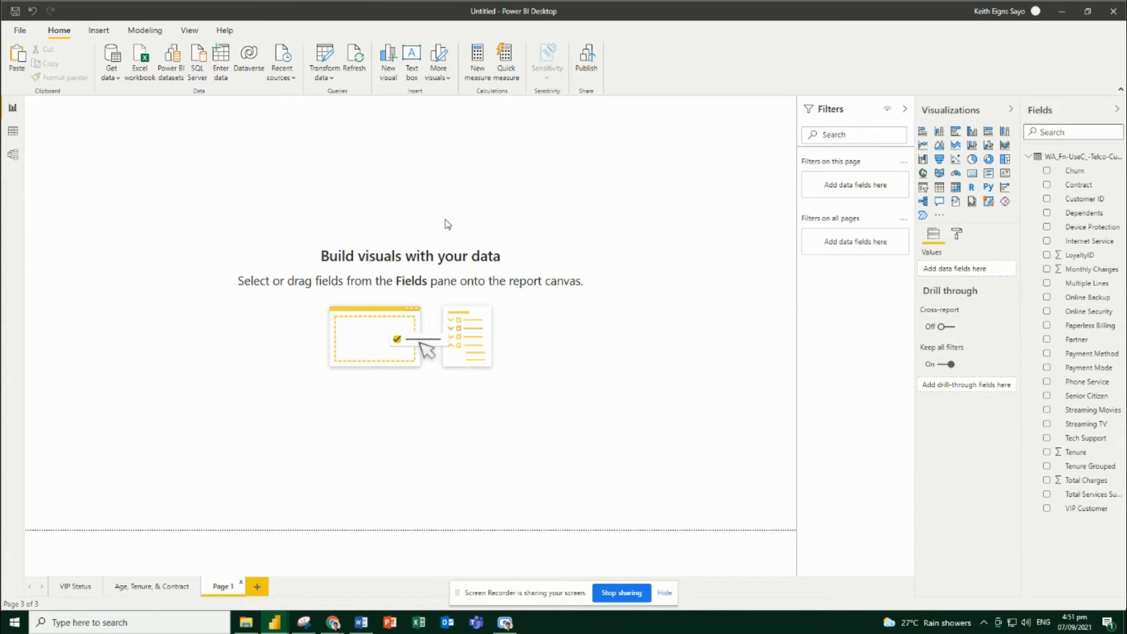
key("ctrl+v")
left_click_drag(236, 206, 459, 185)
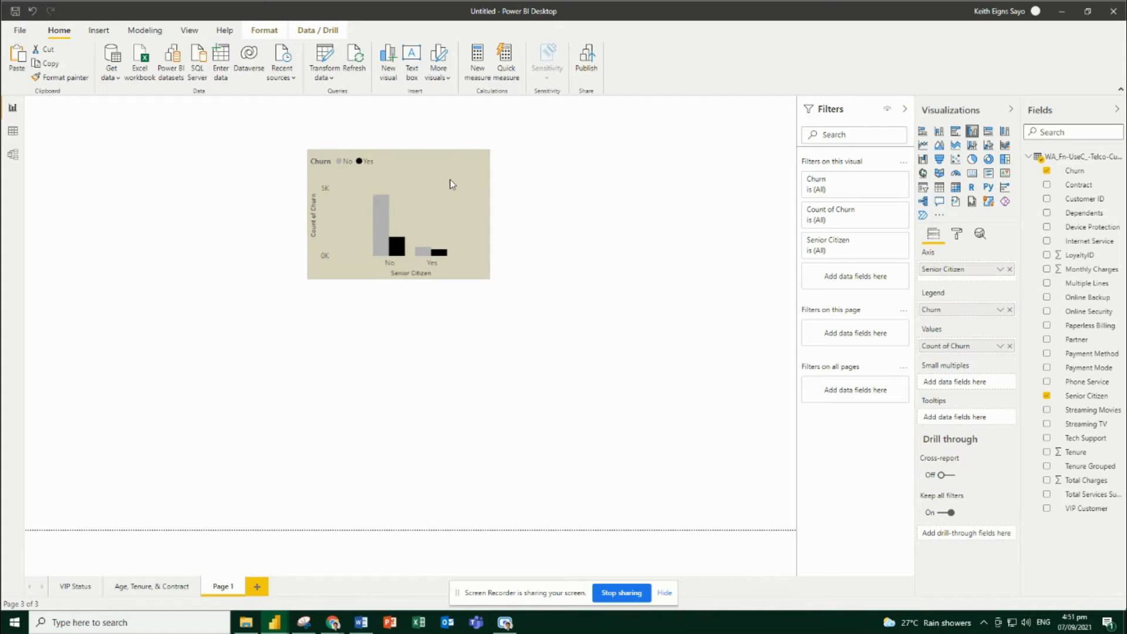
left_click(451, 184)
key("ctrl+c")
key("ctrl+v")
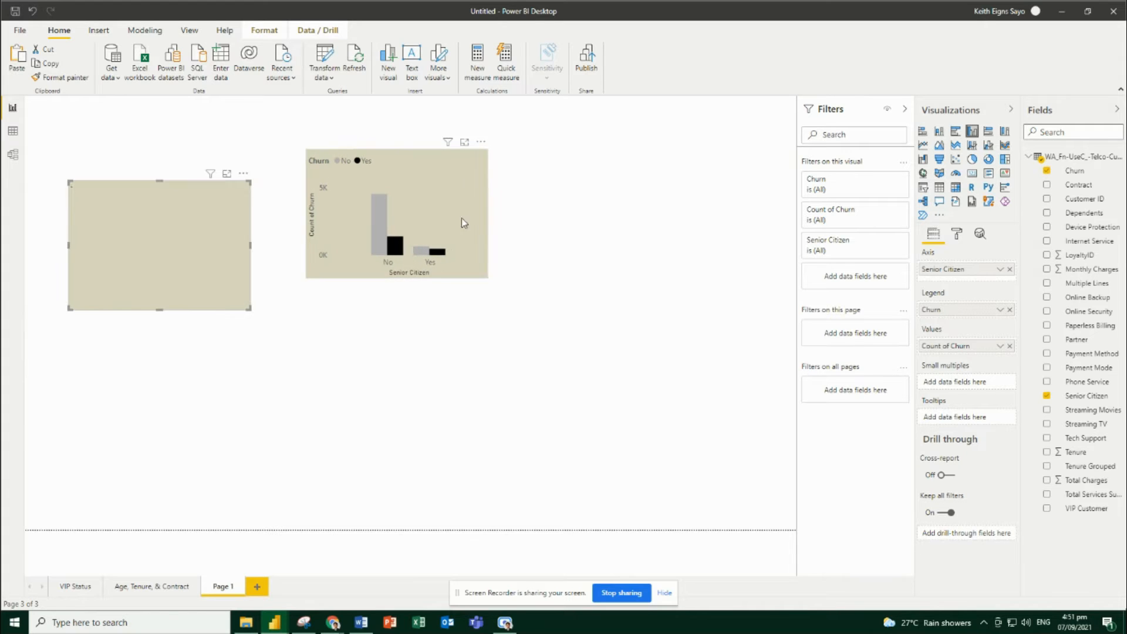
left_click_drag(178, 230, 622, 198)
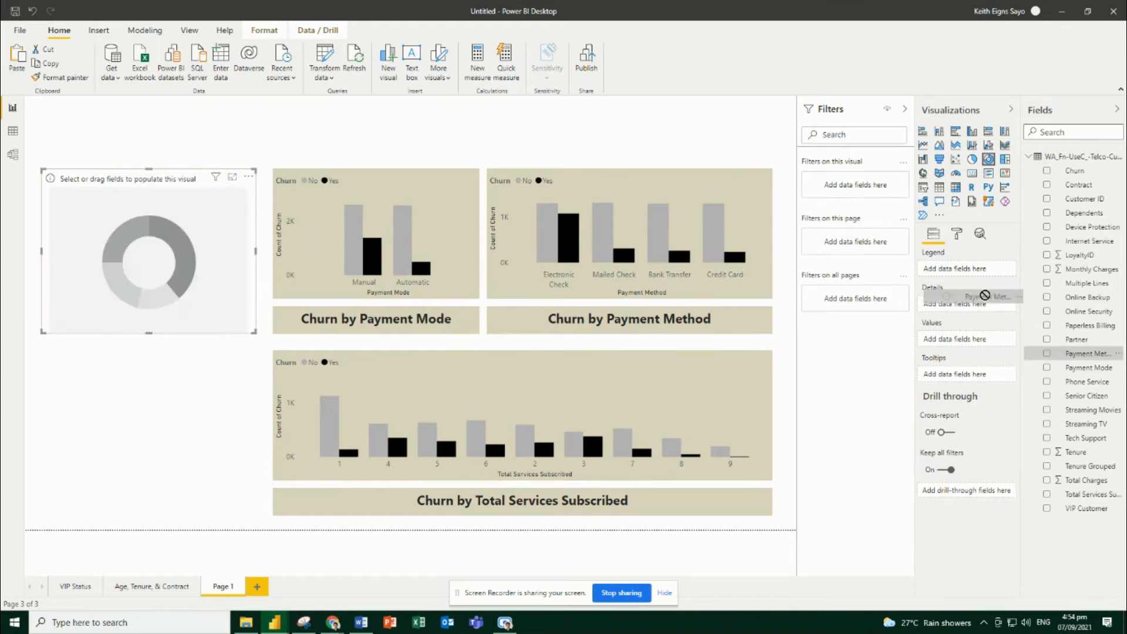
- Show Payment Method in the empty donut chart, with its legend at the top and recolored slices
left_click_drag(984, 295, 969, 300)
left_click(957, 233)
left_click(941, 322)
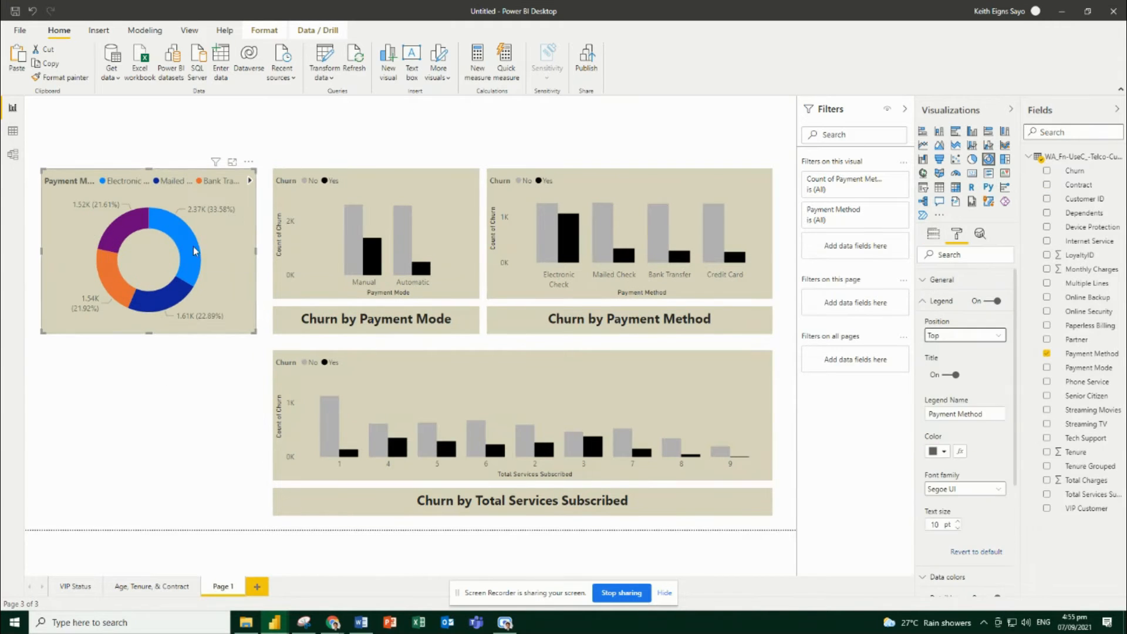
left_click(933, 356)
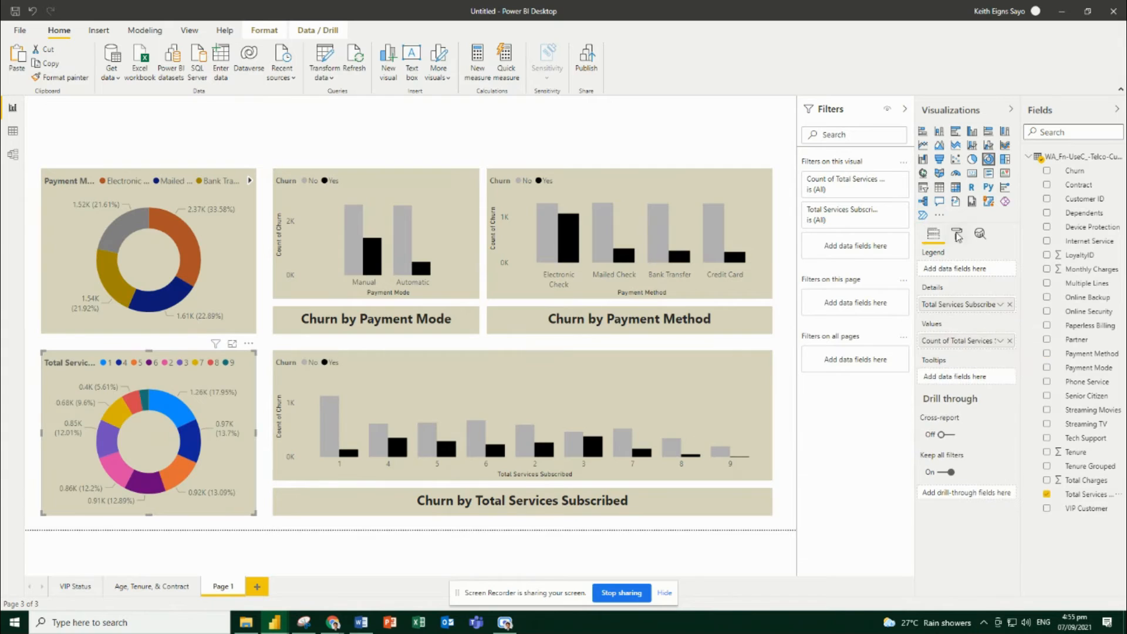
- Recolor the Total Services Subscribed donut slices, using orange-brown for 1, dark blue for 4, dark gold for 5, gray for 6, purple for 2 and salmon for 3
left_click(1061, 323)
scroll(962, 470, "down", 5)
left_click(938, 316)
left_click(1091, 437)
left_click(938, 379)
left_click(1042, 405)
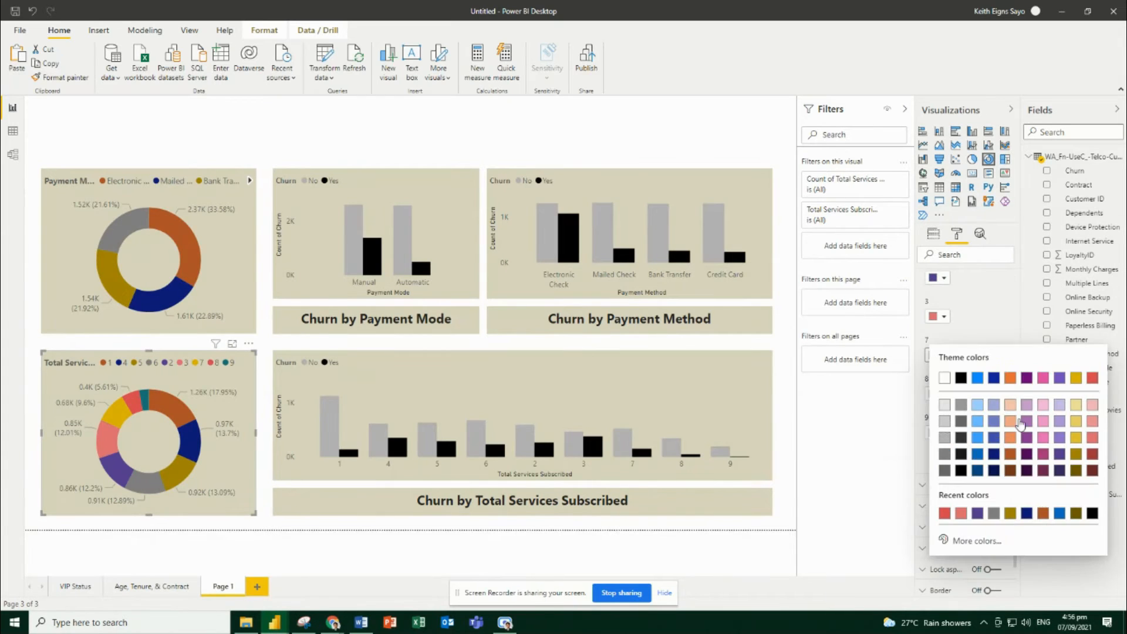
left_click(938, 417)
left_click(1075, 438)
left_click(346, 133)
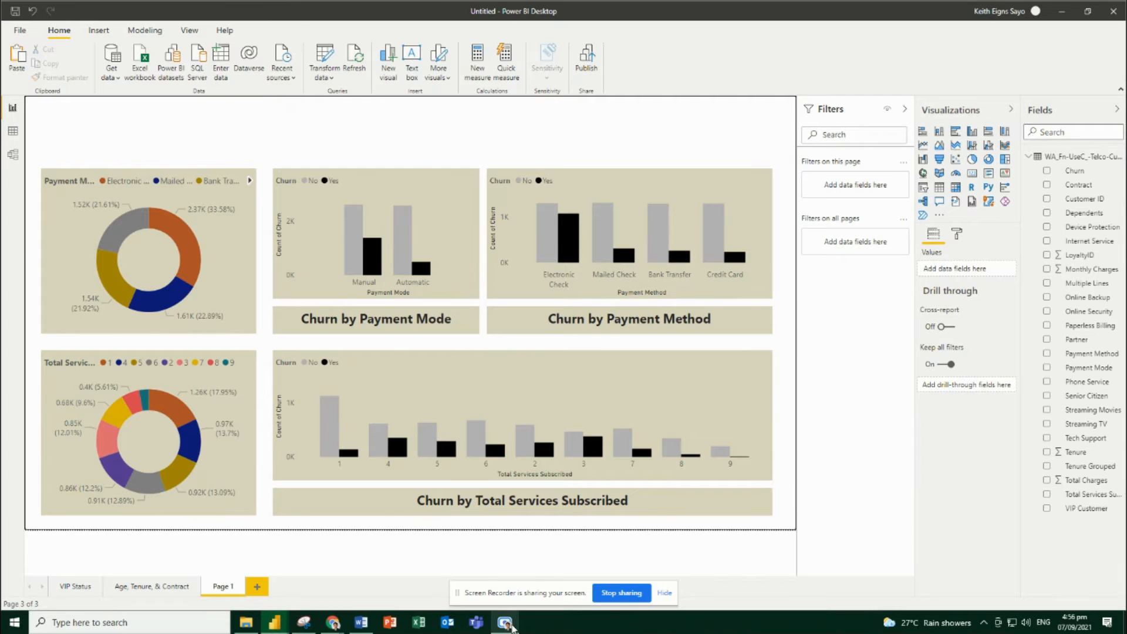
- Rename Page 1 to Payment & Services
right_click(226, 584)
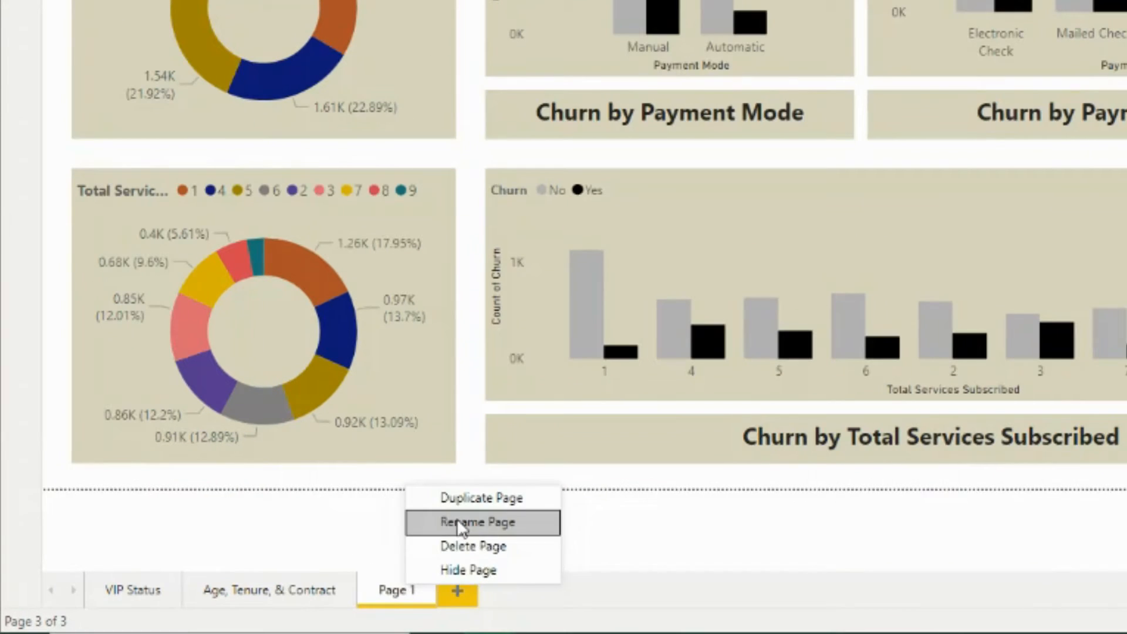
left_click(460, 522)
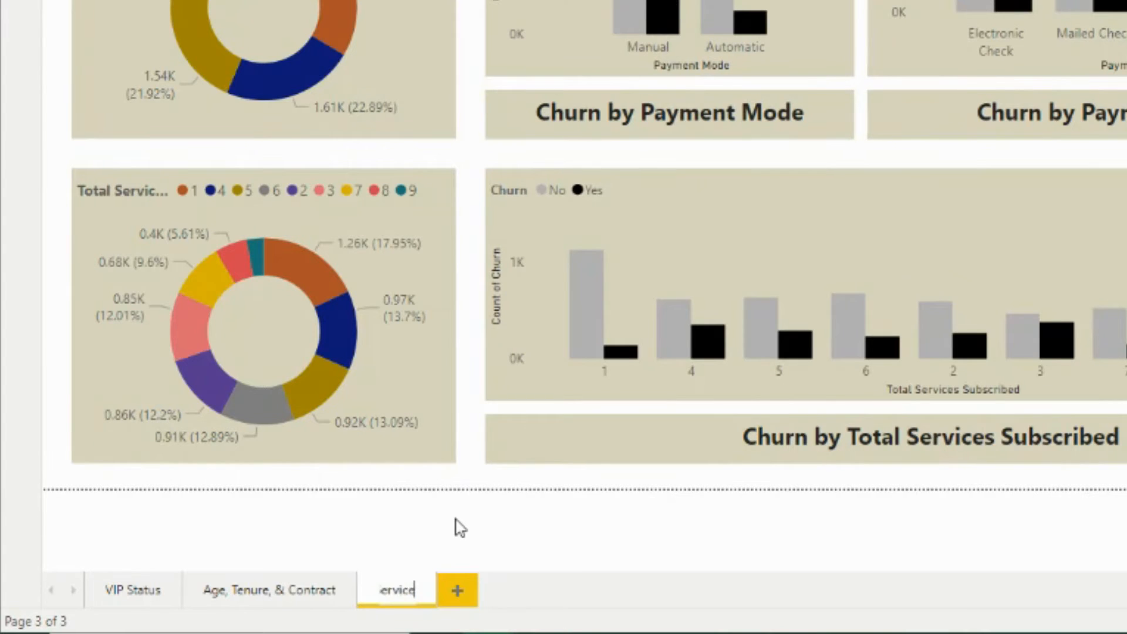
type("Payment & Services")
key("Return")
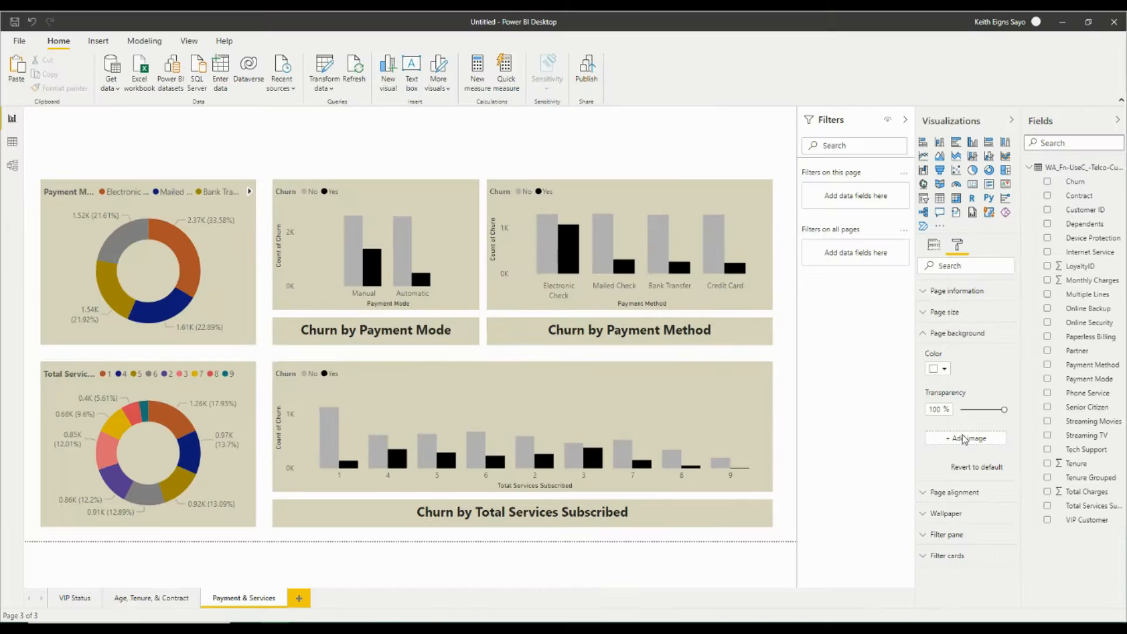
- Set bg2.jpg as the Payment & Services page background, make it fully opaque and adjust its image fit
left_click(819, 484)
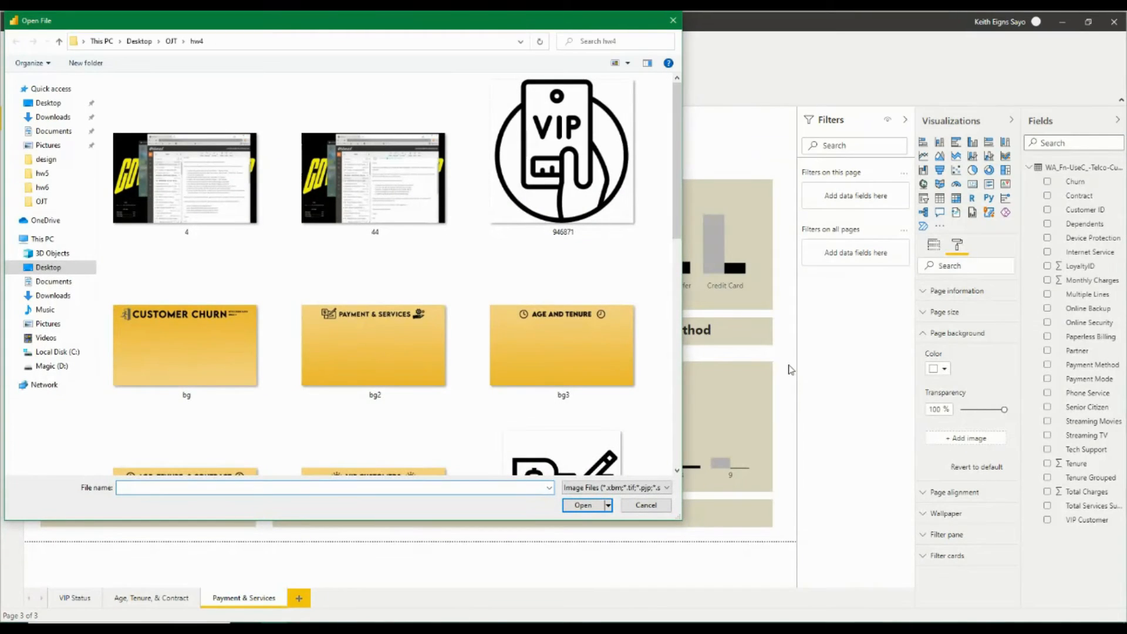
key("Escape")
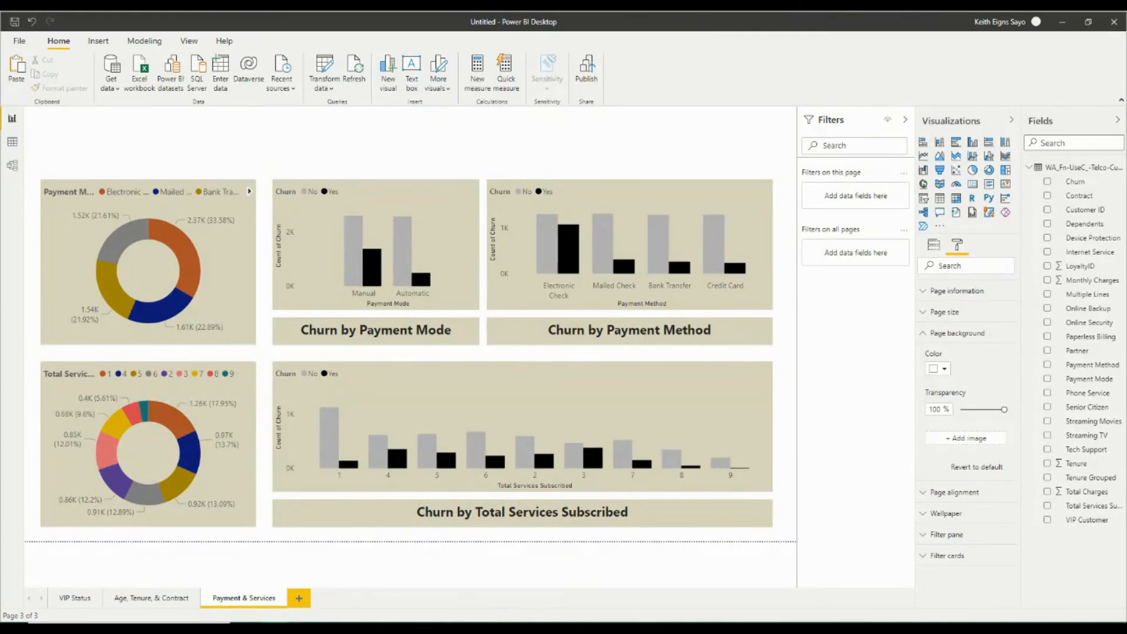
left_click(965, 438)
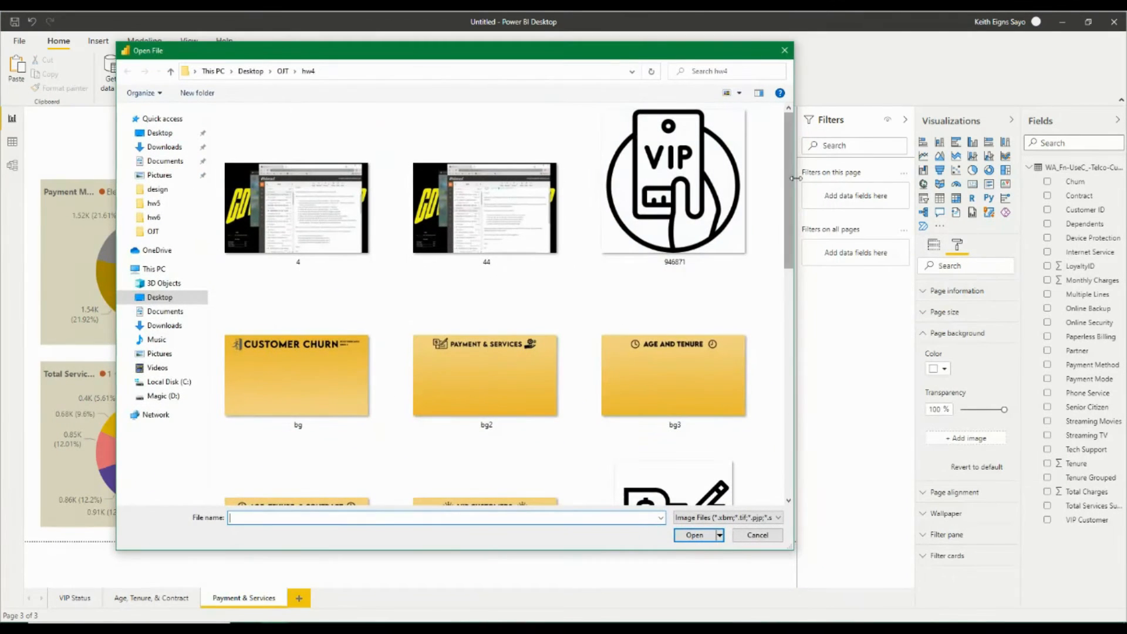
left_click(504, 376)
left_click(694, 535)
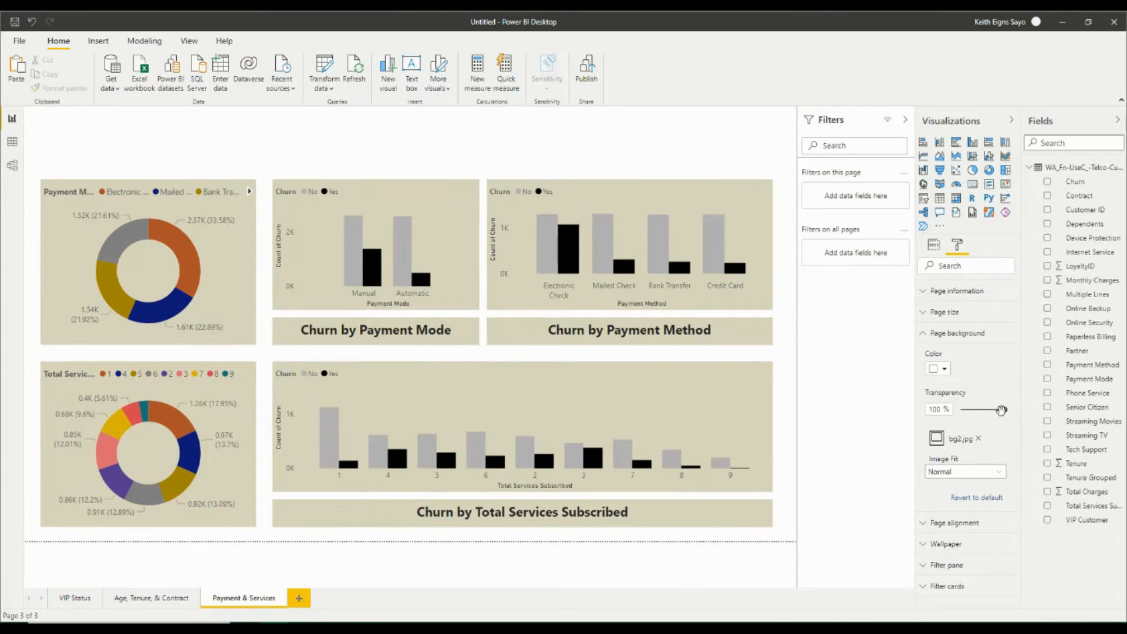
left_click_drag(973, 411, 958, 411)
left_click(965, 471)
left_click(939, 487)
- Use bg4.jpg as the Age, Tenure, & Contract page background and bg5.jpg with Fit scaling on VIP Status, both at 0% transparency
left_click(375, 258)
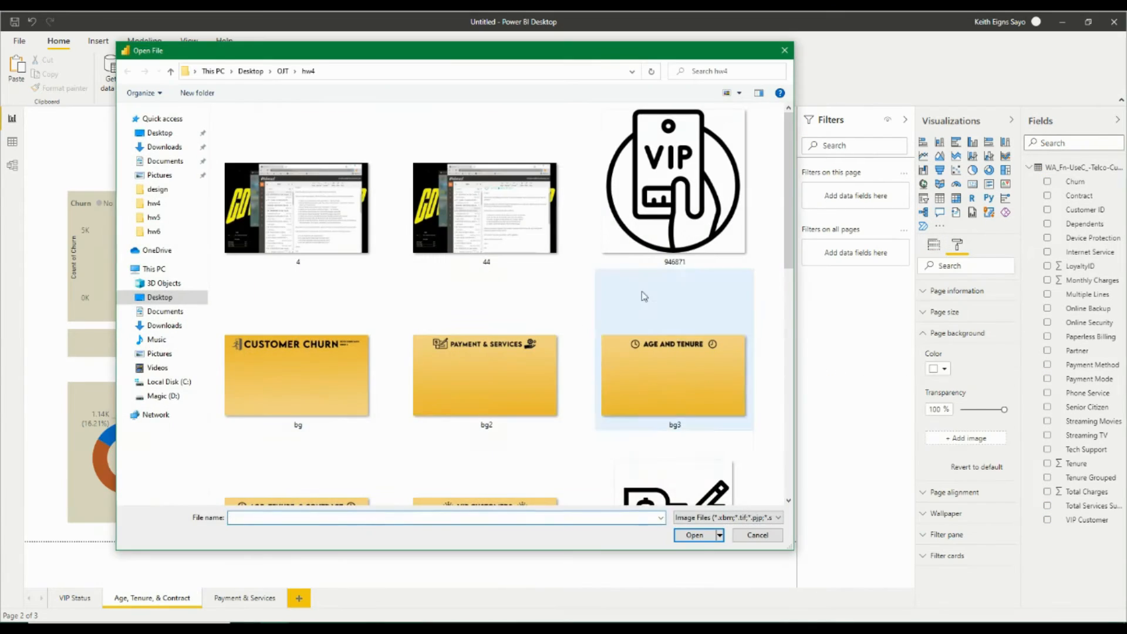
scroll(452, 329, "down", 3)
left_click(299, 276)
left_click(689, 533)
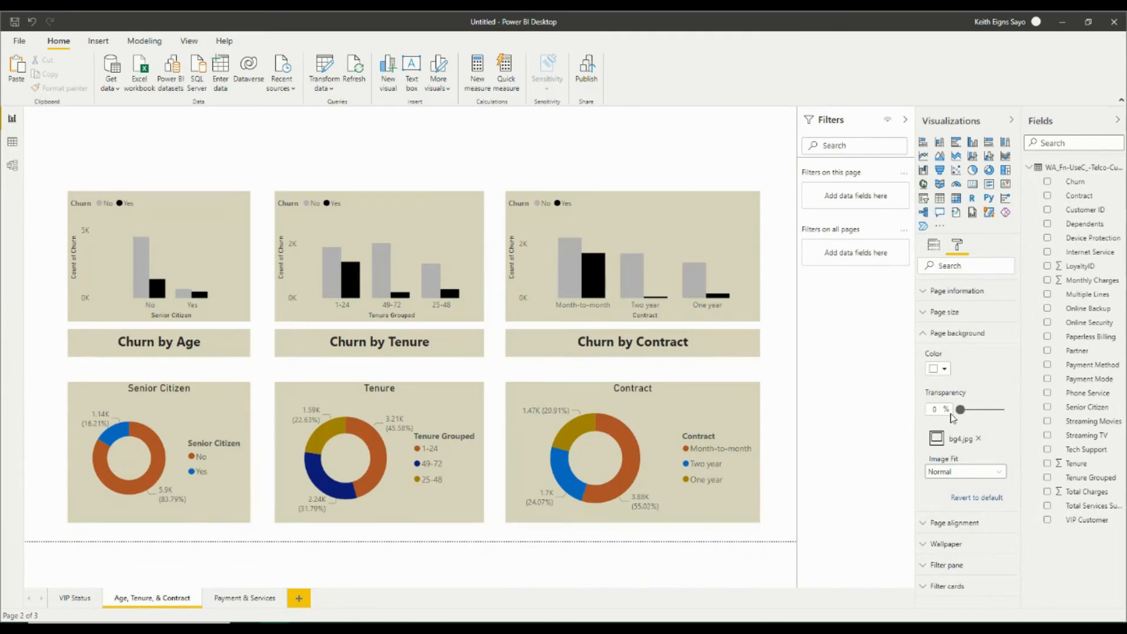
left_click(74, 598)
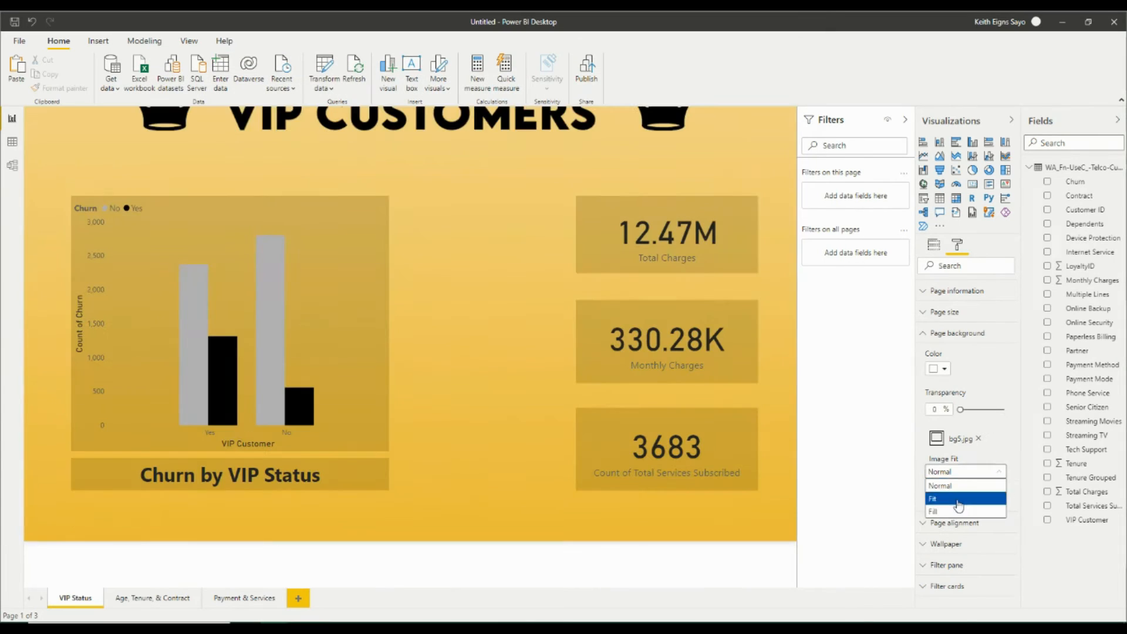
left_click(954, 500)
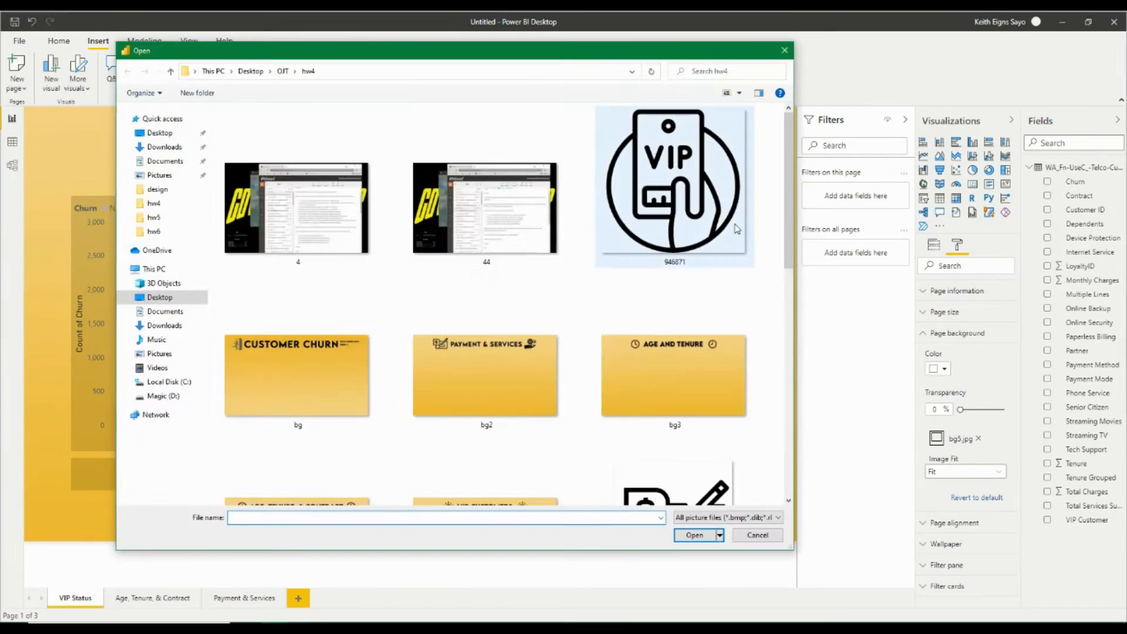
- Insert the VIP image 946871, copy it twice, and place one beside each card, with the middle card moved to the icon's opposite side
double_click(659, 176)
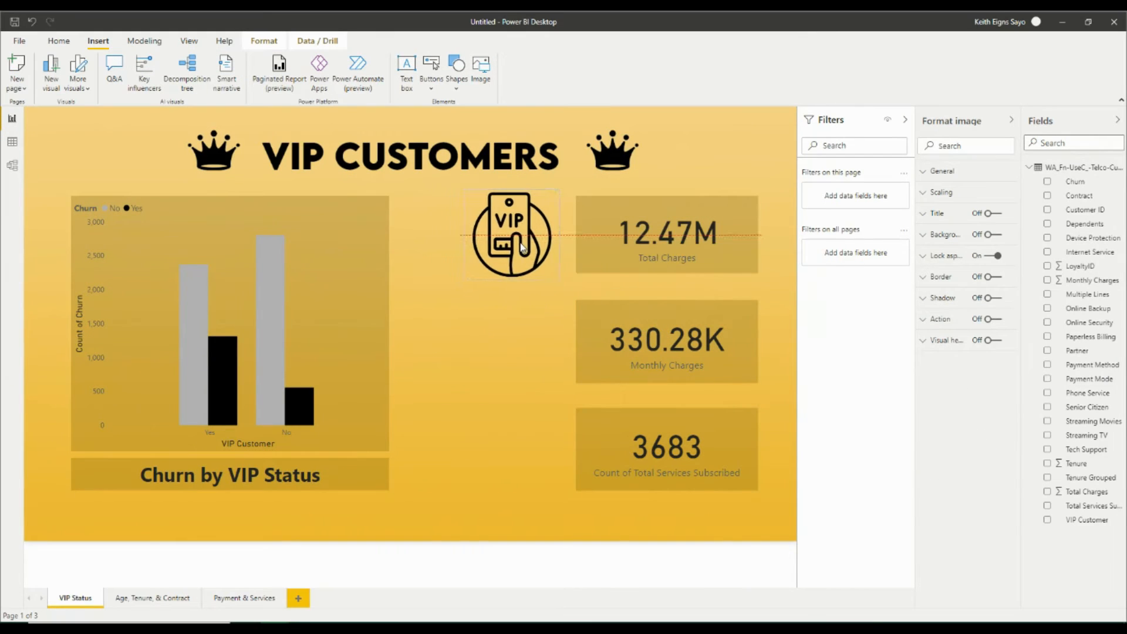
key("ctrl+c")
key("ctrl+v")
left_click_drag(510, 250, 499, 449)
key("ctrl+v")
left_click_drag(667, 340, 543, 344)
left_click_drag(498, 334, 722, 340)
left_click(69, 452)
- Add a new report page named Intro and move it ahead of all the other pages
left_click(298, 598)
right_click(310, 599)
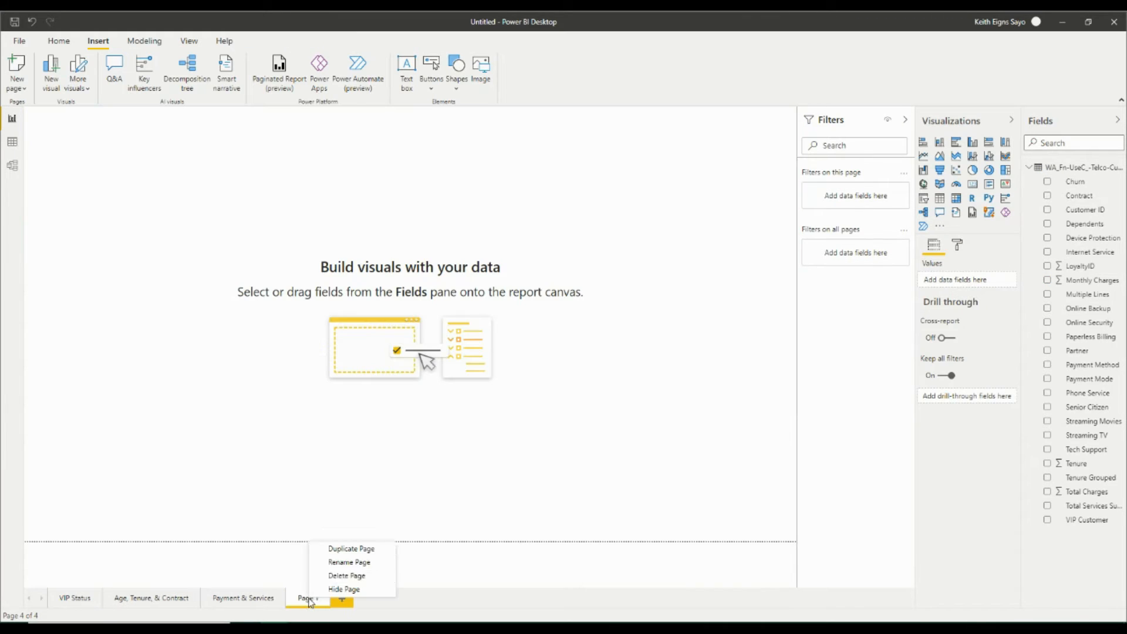
left_click_drag(299, 608, 52, 604)
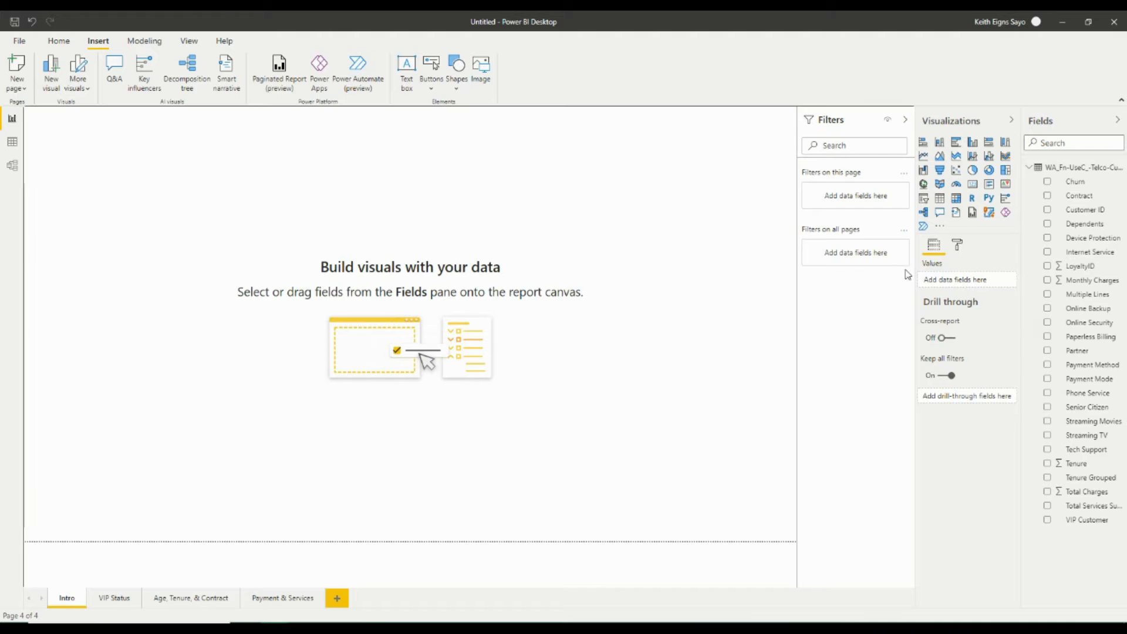
- Set intro.jpg as the Intro page background with 0% transparency and the Fit image setting
left_click(957, 244)
left_click(929, 340)
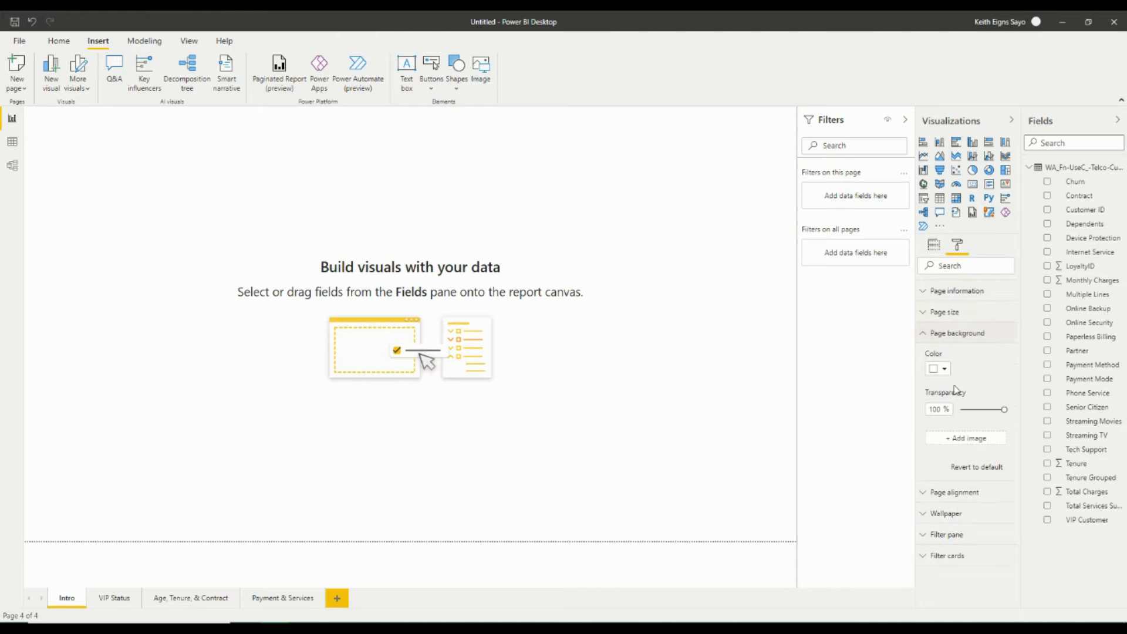
left_click(965, 438)
scroll(785, 359, "down", 3)
left_click(674, 246)
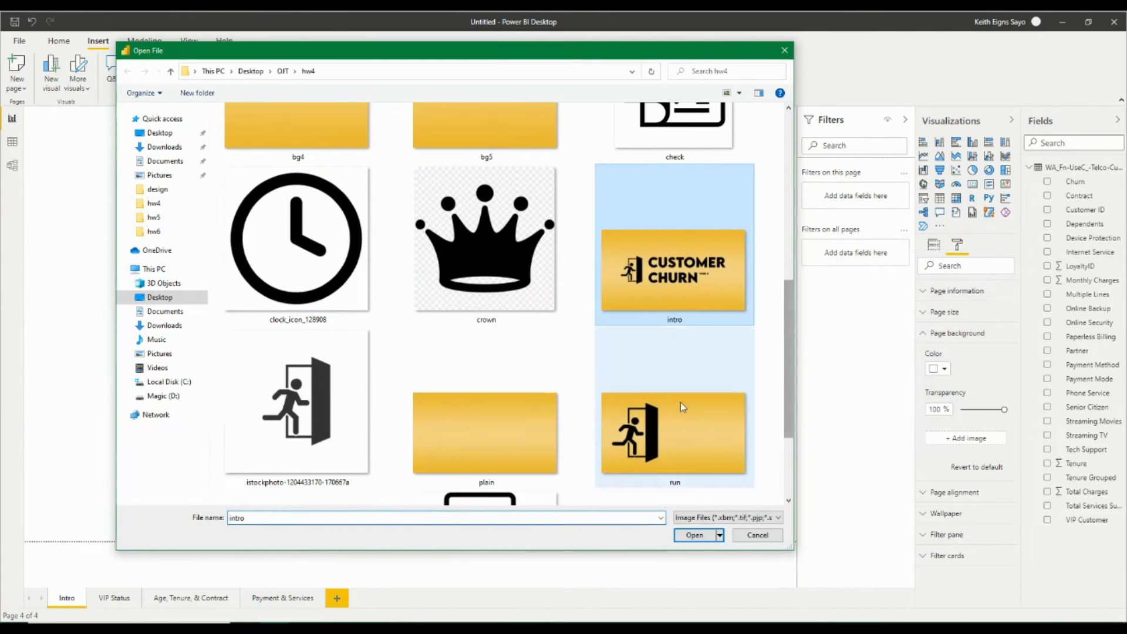
left_click(693, 535)
left_click_drag(1001, 408, 960, 409)
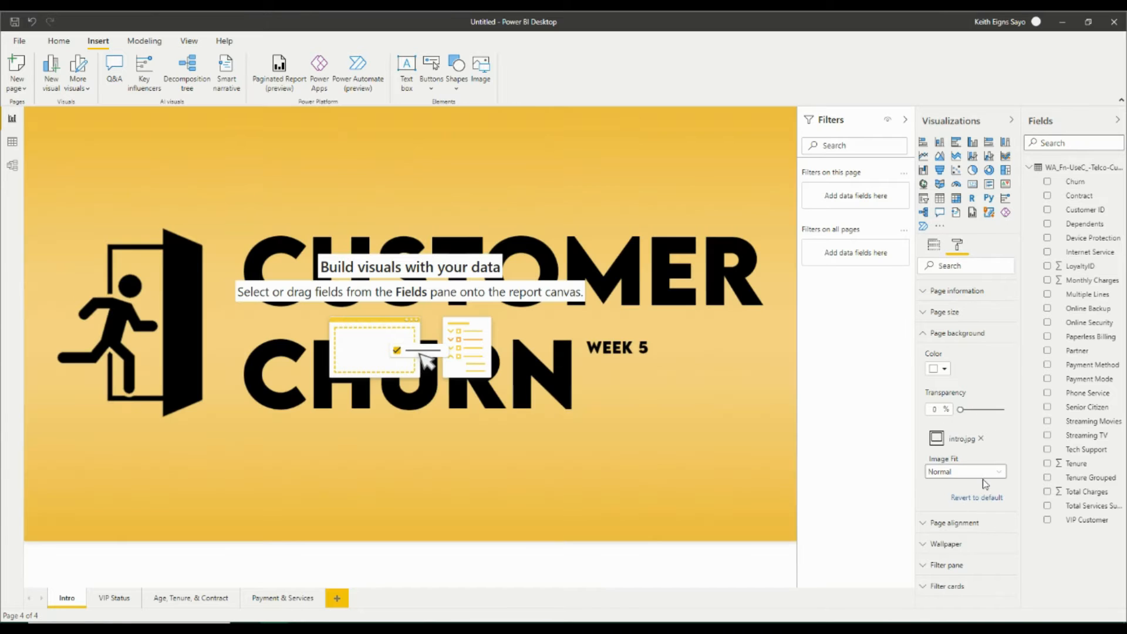
left_click(966, 471)
left_click(955, 496)
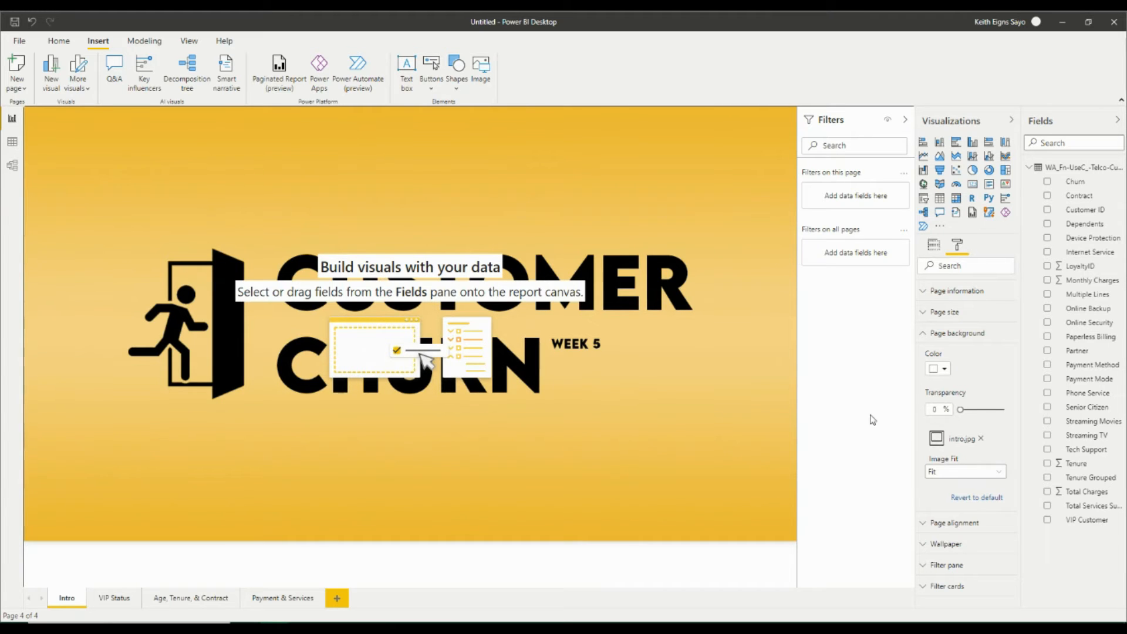
- Remove the Intro page's background image and insert the intro picture as an image element filling the page instead
left_click(980, 438)
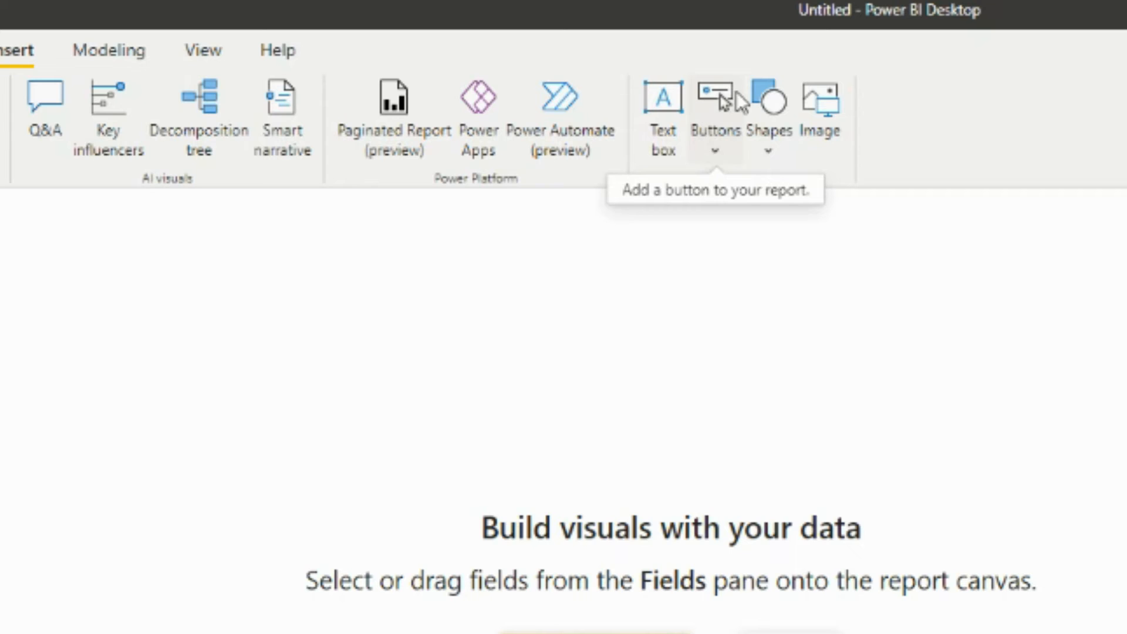
left_click(830, 112)
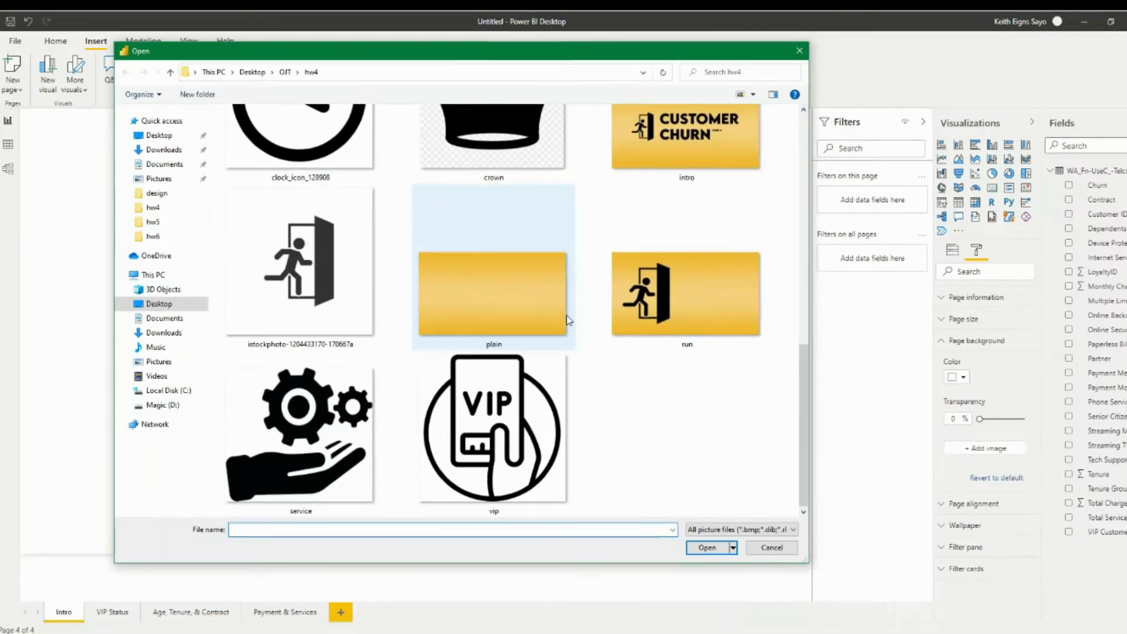
key("Escape")
left_click_drag(197, 238, 795, 379)
key("Escape")
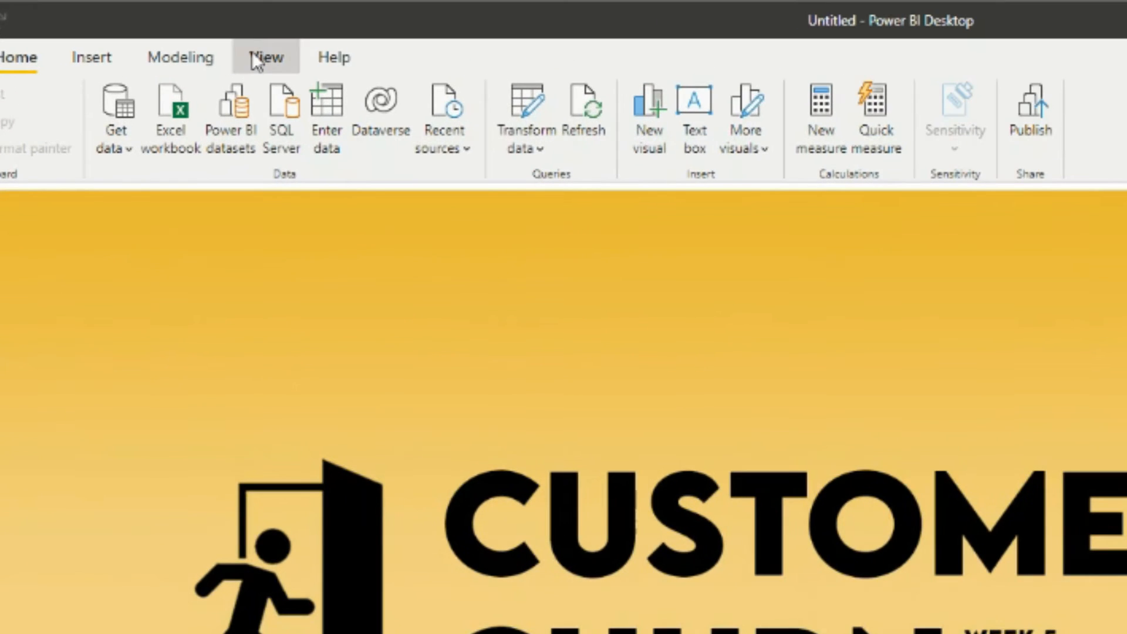
- Place the Customer Churn image across the top of the Intro page's mobile layout, and return to the desktop layout
left_click(188, 41)
left_click(558, 120)
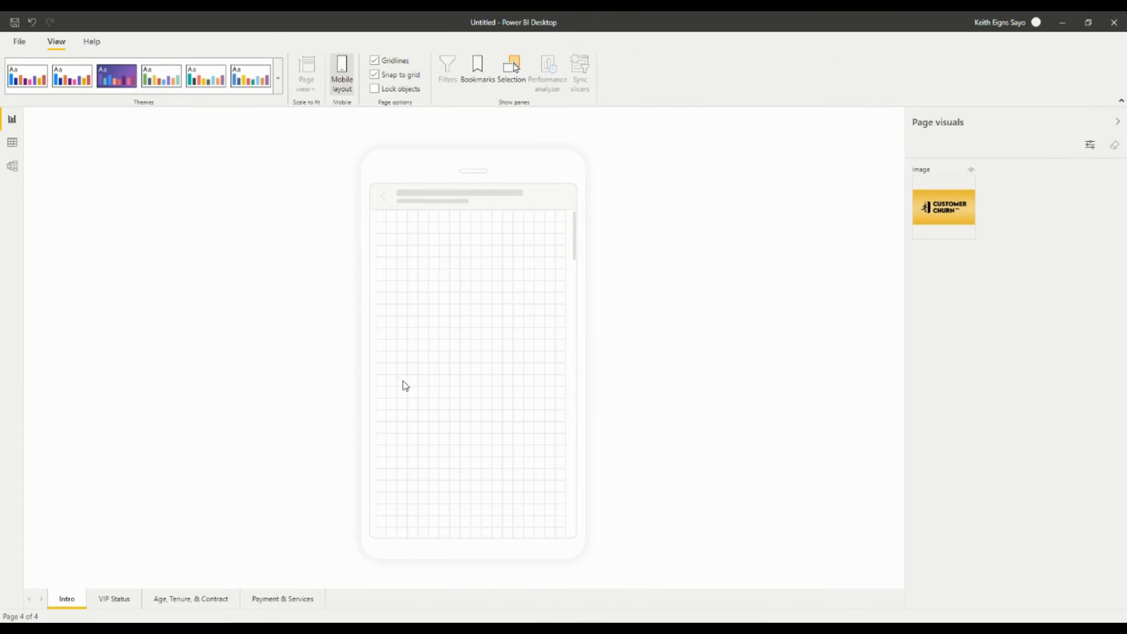
left_click_drag(944, 207, 446, 246)
left_click_drag(470, 287, 473, 332)
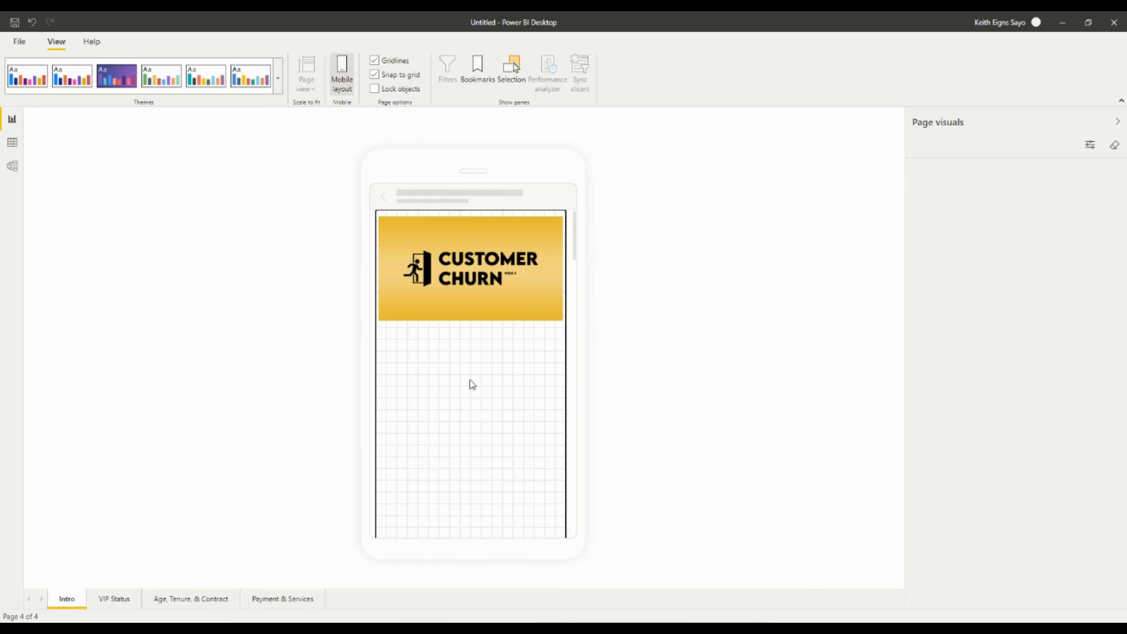
left_click(342, 73)
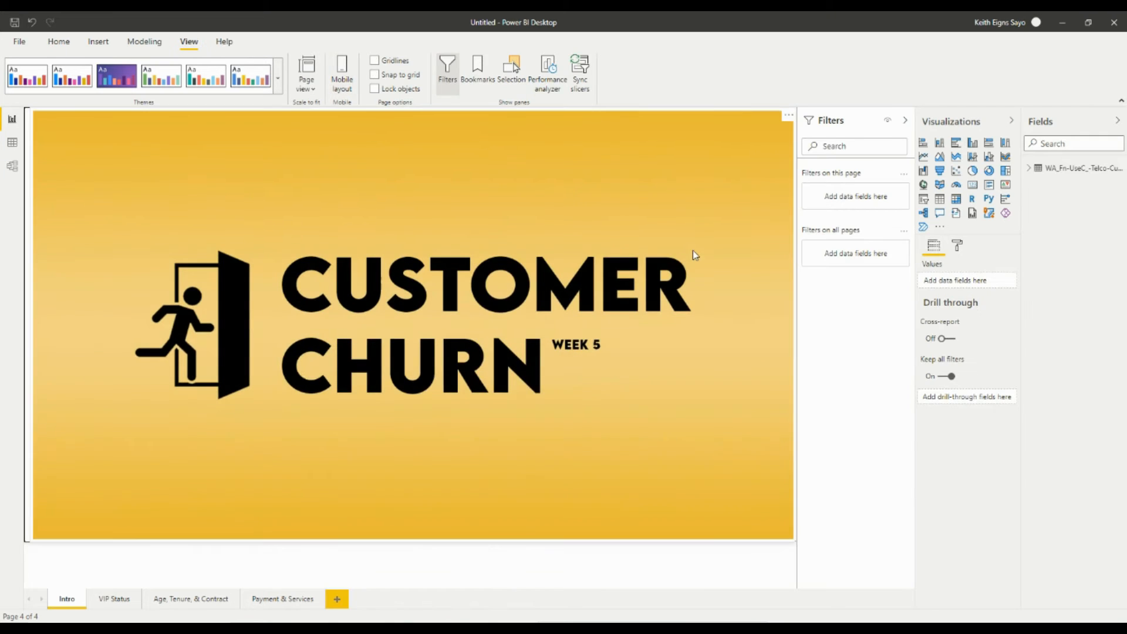
- Set the Intro page background color to #EEBA2B
left_click(956, 245)
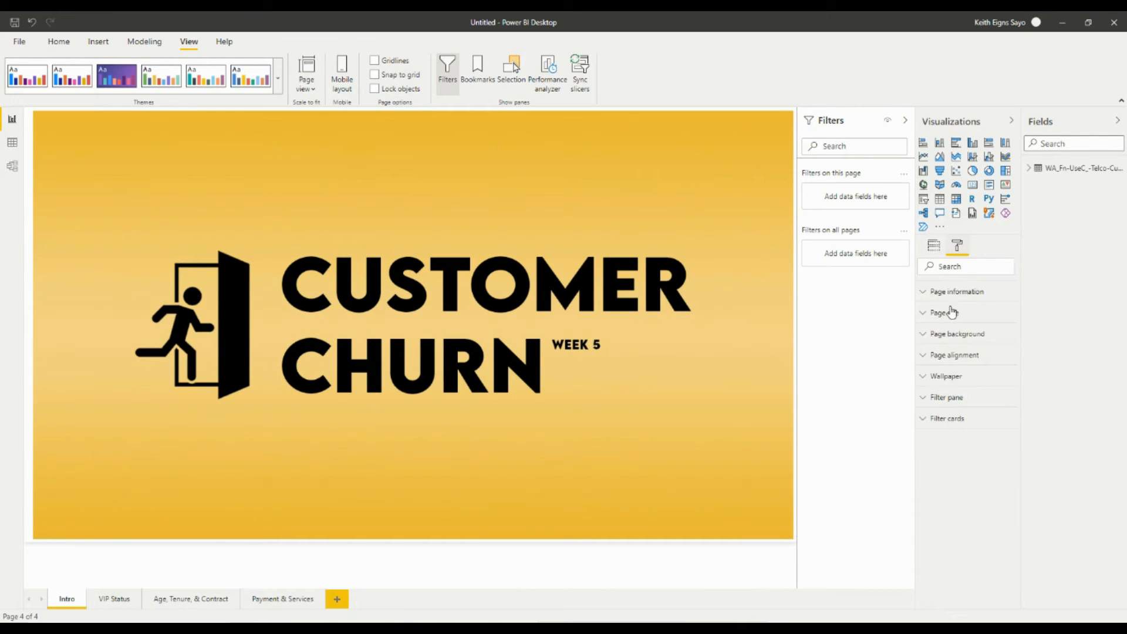
left_click(926, 335)
left_click(944, 371)
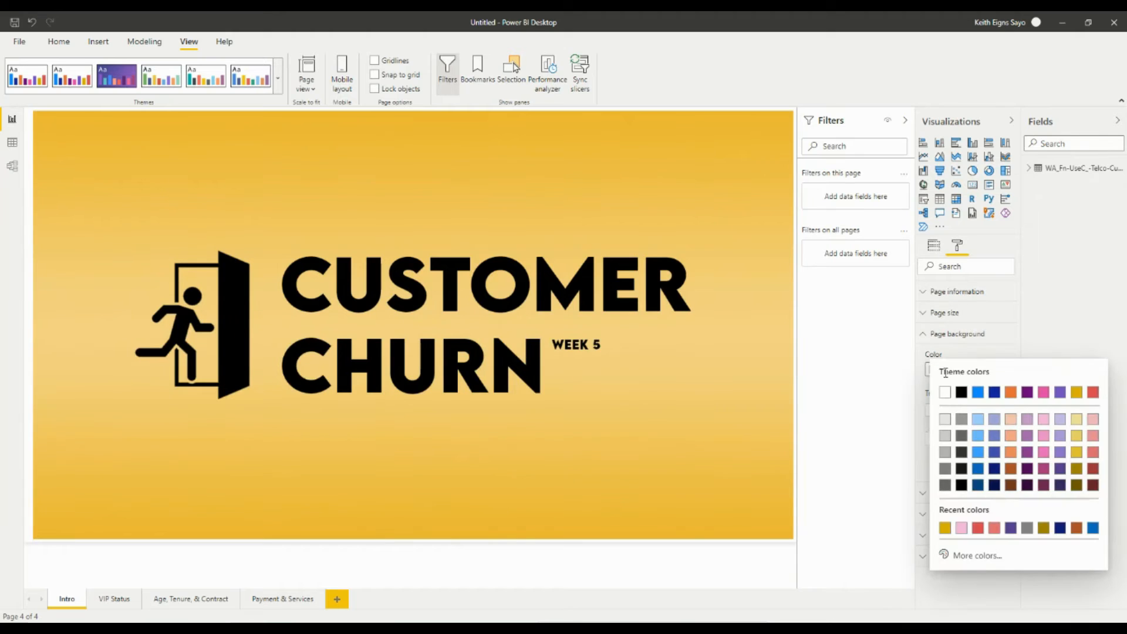
left_click(960, 558)
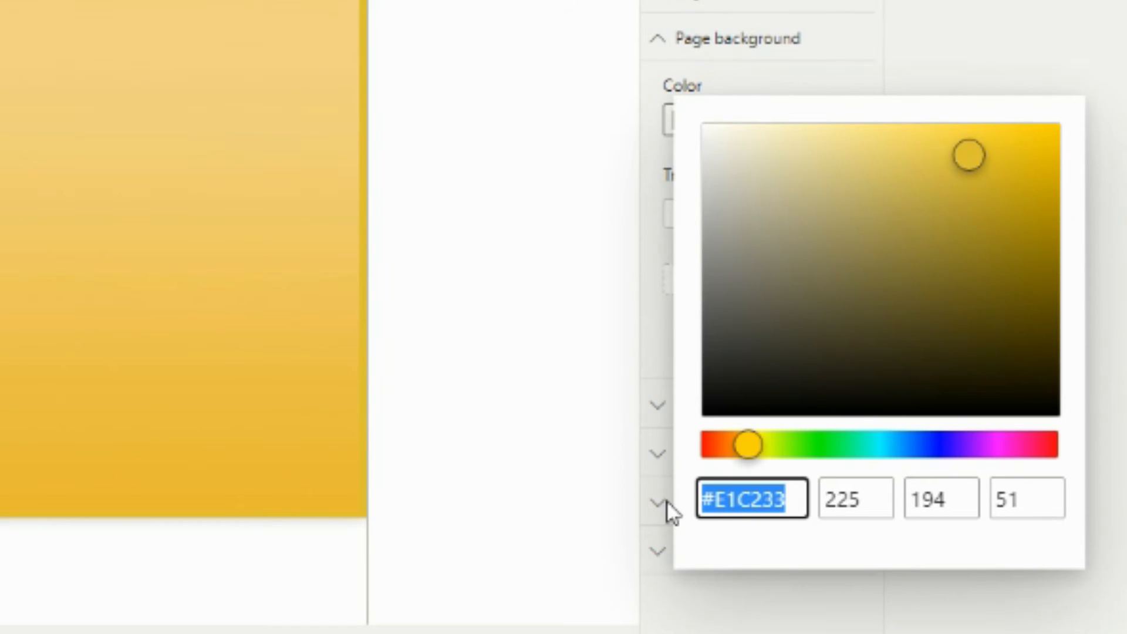
key("ctrl+v")
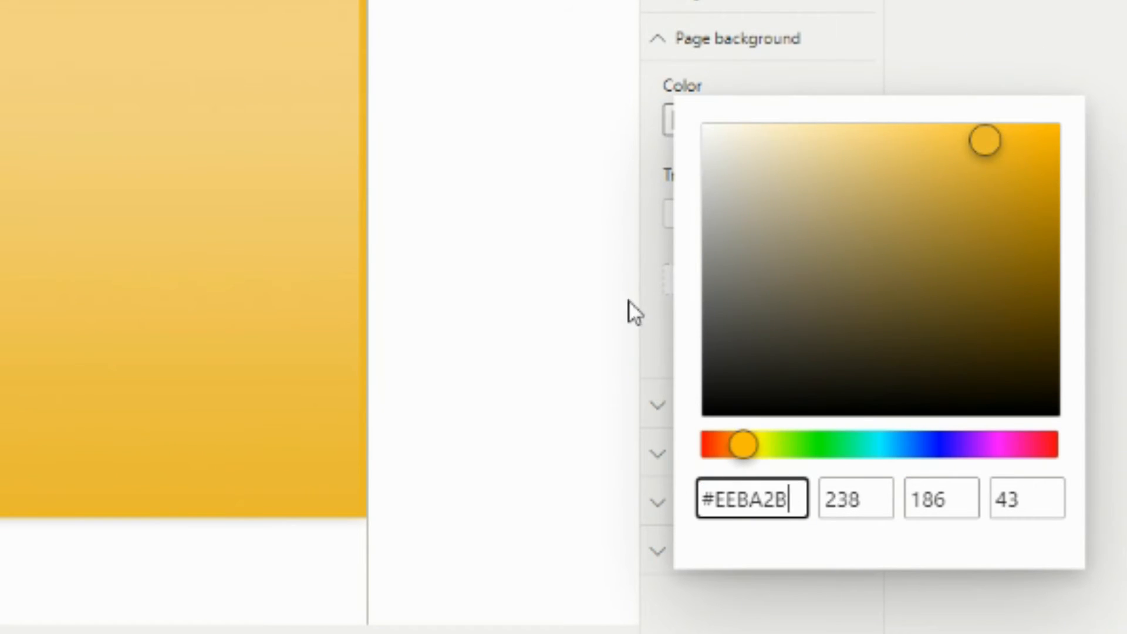
left_click(524, 223)
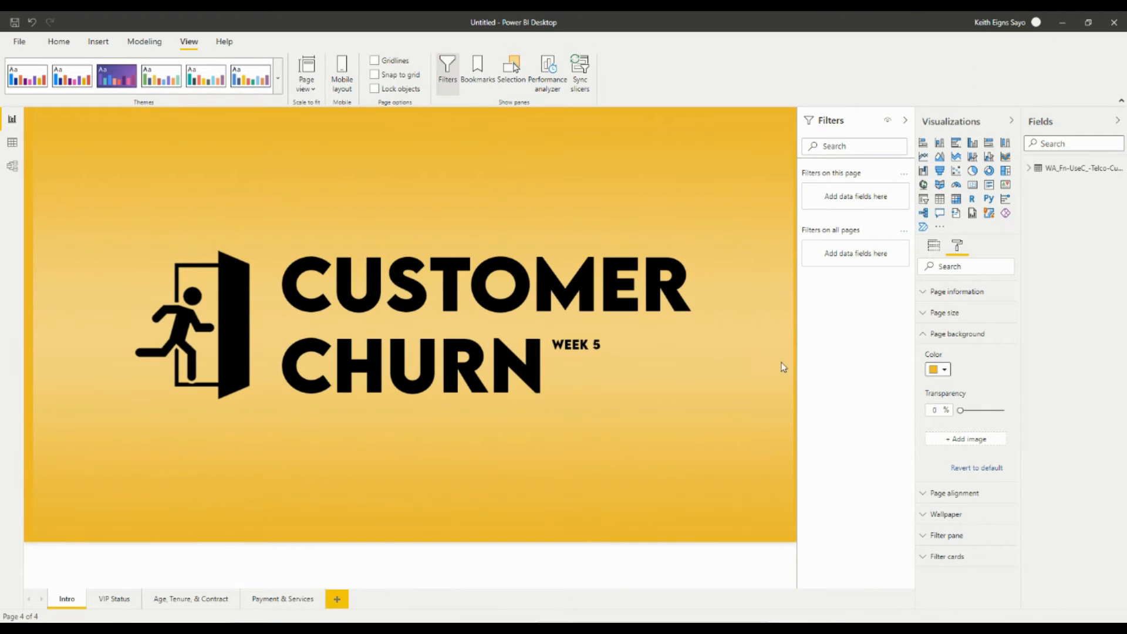
- In the VIP Status mobile layout, place the VIP Customer churn chart at the top with the Churn by VIP Status title beneath it
left_click(341, 71)
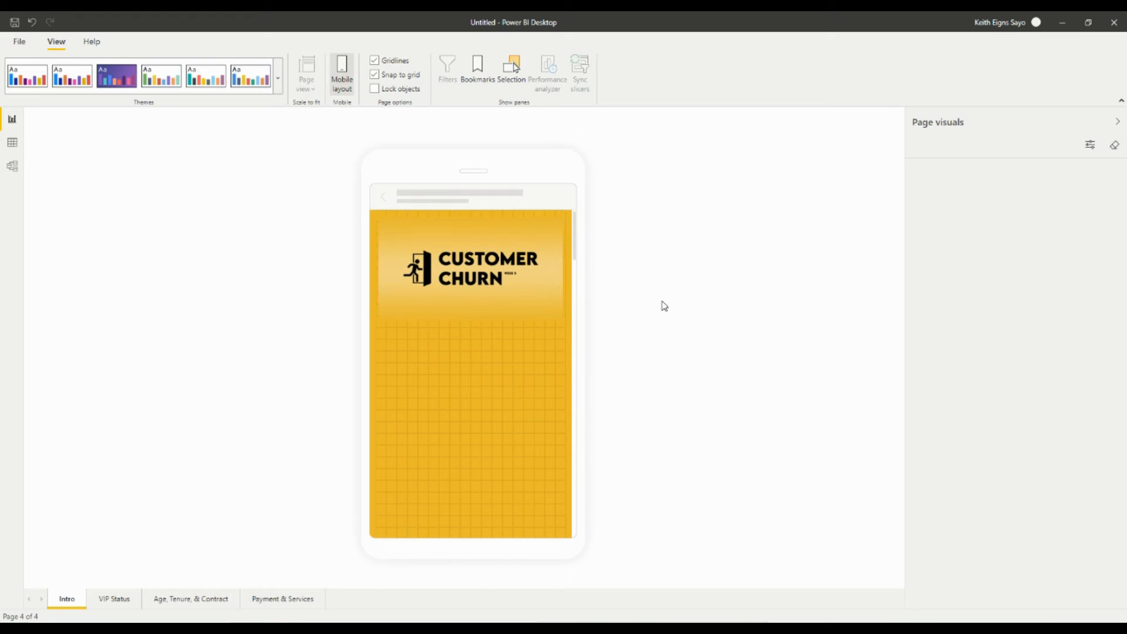
left_click(114, 599)
left_click_drag(1013, 206, 446, 281)
left_click_drag(939, 206, 426, 264)
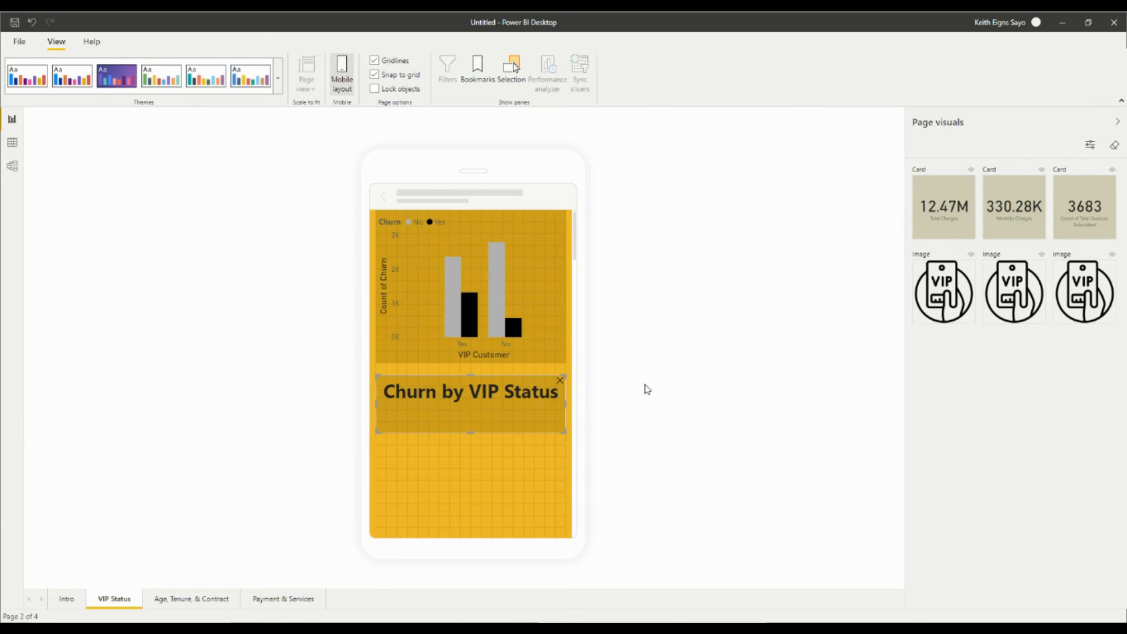
left_click_drag(469, 411, 470, 246)
- Add the Total Charges, Monthly Charges and Total Services Subscribed cards in mobile rows, each paired with a VIP icon on alternating sides
left_click_drag(943, 206, 496, 304)
left_click_drag(943, 291, 407, 304)
left_click_drag(943, 206, 445, 386)
left_click_drag(943, 289, 535, 390)
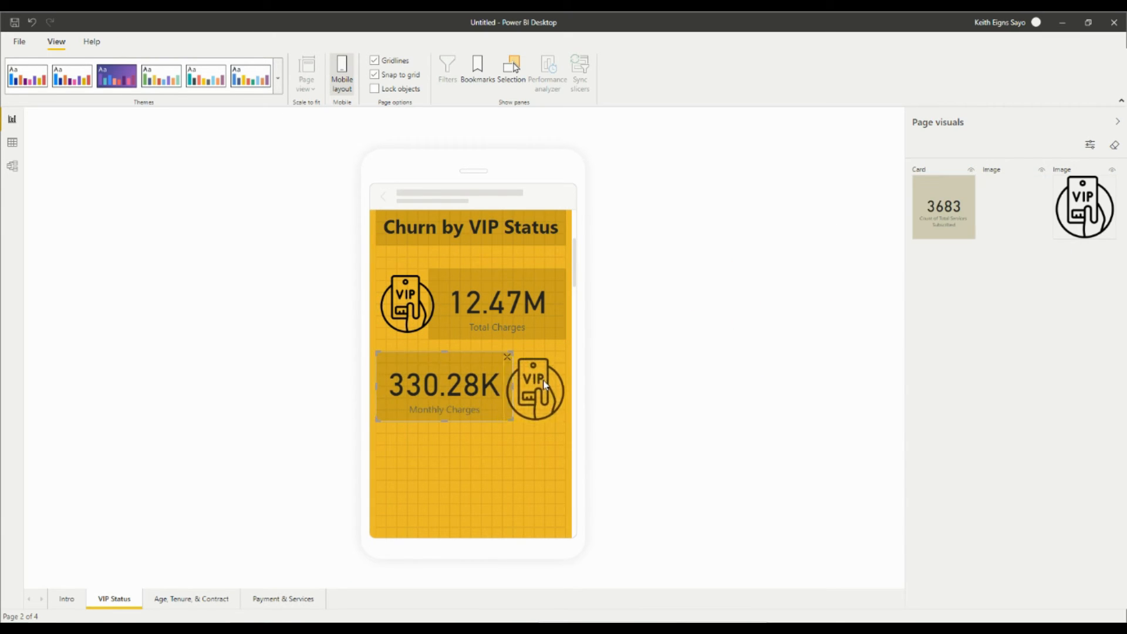
left_click_drag(943, 206, 490, 464)
left_click_drag(1084, 206, 405, 464)
- In the Age, Tenure, & Contract mobile layout, stack the Senior Citizen churn chart, the Churn by Age title and the Senior Citizen donut
left_click(191, 598)
left_click_drag(943, 206, 441, 261)
left_click_drag(1084, 201, 463, 329)
left_click_drag(1014, 291, 531, 446)
scroll(531, 411, "down", 3)
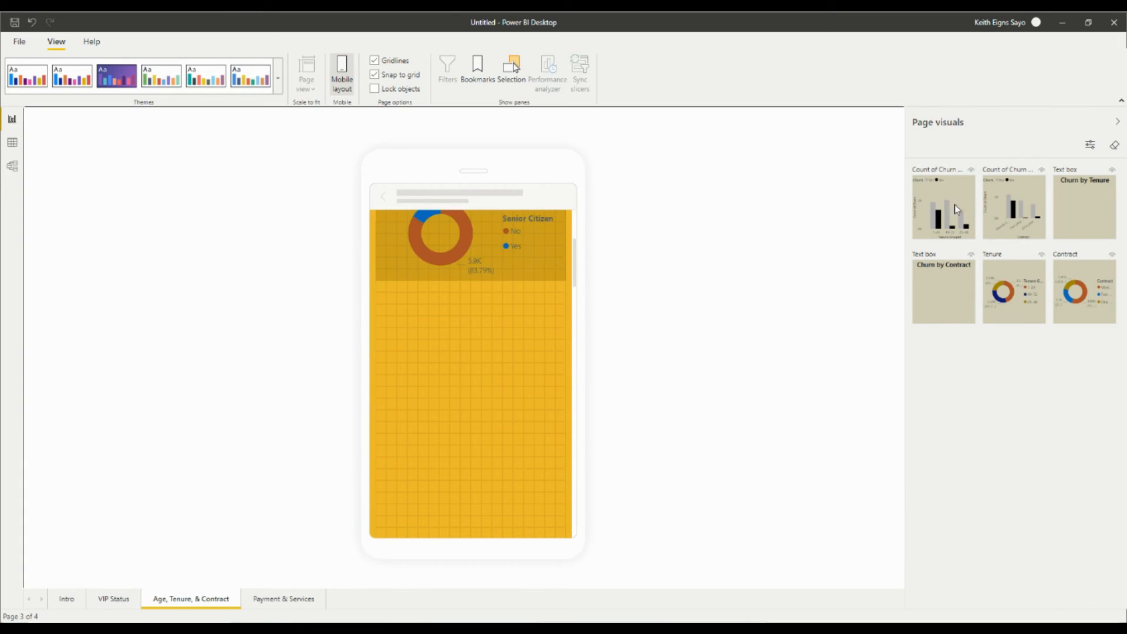
- Stack the Tenure churn chart, its title and donut below the age visuals, followed by the Contract churn chart
left_click_drag(957, 209, 405, 293)
left_click_drag(1084, 206, 407, 392)
left_click_drag(1083, 206, 411, 246)
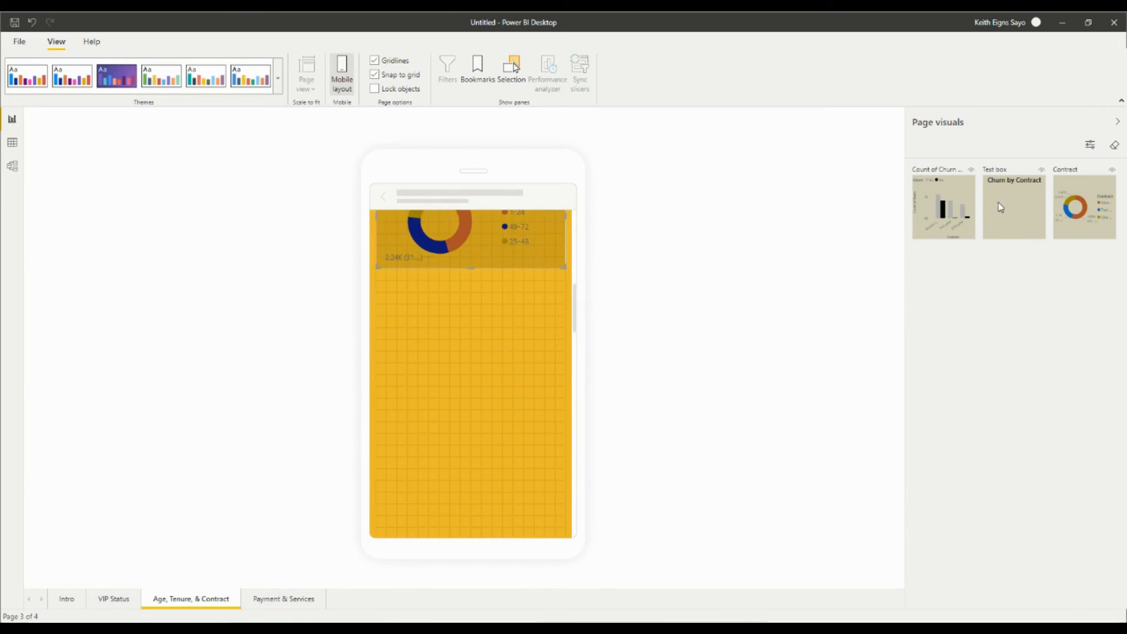
left_click_drag(943, 206, 411, 376)
- In the Payment & Services mobile layout, stack the Payment Mode and Payment Method churn charts with their title text boxes
left_click(284, 599)
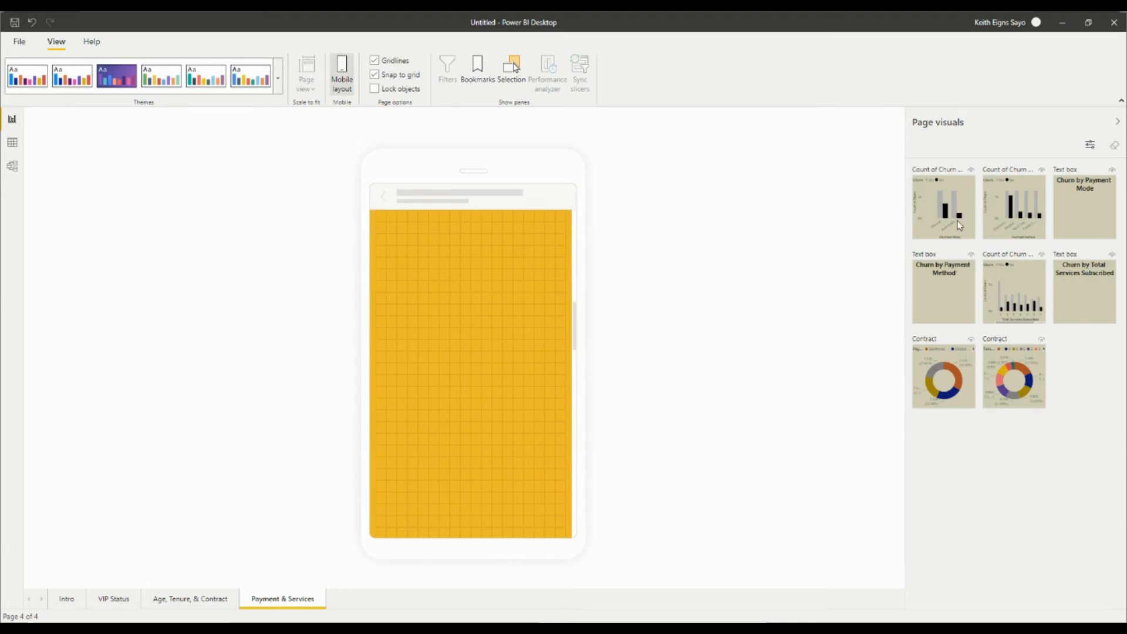
left_click_drag(959, 224, 458, 276)
left_click_drag(1013, 206, 472, 364)
left_click_drag(943, 206, 411, 270)
scroll(469, 381, "down", 3)
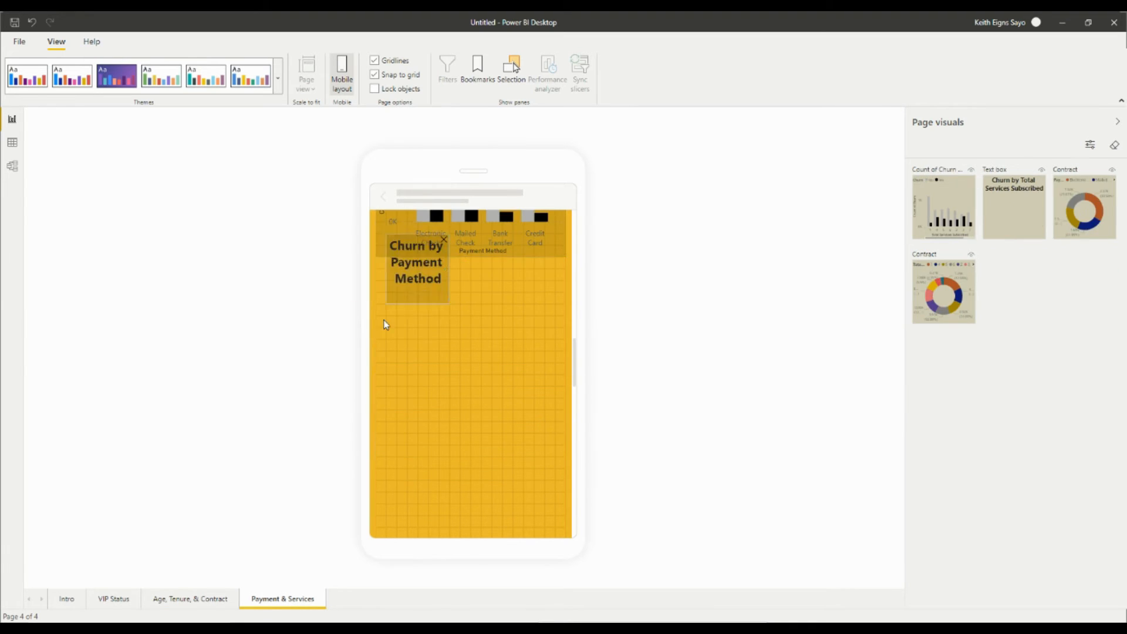
- Add the Total Services Subscribed churn chart, its title and the two donut charts below the payment visuals in the mobile layout
left_click_drag(943, 292, 470, 246)
left_click_drag(943, 206, 446, 352)
left_click_drag(1014, 206, 470, 329)
left_click_drag(1084, 206, 469, 411)
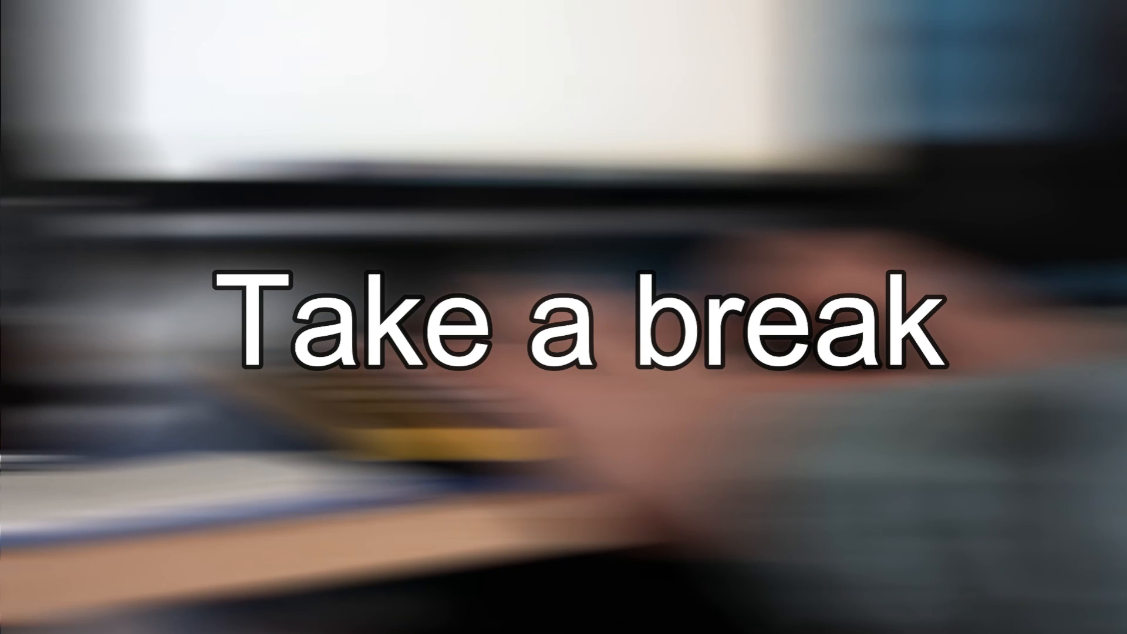